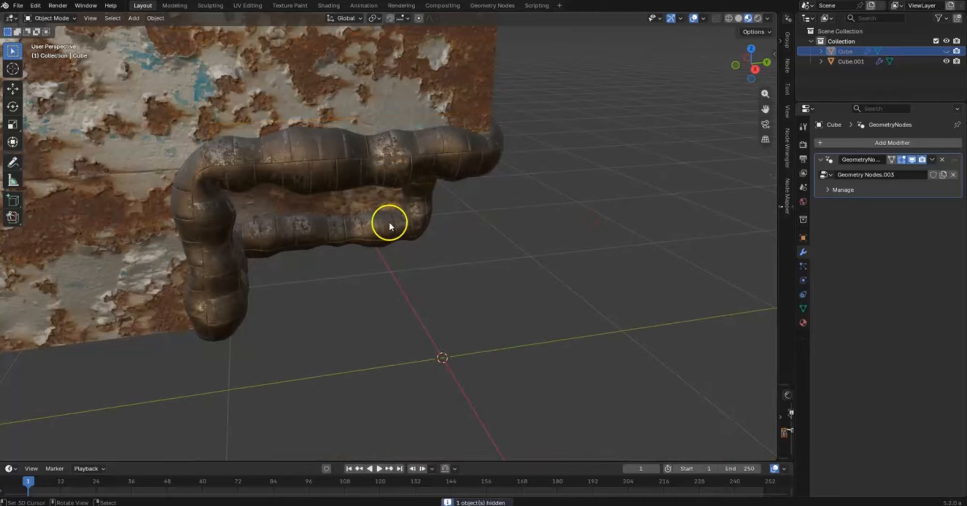
- Unhide the hidden cube and select Cube.001, which carries the weld-like seam along the intersection
middle_click_drag(389, 221, 332, 182)
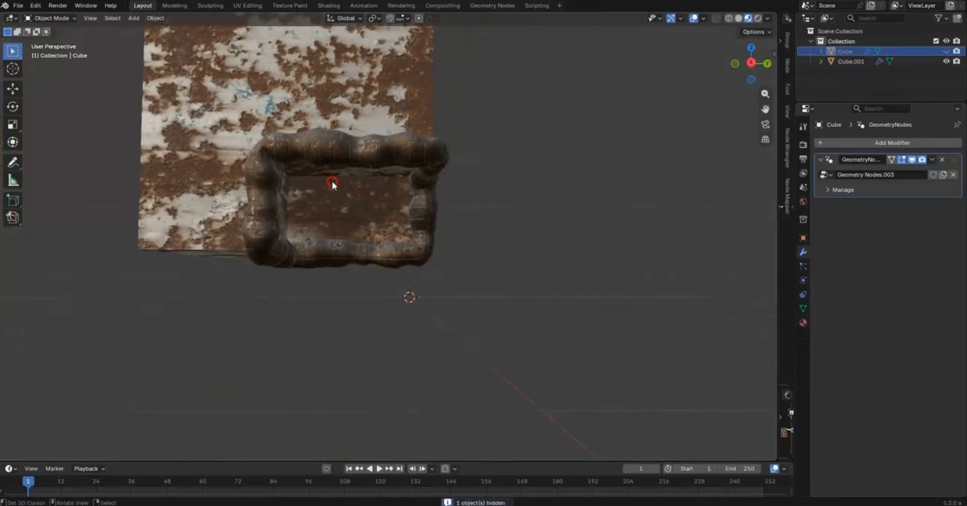
key("alt+h")
middle_click_drag(421, 184, 449, 181)
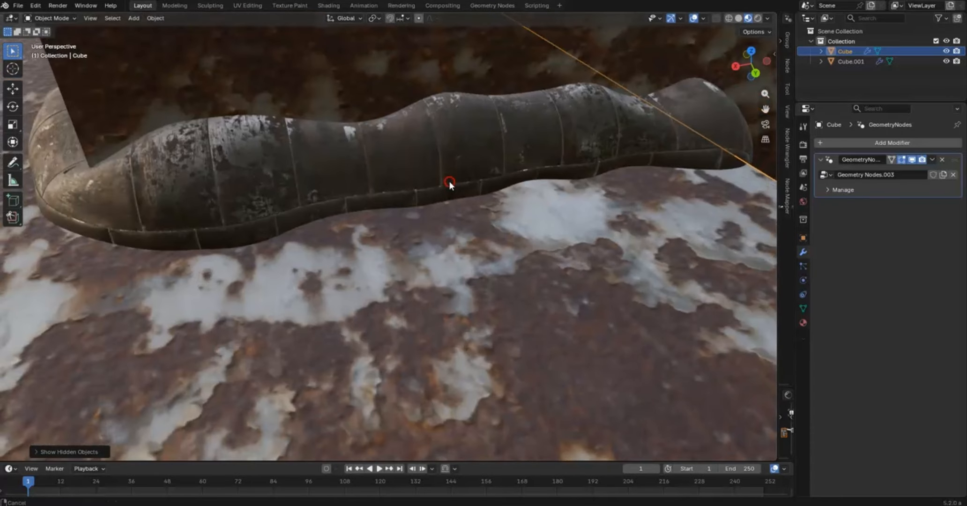
right_click(568, 134)
- Adjust Cube.001's seam settings to Scale 1.230, Detail 0.121 and Res 541
left_click_drag(901, 228, 247, 237)
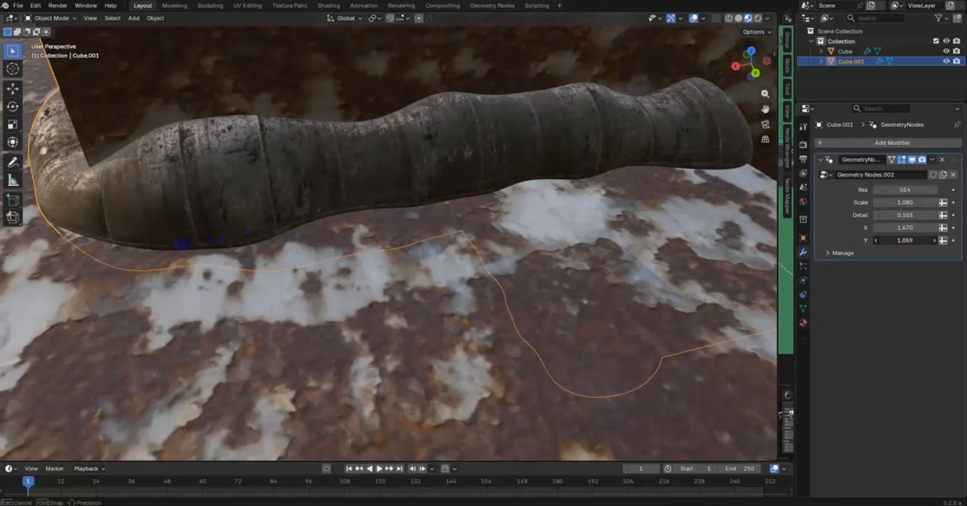
right_click(896, 239)
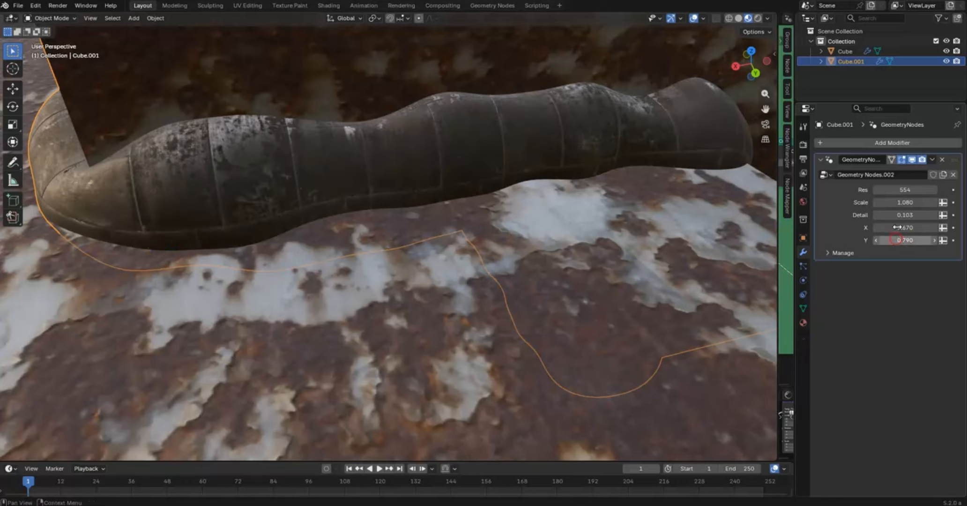
mouse_move(896, 216)
left_mouse_down()
mouse_move(103, 220)
mouse_move(196, 206)
left_mouse_up()
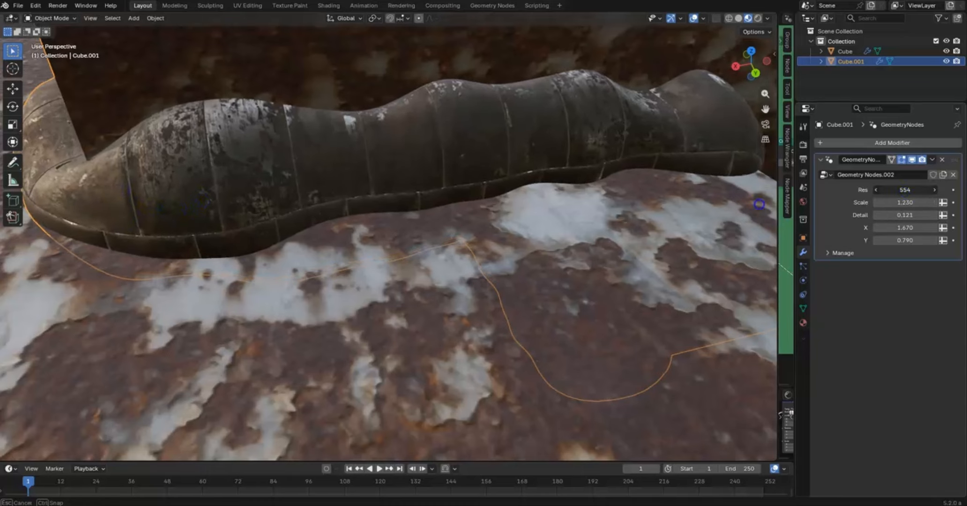
left_click_drag(759, 204, 104, 210)
middle_click_drag(612, 137, 608, 205, "ctrl")
middle_click_drag(409, 164, 385, 157)
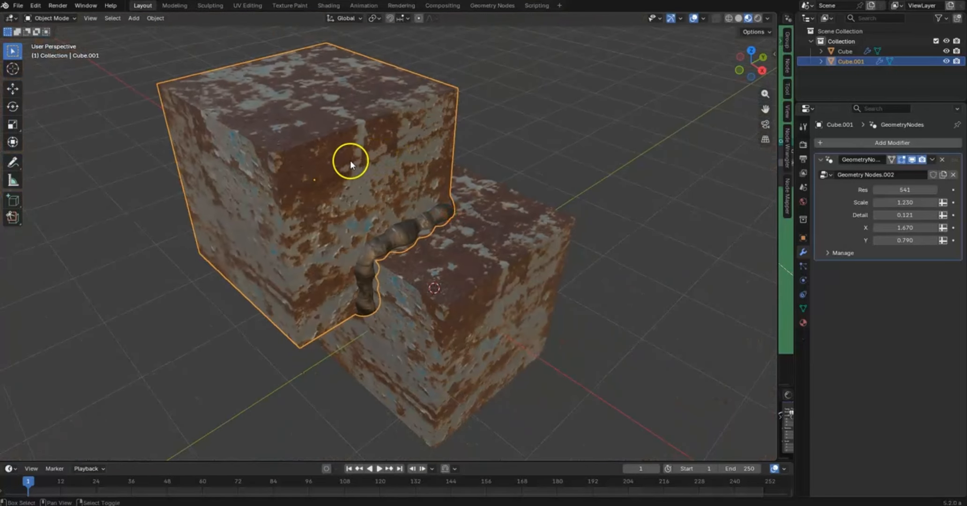
key("shift+d")
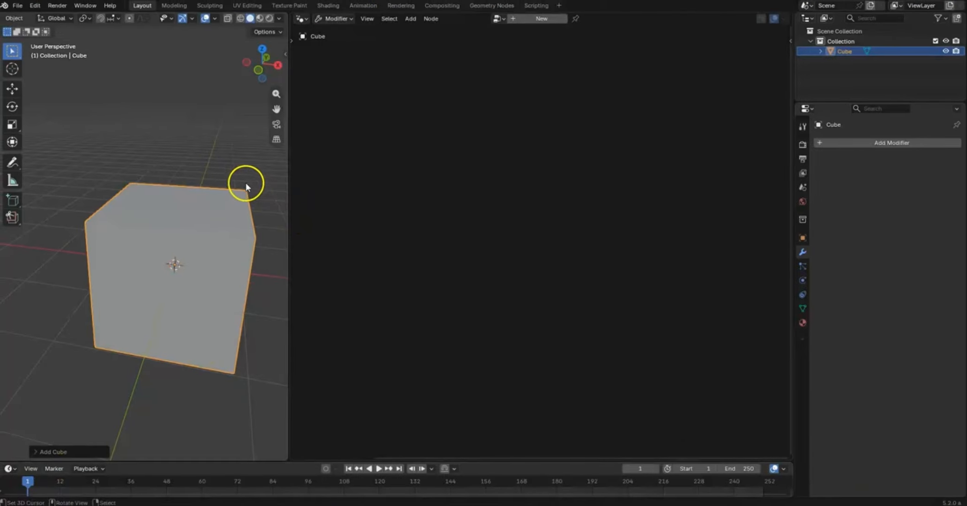
- Enable Cavity in the solid viewport shading and set its type to Both
middle_click_drag(245, 187, 230, 197)
left_click(280, 18)
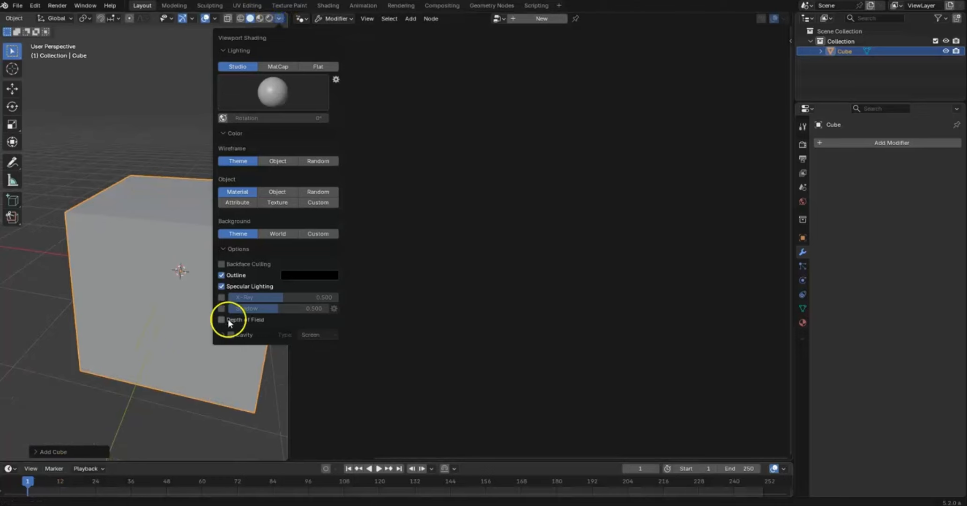
left_click(230, 334)
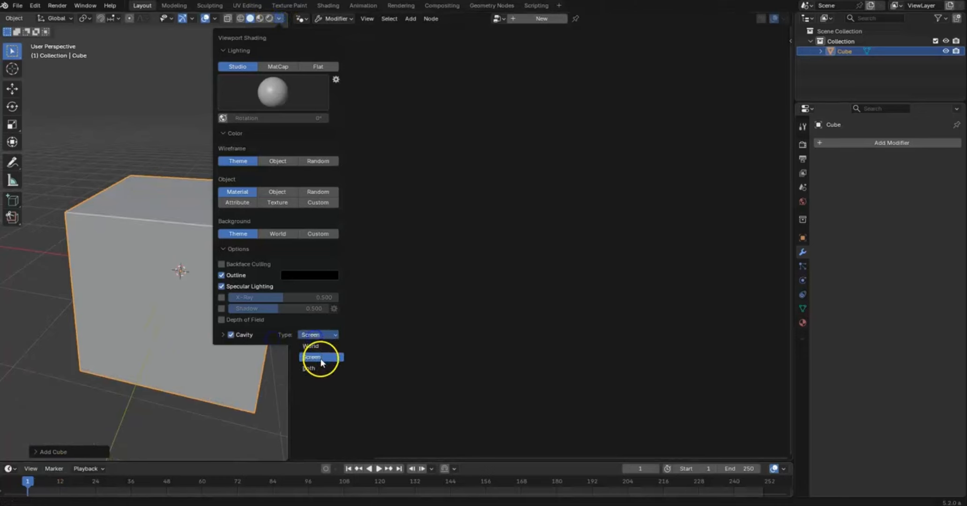
left_click(313, 368)
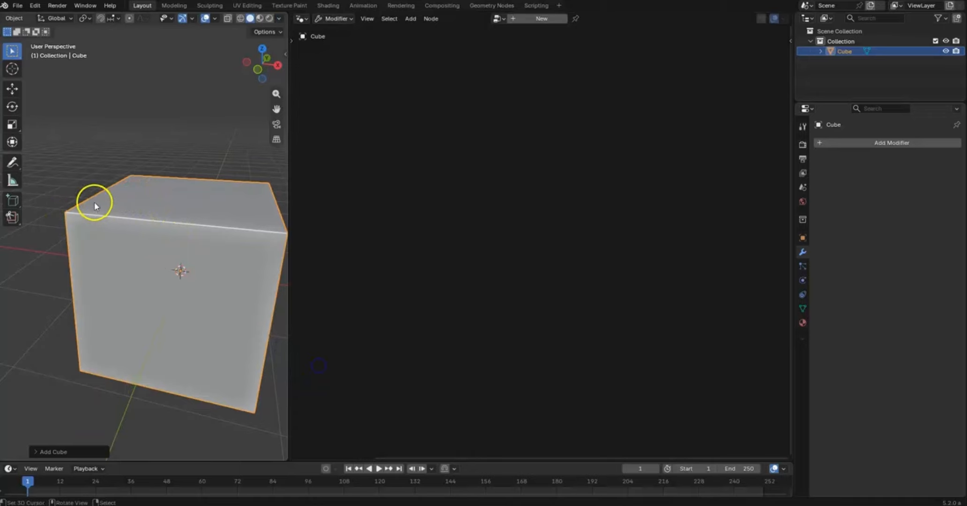
- Duplicate the cube and place the copy higher up so that it overlaps an upper corner of the original
key("shift+d")
left_click(59, 98)
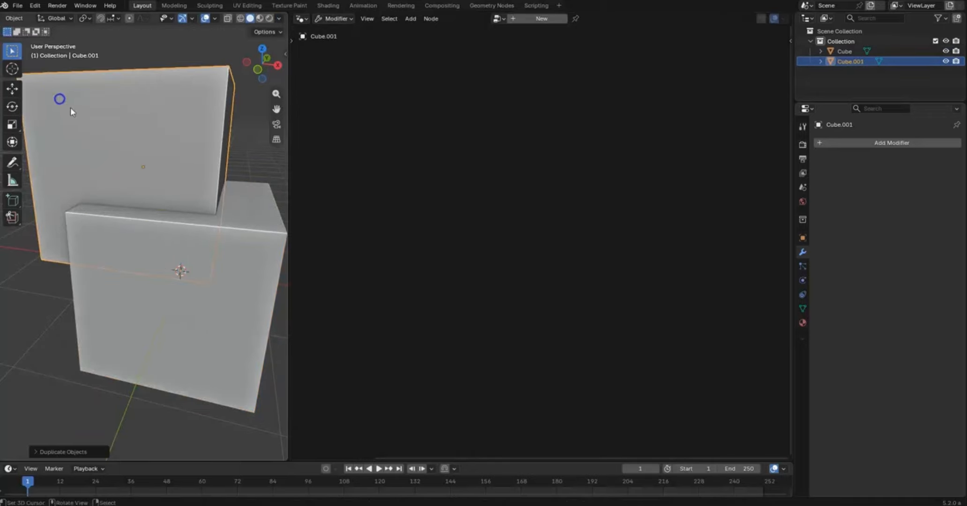
middle_click_drag(70, 107, 177, 145)
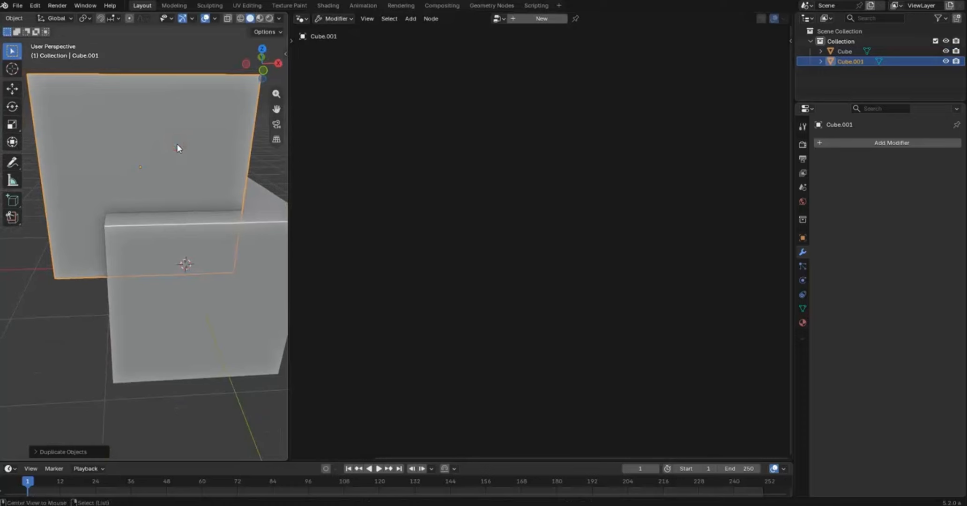
- Create a new geometry node tree on the duplicated cube and insert a Mesh Boolean node between Group Input and Group Output
left_click(535, 19)
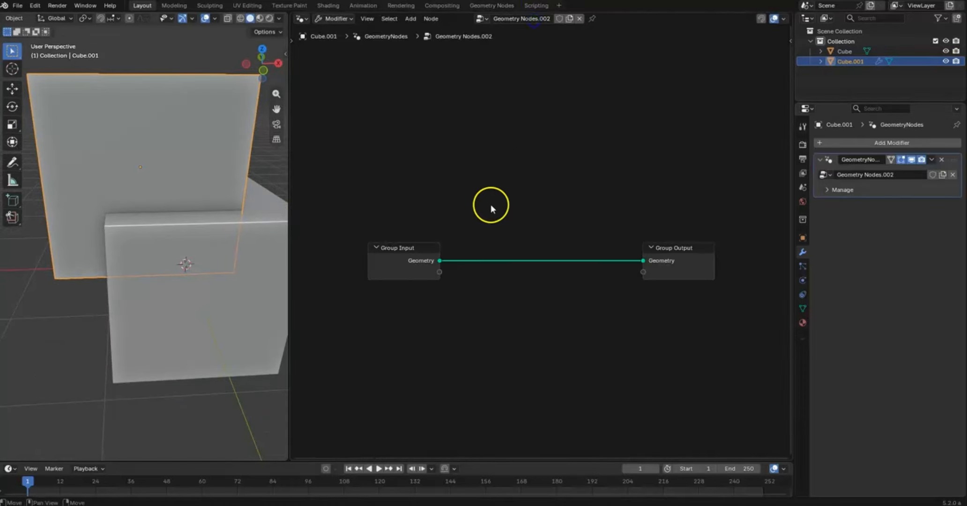
key("shift+a")
type("me")
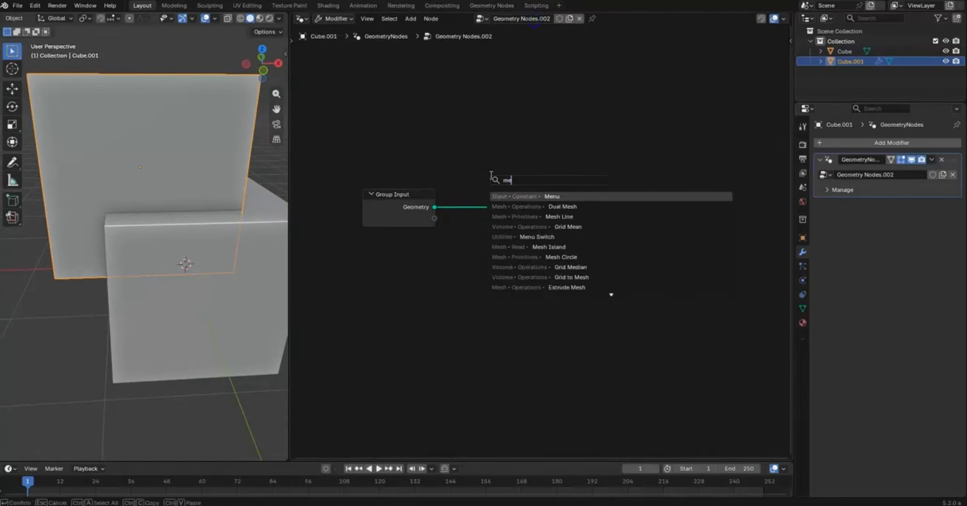
type("sh bool")
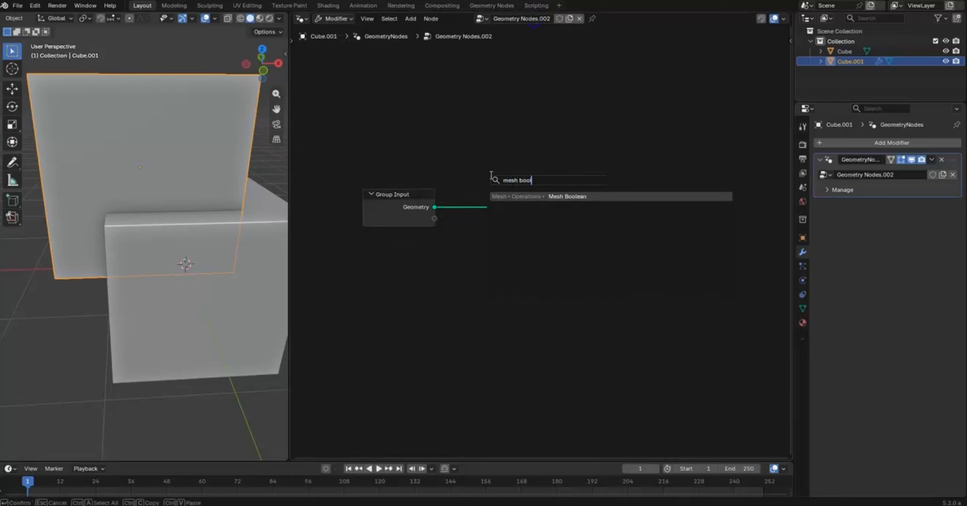
key("Return")
left_click(471, 186)
- Add an Object Info node referencing the original Cube in Relative mode and connect its Geometry to Mesh 2 of the Mesh Boolean
key("shift+a")
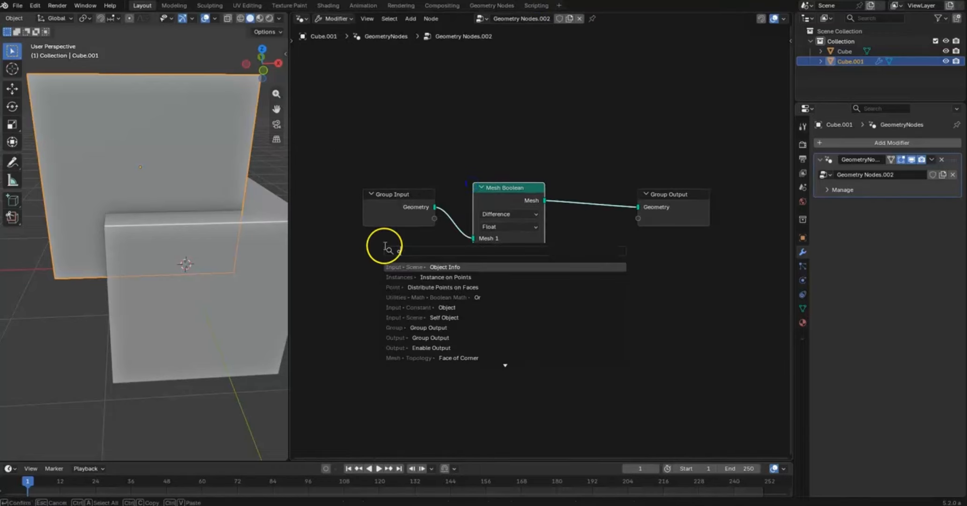
type("object")
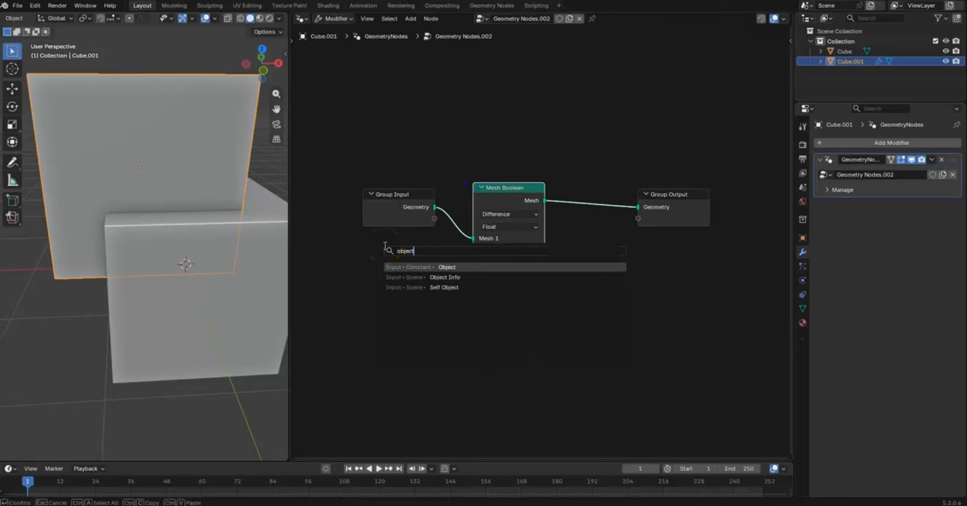
key("Down")
key("Return")
left_click(361, 240)
left_click_drag(432, 300, 471, 250)
left_click(421, 325)
left_click(217, 296)
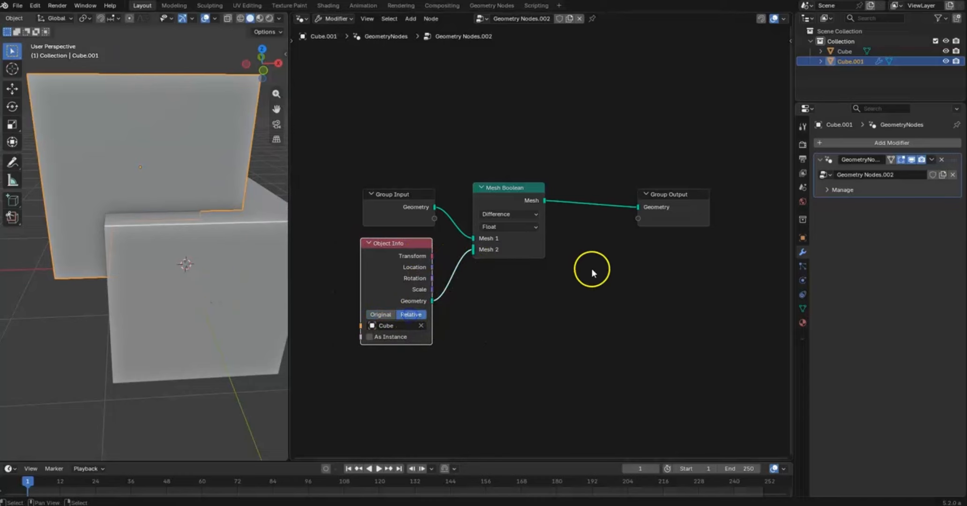
- Move Group Output farther away and add a Mesh to Curve node below the Mesh Boolean, fed by its Mesh output
middle_click_drag(592, 268, 503, 291)
scroll(544, 279, "up", 2)
left_click_drag(563, 238, 718, 210)
left_click_drag(447, 224, 552, 290)
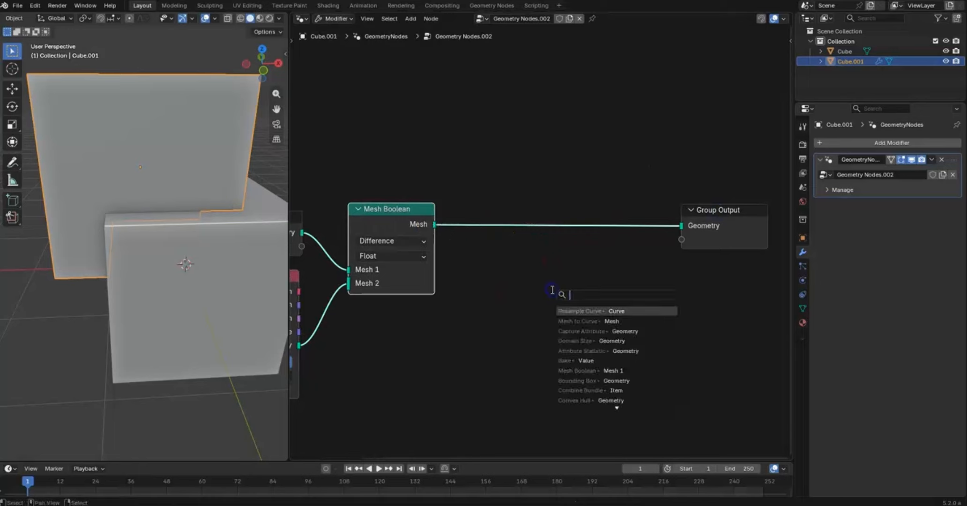
type("mesh to")
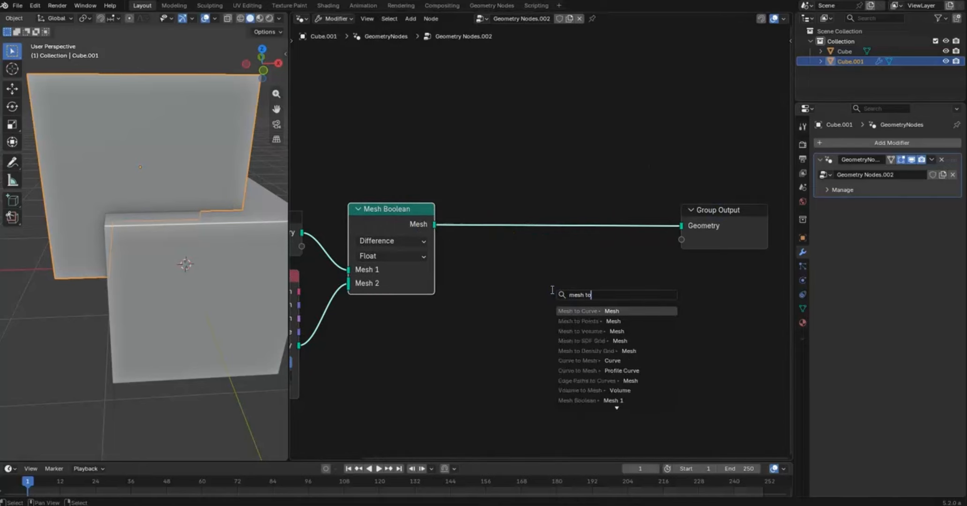
type(" curve")
key("Return")
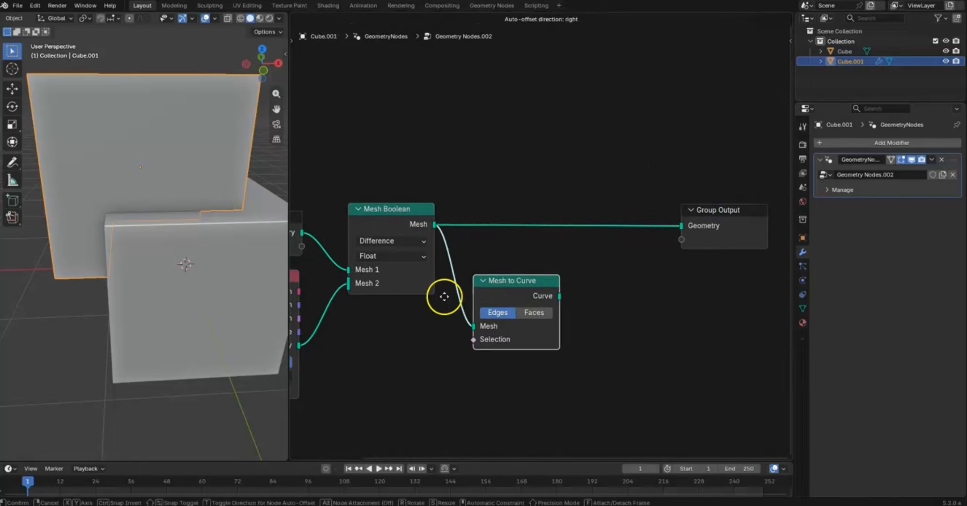
left_click(351, 319)
- Add a Resample Curve node fed by the Mesh to Curve output and place it beside that node
left_click_drag(431, 331, 550, 322)
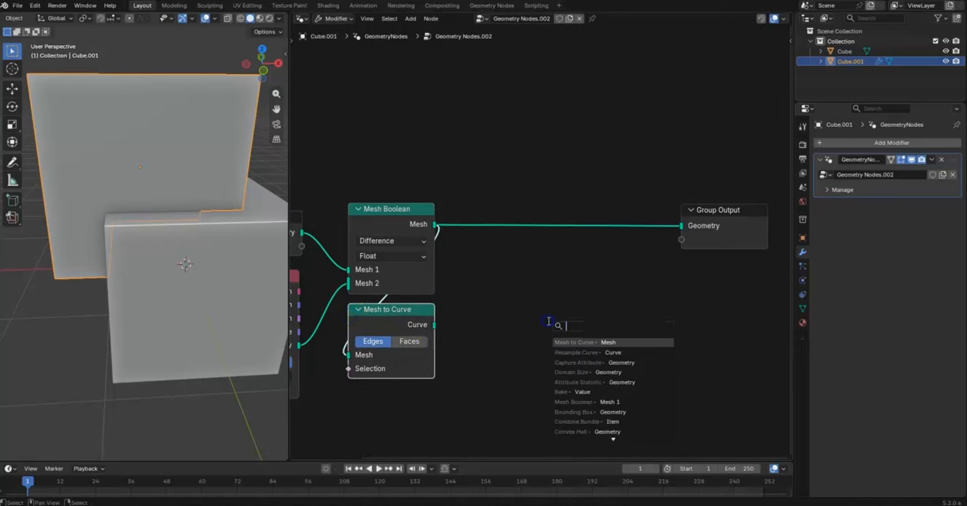
type("resamp")
key("Return")
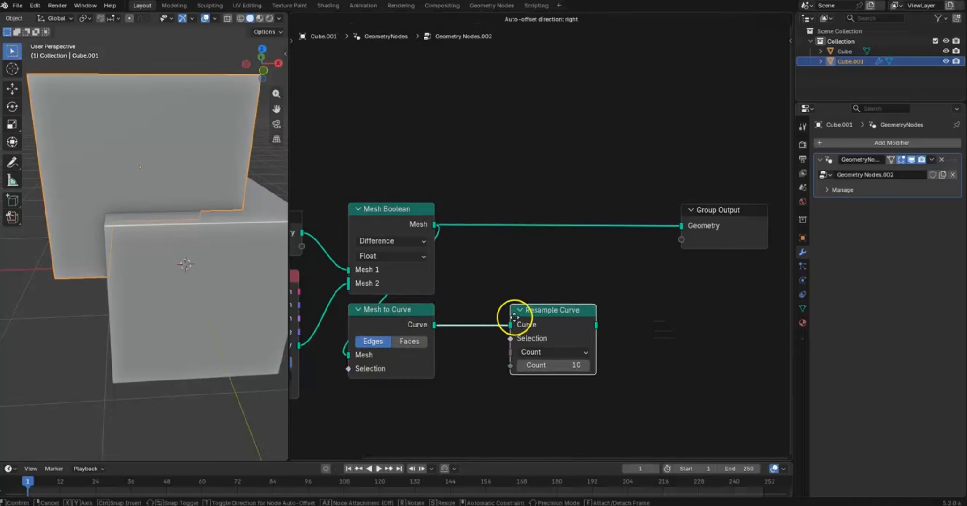
left_click(451, 320)
- Add a Curve to Mesh node fed by the Resample Curve output and place it beside that node
left_click_drag(535, 327, 649, 311)
type("c")
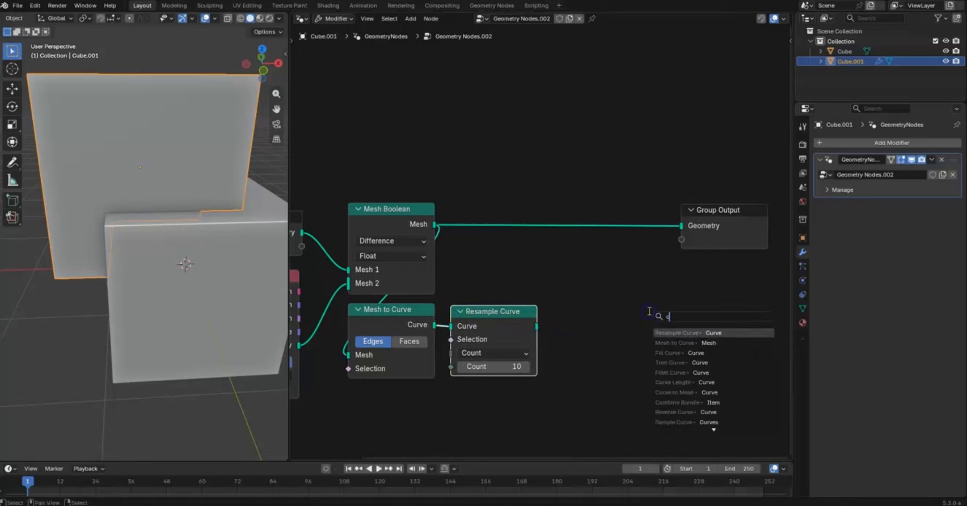
type("urve")
key("BackSpace")
key("BackSpace")
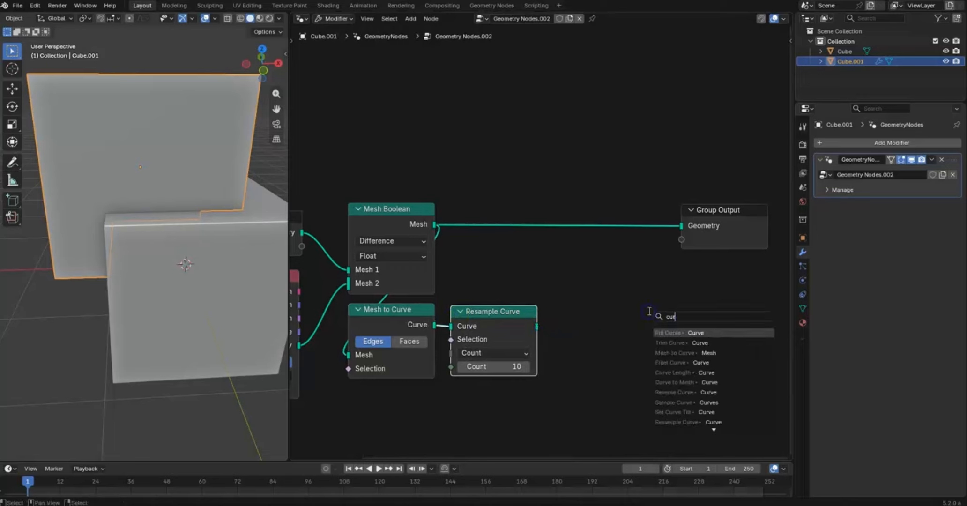
type("to mesh")
key("Return")
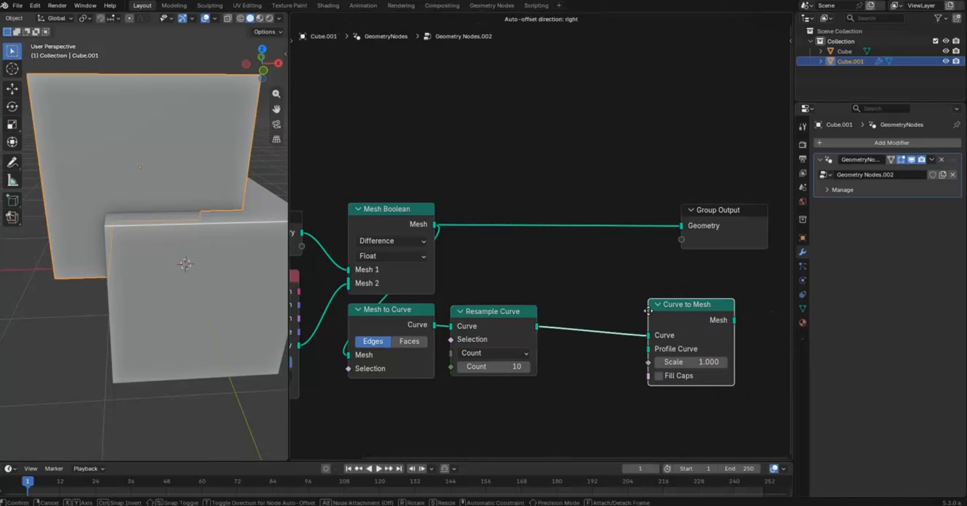
left_click(556, 316)
- Add a Curve Circle node below the Resample Curve node
left_click_drag(557, 354, 515, 397)
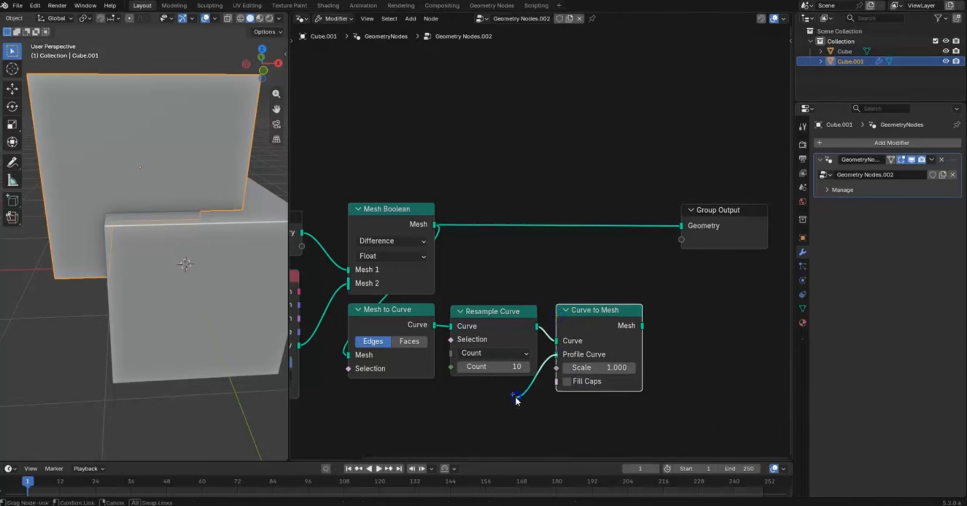
right_click(515, 397)
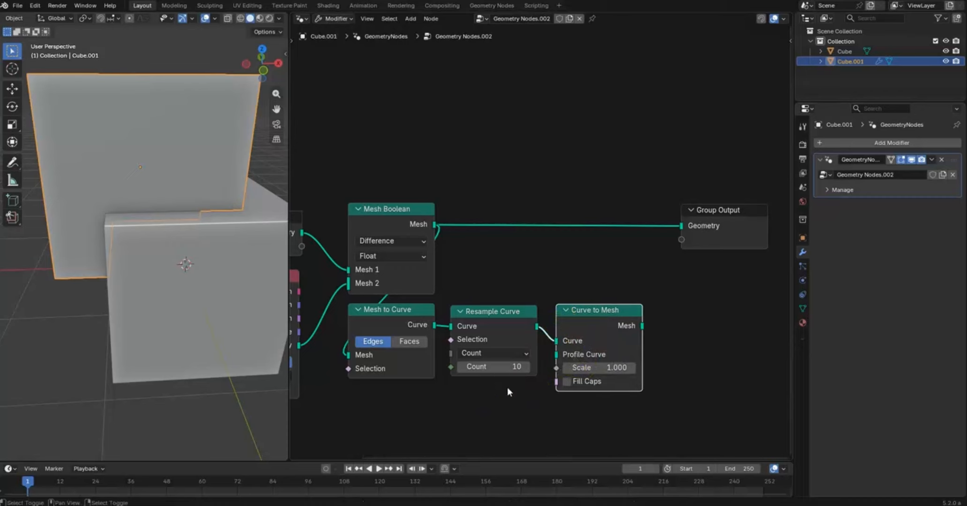
key("shift+a")
type("cur")
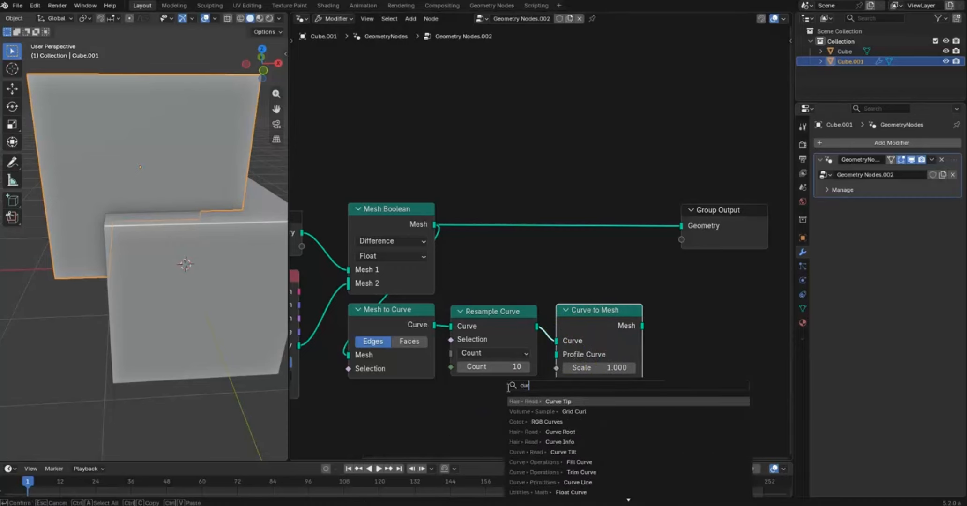
type("ve circ")
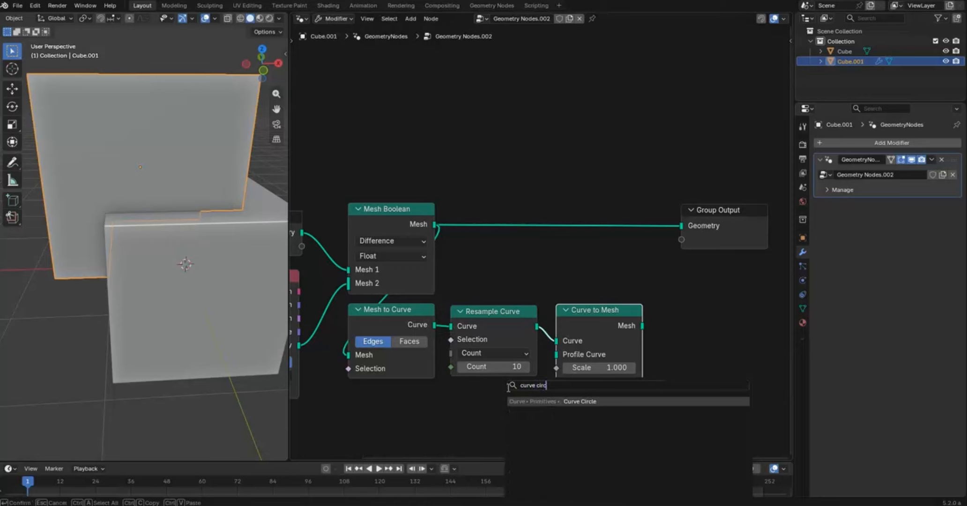
left_click(573, 406)
left_click(449, 381)
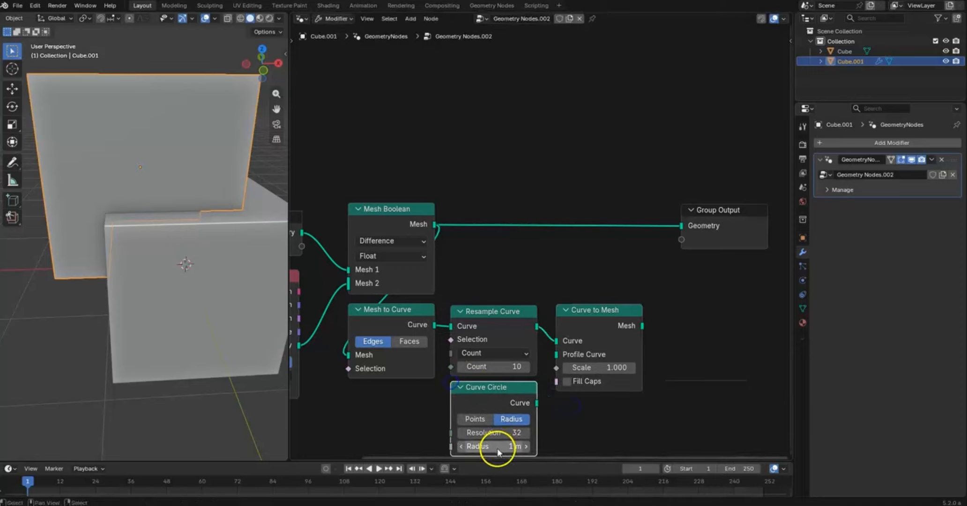
- Set the Curve Circle radius to 0.05 m and connect its Curve output to the Curve to Mesh node's Profile Curve
left_click(498, 444)
type(".05")
key("Return")
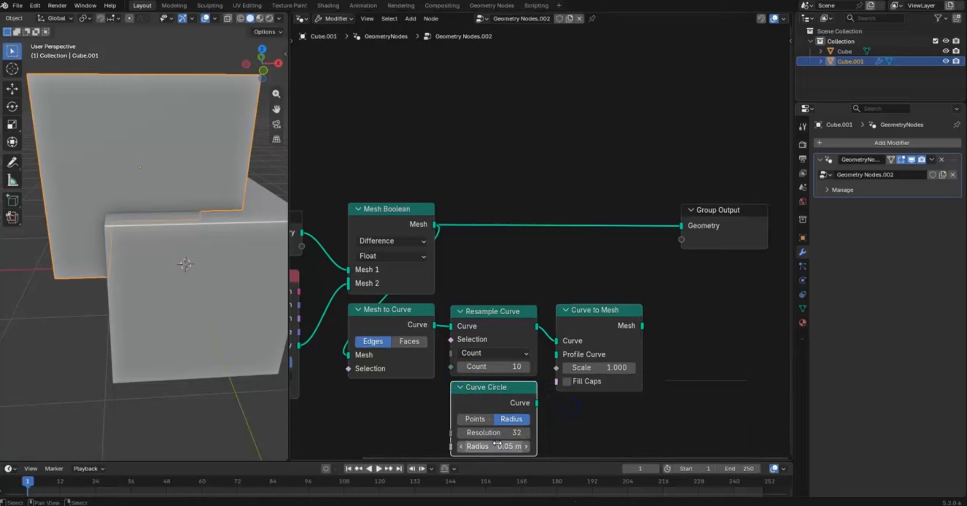
left_click_drag(492, 401, 555, 349)
right_click(559, 335)
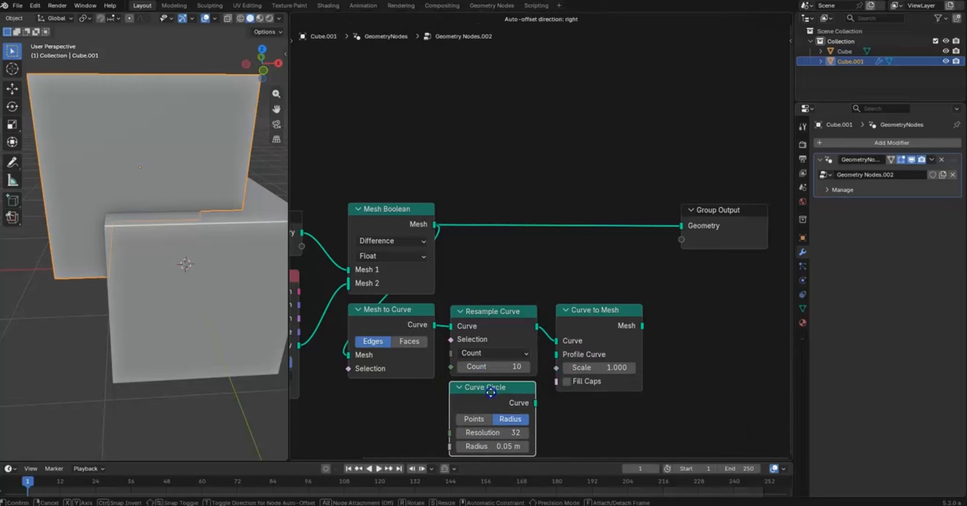
left_click_drag(535, 403, 556, 354)
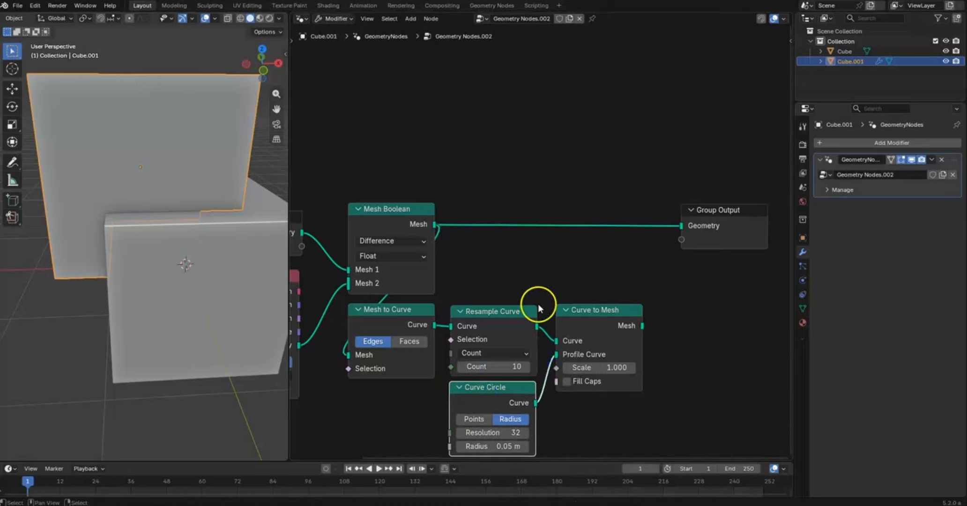
middle_click_drag(583, 315, 549, 293)
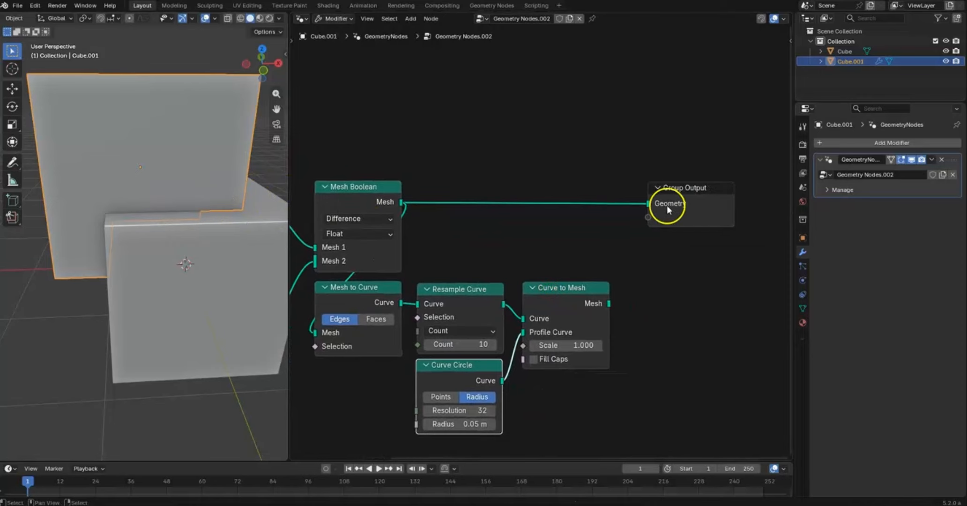
- Move the Group Output node away from the Curve to Mesh node and enable the Node Wrangler add-on in the preferences
left_click_drag(669, 210, 696, 201)
middle_click_drag(116, 231, 144, 220)
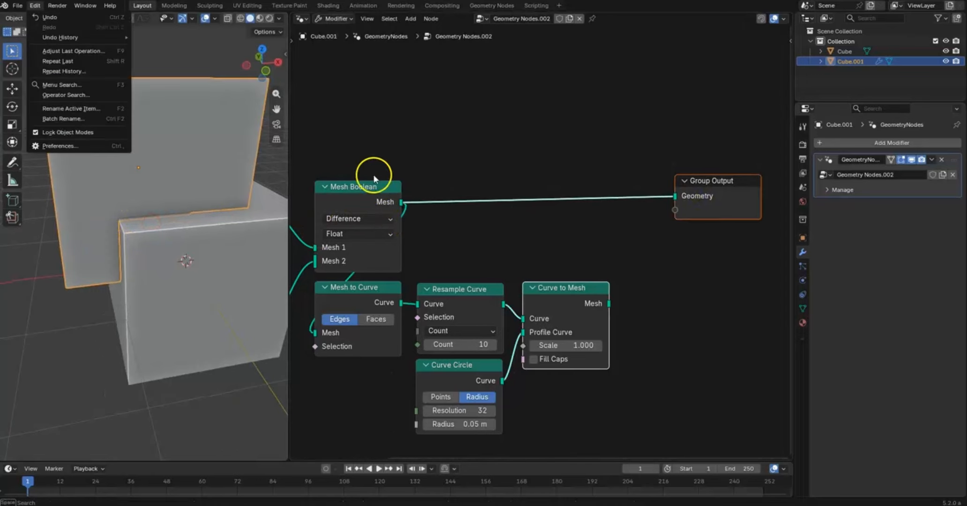
left_click(60, 146)
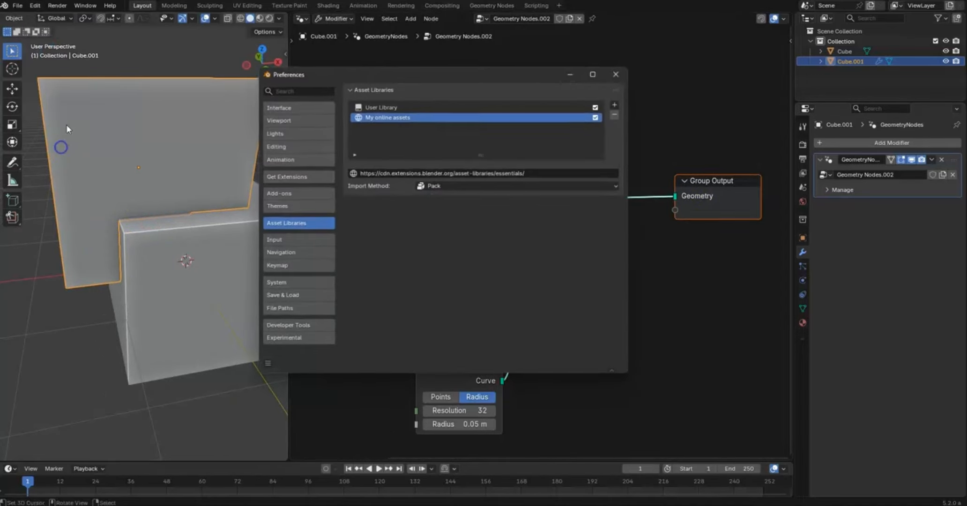
left_click(290, 107)
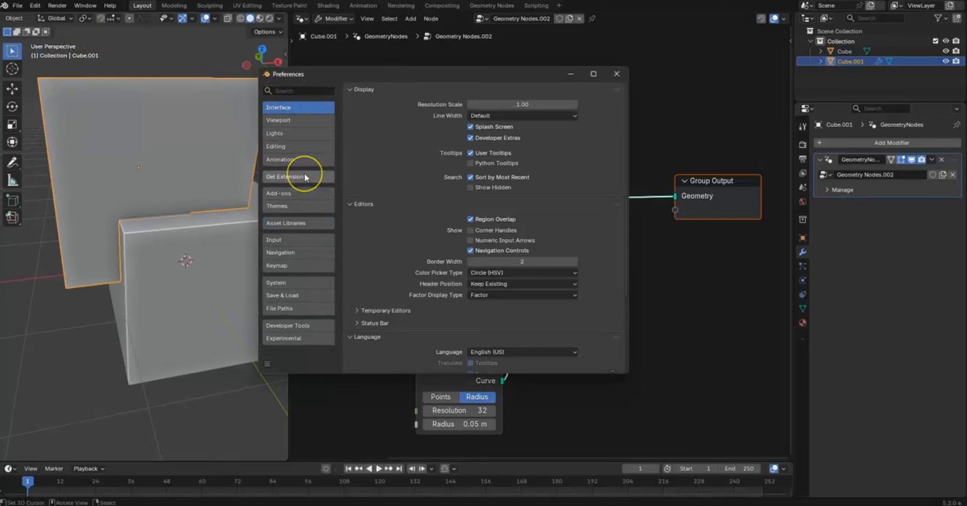
left_click(292, 192)
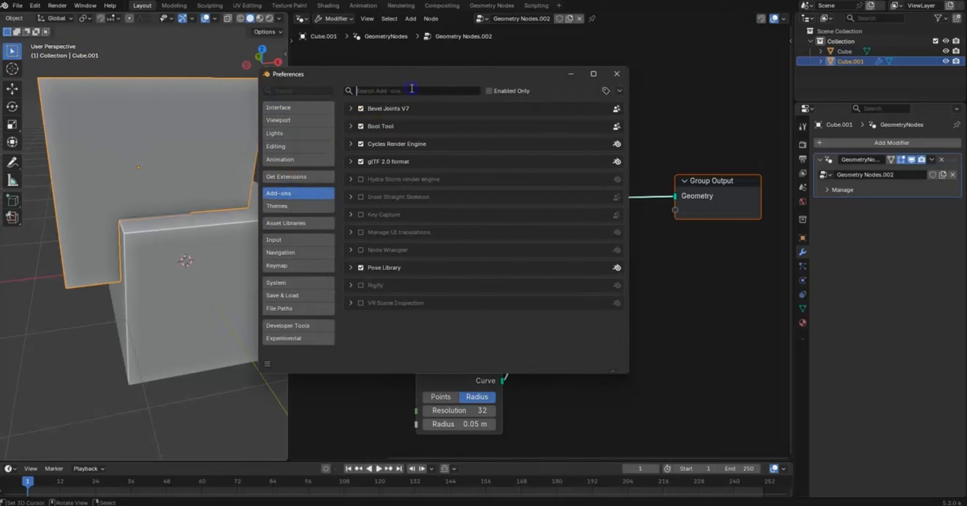
left_click(412, 89)
type("node w")
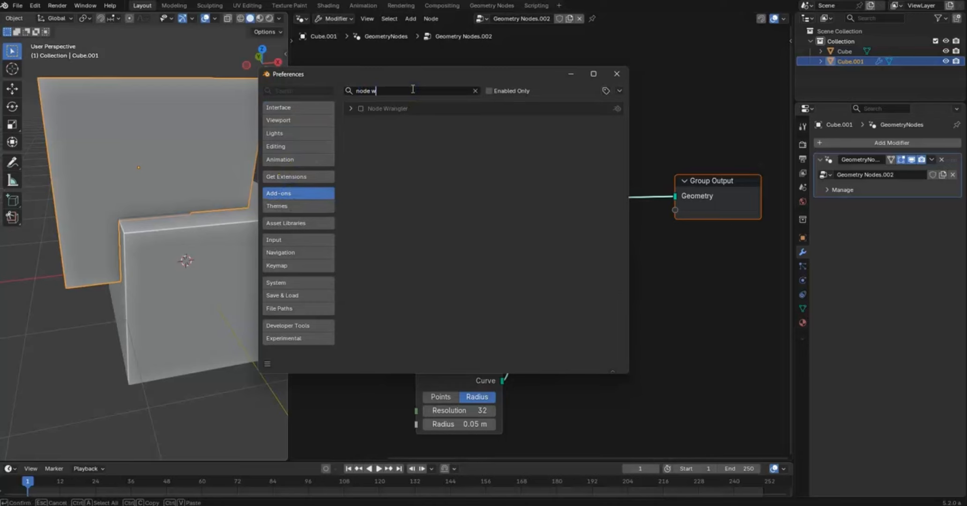
left_click(361, 108)
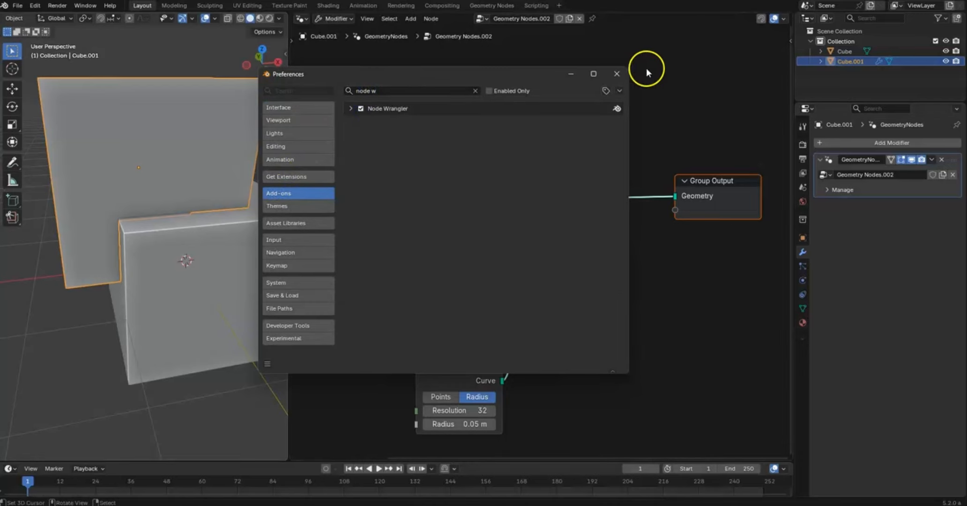
left_click(617, 73)
- Create a Join Geometry node from the Curve to Mesh node using Node Wrangler and place it beside that node
right_click_drag(562, 300, 681, 201, "ctrl+shift")
left_click(690, 284)
right_click_drag(689, 284, 729, 206, "alt")
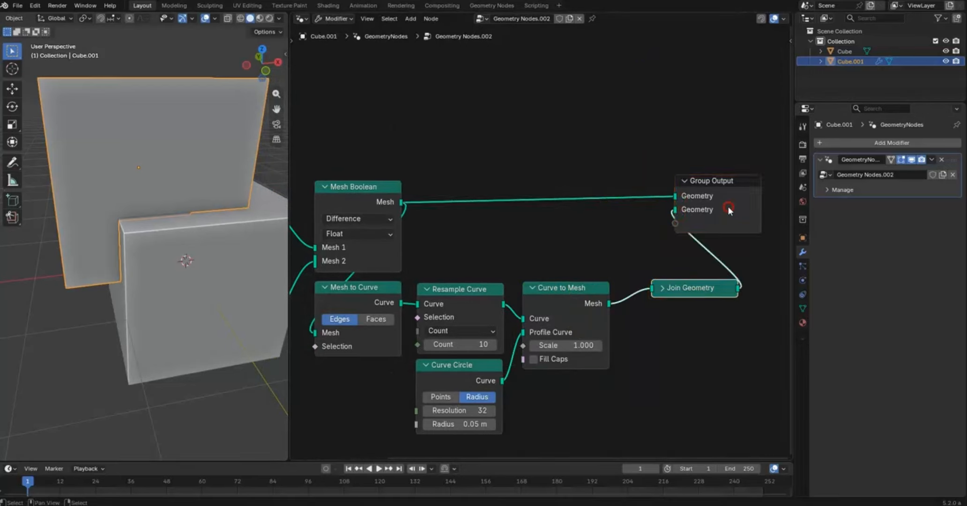
left_click_drag(711, 188, 747, 189)
key("ctrl+z")
key("ctrl+z")
key("ctrl+z")
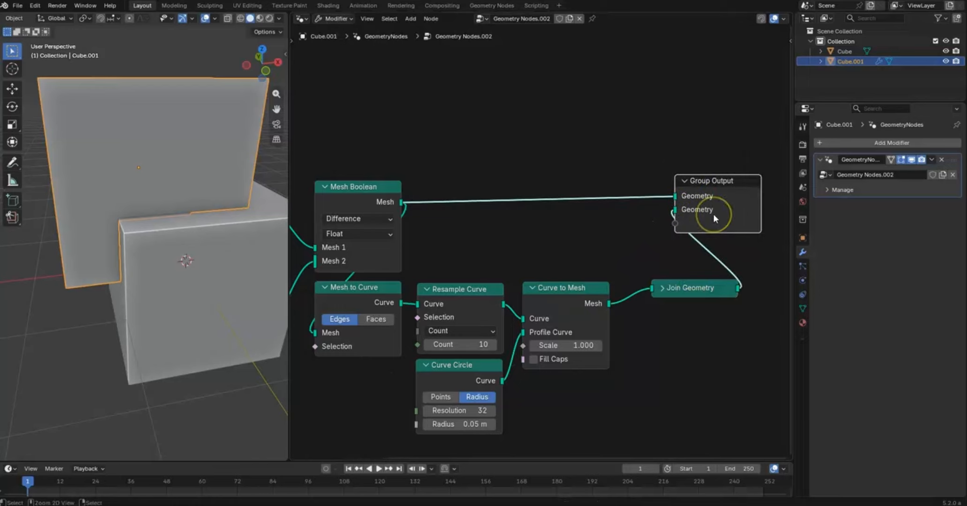
- Insert the Join Geometry node between Mesh Boolean and Group Output and connect the Curve to Mesh output to it
left_click_drag(686, 286, 599, 193)
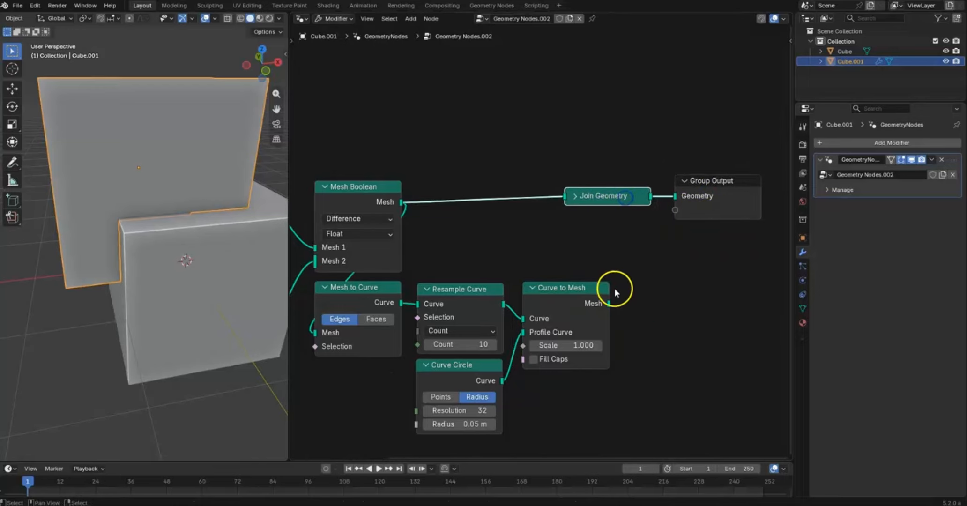
left_click_drag(703, 180, 786, 185)
left_click_drag(593, 195, 655, 229)
left_click_drag(538, 303, 697, 245)
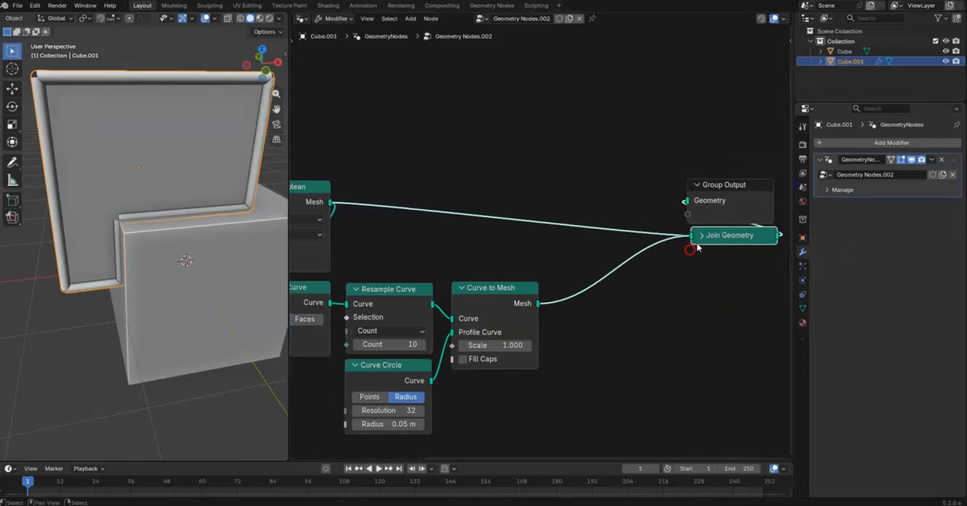
- Move the Mesh to Curve node down slightly and set the Mesh Boolean solver to Exact
middle_click_drag(161, 95, 164, 131)
scroll(203, 84, "up", 1)
scroll(207, 136, "down", 3)
middle_click_drag(356, 244, 516, 209)
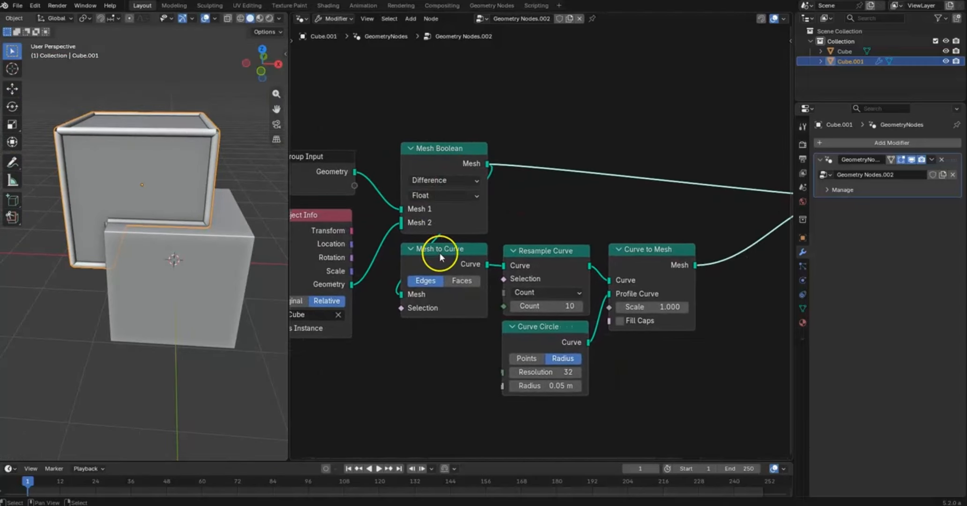
left_click_drag(440, 257, 440, 274)
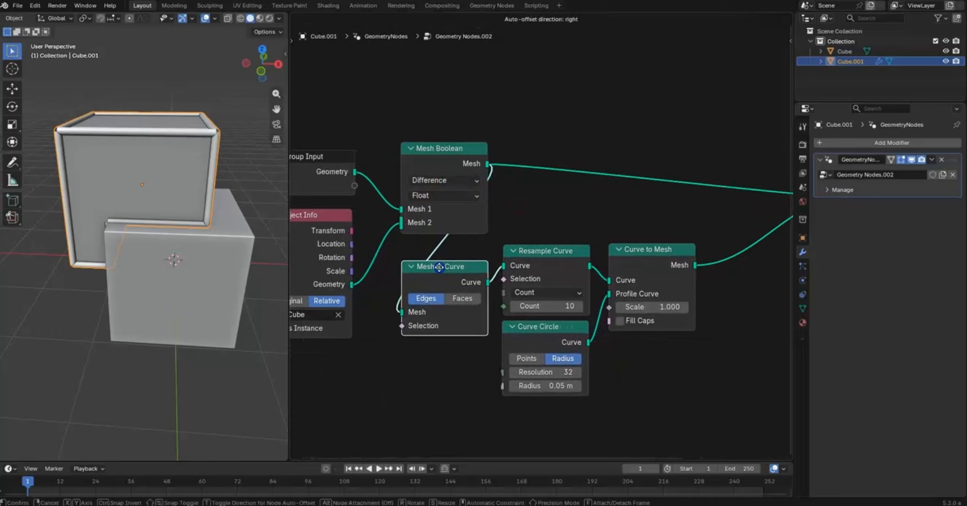
left_click(441, 197)
left_click(430, 224)
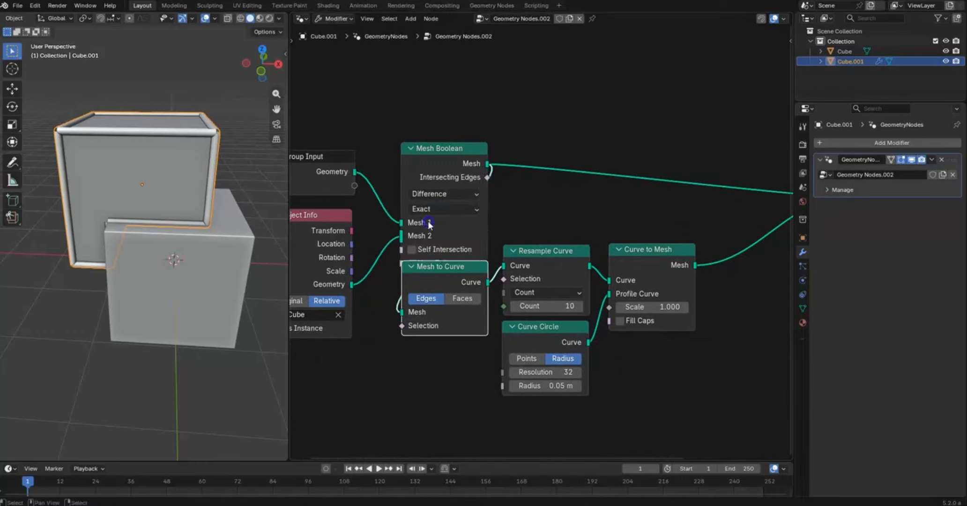
- Connect Mesh Boolean's Intersecting Edges to Mesh to Curve's Selection and view the seam in wireframe shading
left_click_drag(483, 173, 401, 326)
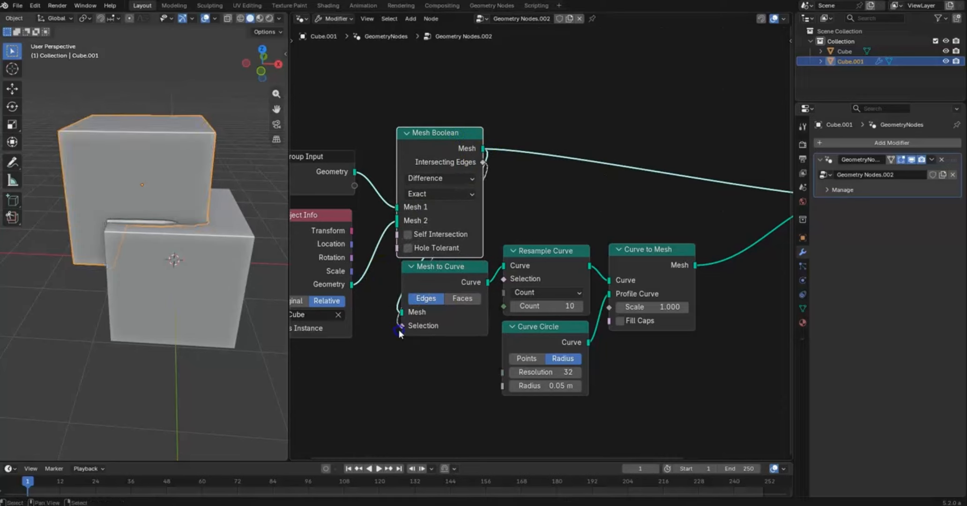
middle_click_drag(240, 227, 84, 224)
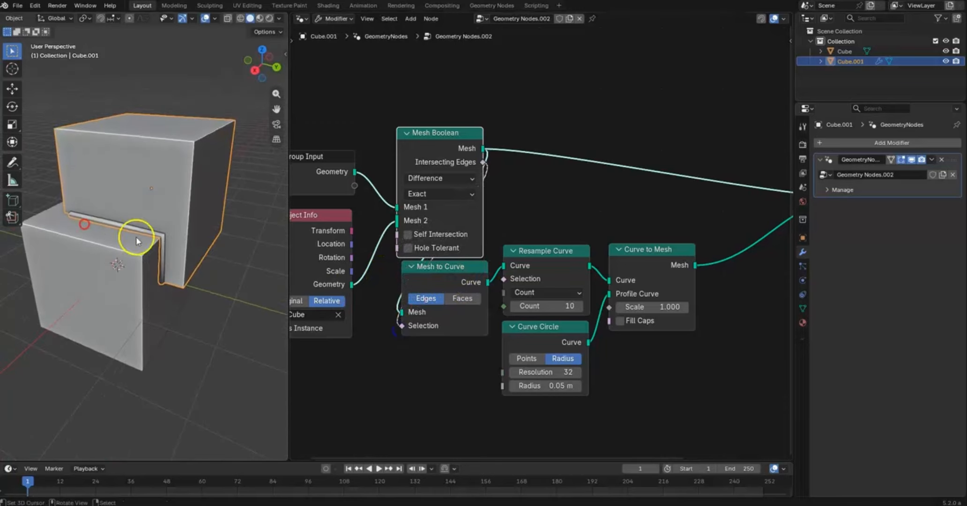
key("shift+z")
middle_click_drag(156, 237, 189, 178)
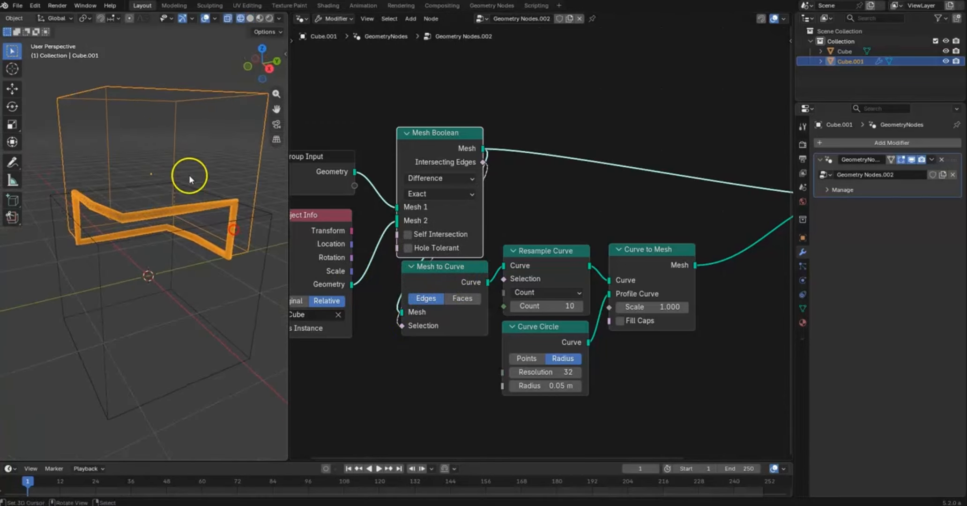
- Move Cube.001 slightly upward so it still overlaps the other cube
middle_click_drag(64, 144, 132, 154)
key("g")
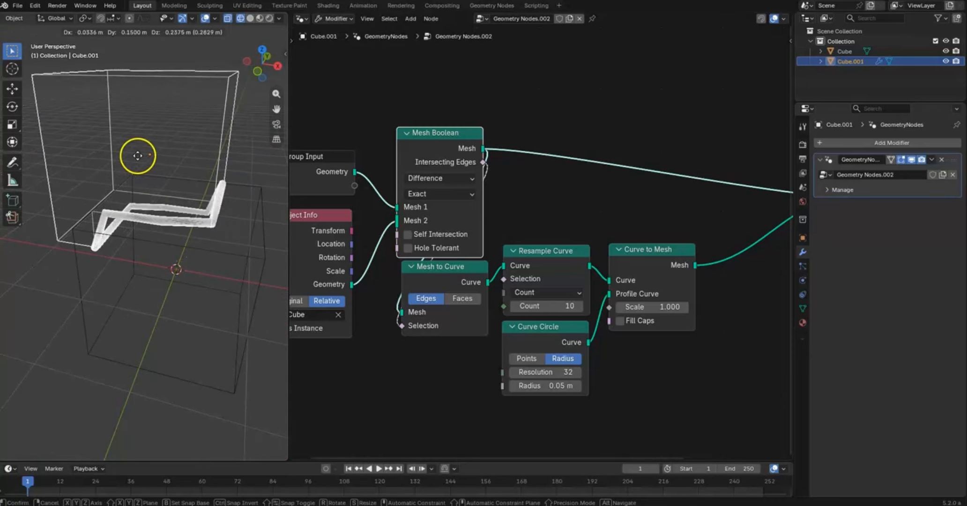
left_click(134, 154)
- Set the Resample Curve count to 195 and expose that count as a new Group Input socket
left_click_drag(519, 305, 549, 325)
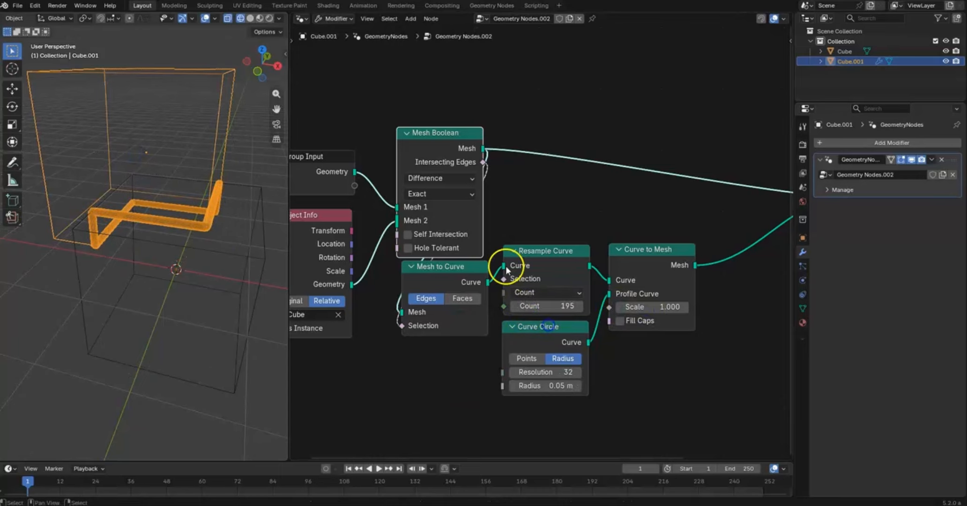
scroll(506, 266, "down", 2)
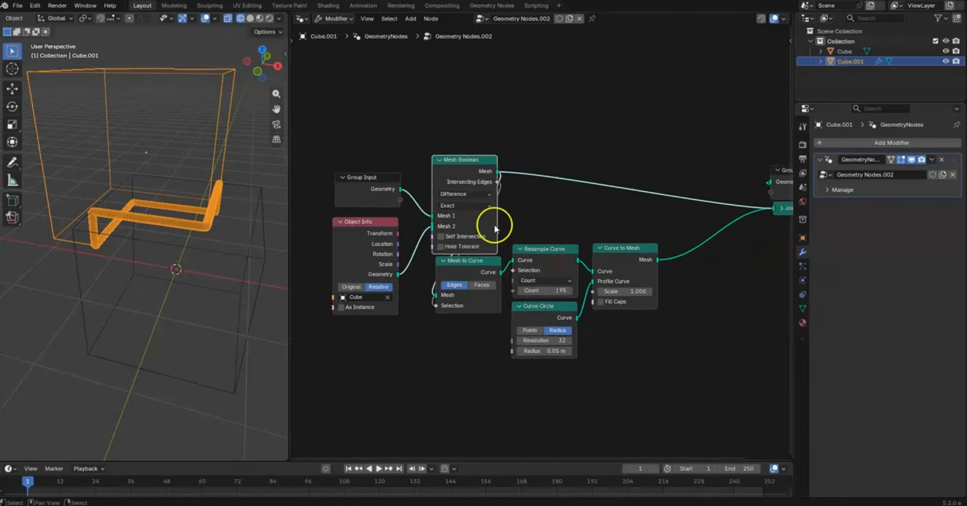
left_click_drag(465, 170, 465, 164)
left_click_drag(387, 174, 383, 169)
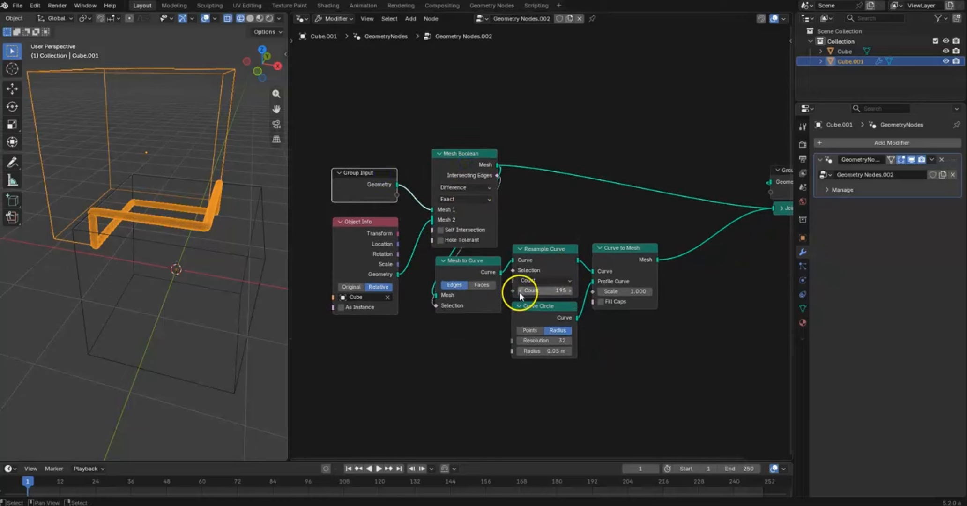
left_click_drag(513, 290, 401, 195)
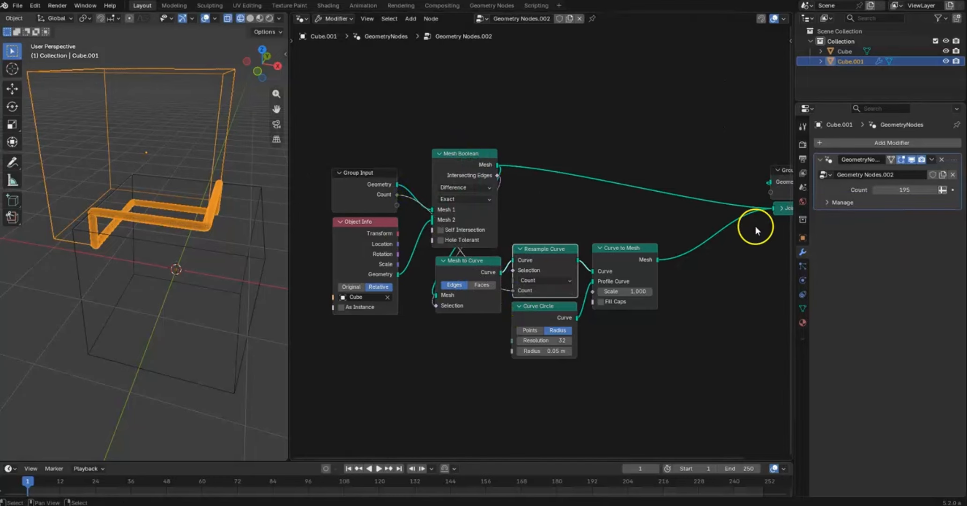
- Rename the Count group socket to Res
key("n")
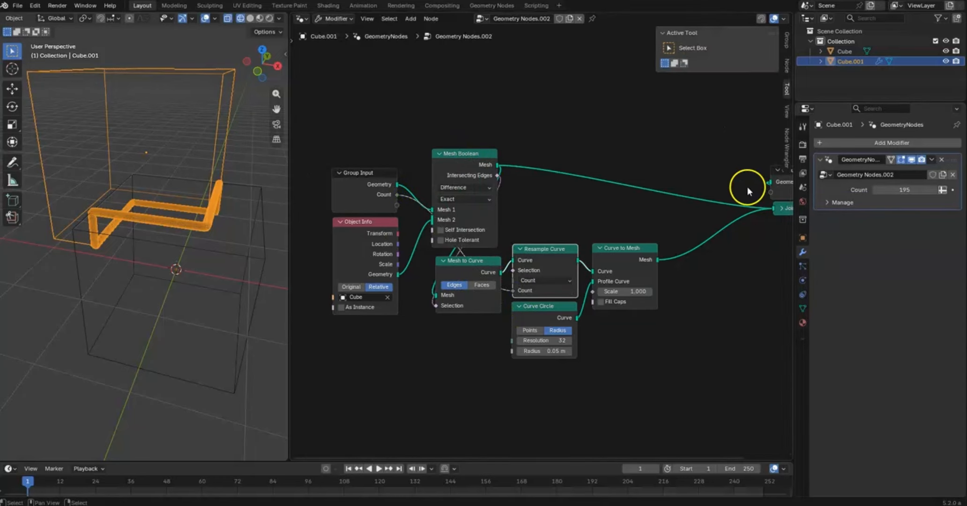
left_click(787, 44)
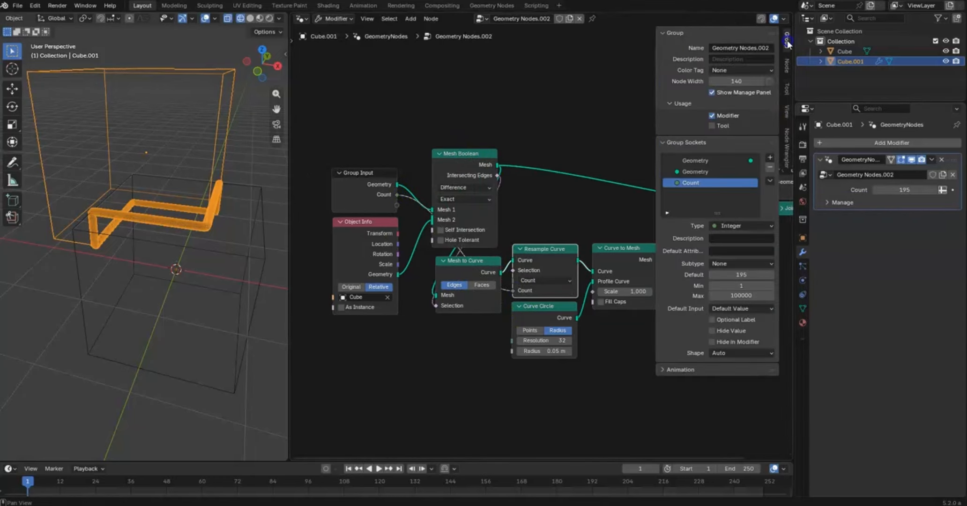
double_click(700, 182)
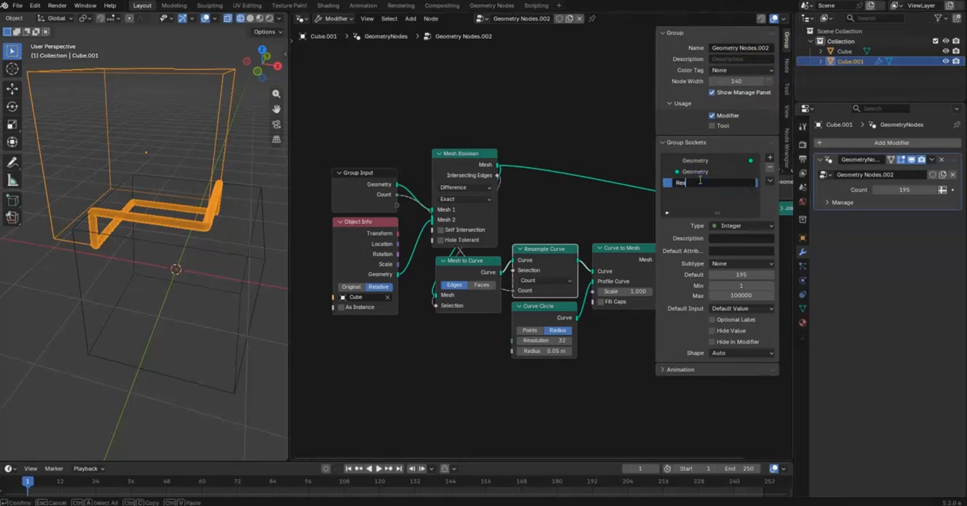
key("Return")
key("n")
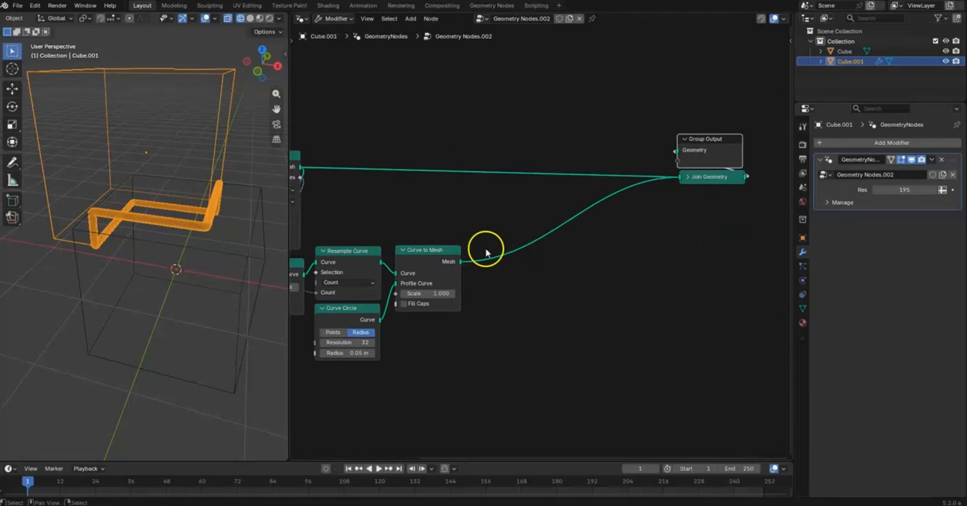
- Move the Group Output and Join Geometry nodes further along to make room after the Curve to Mesh node
middle_click_drag(485, 248, 353, 295)
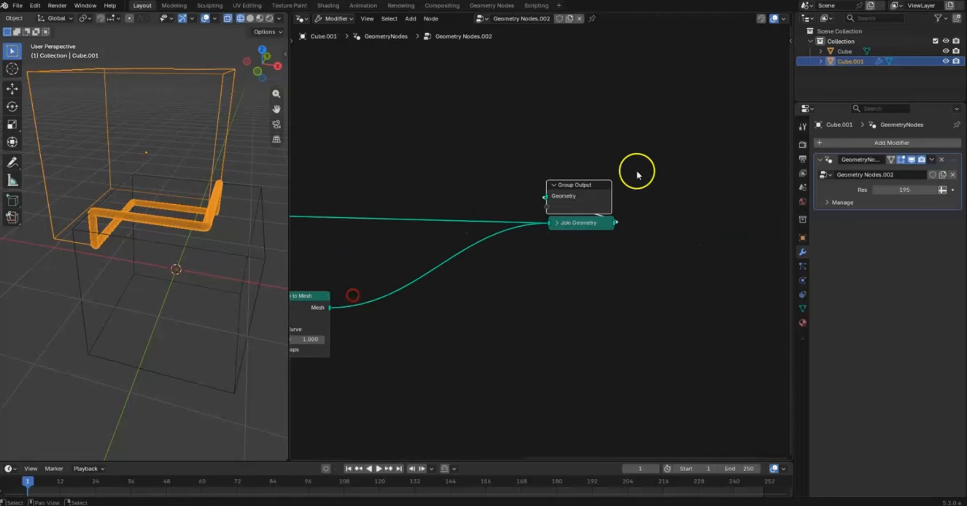
left_click_drag(572, 190, 755, 182)
left_click_drag(592, 228, 663, 182)
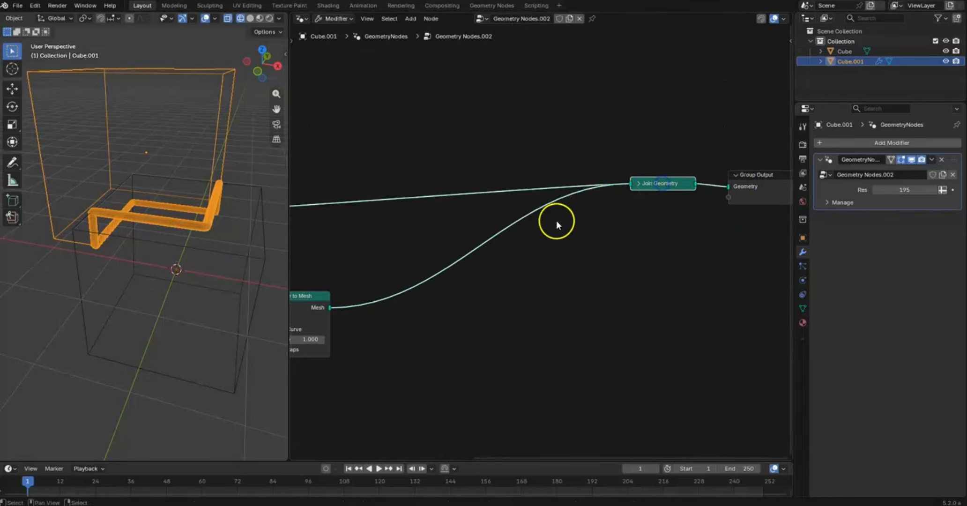
left_click(545, 201)
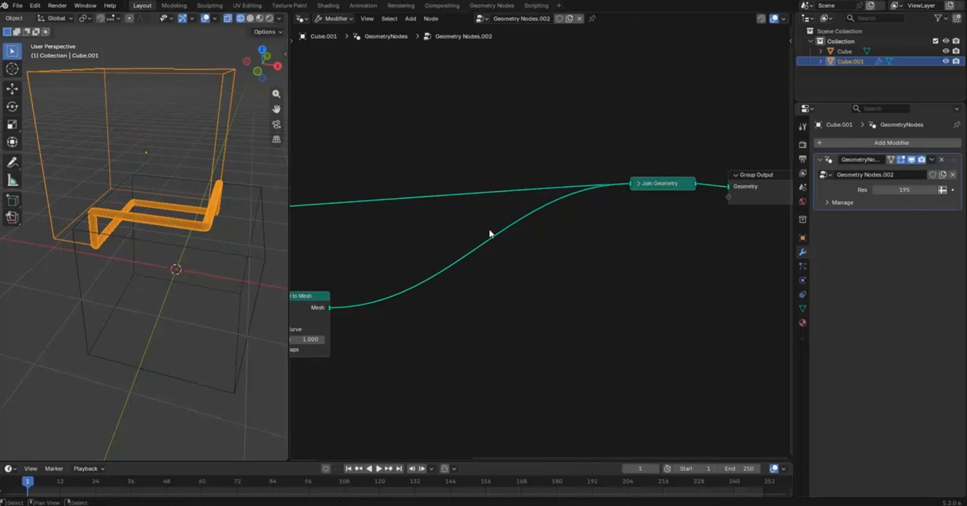
- Add a Set Position node on the link between Curve to Mesh and Join Geometry, placed just below Join Geometry
key("shift+a")
type("set posit")
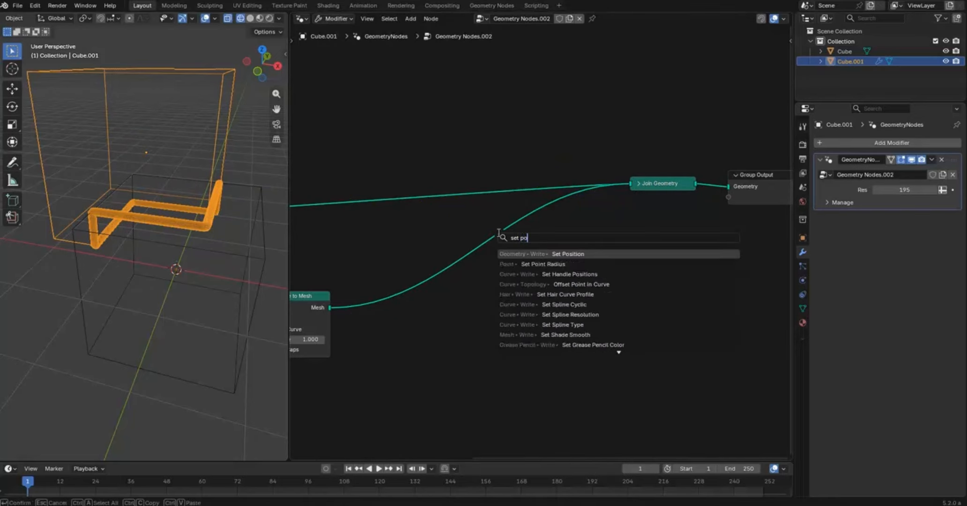
left_click_drag(506, 239, 595, 224)
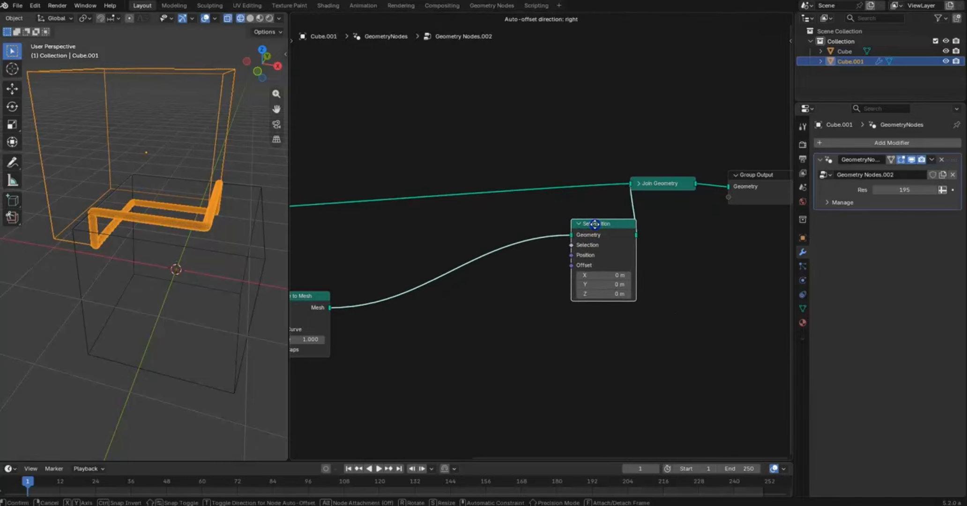
- Add a Vector Math node set to Multiply and place it directly below the Set Position node
key("shift+a")
type("ve")
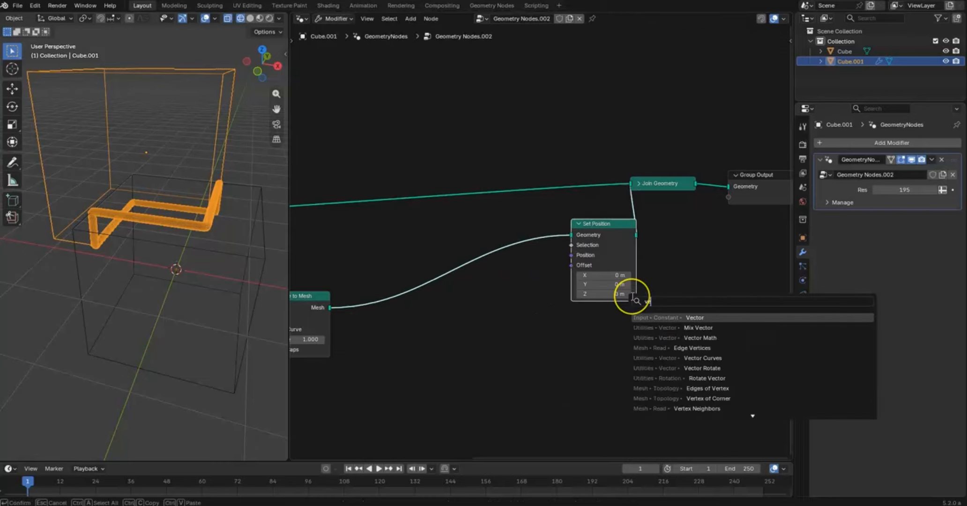
type("c")
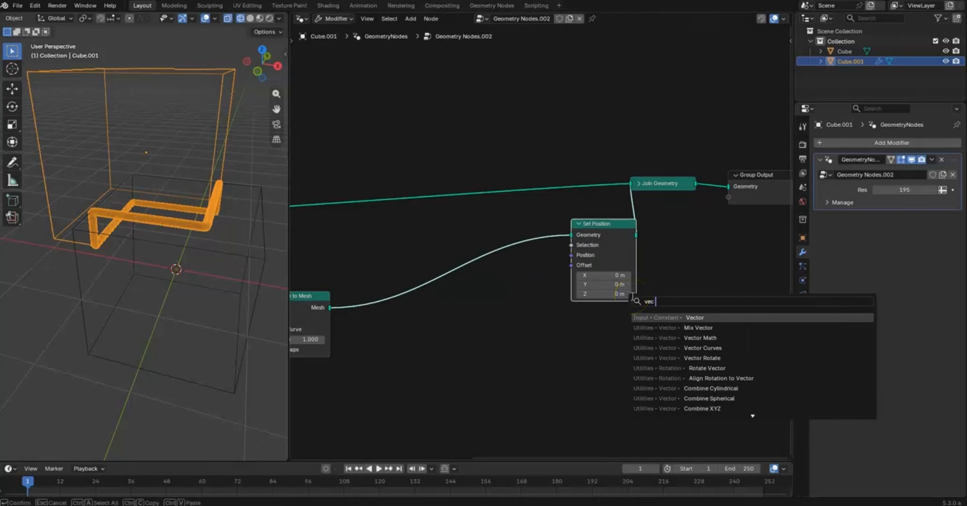
type(" m")
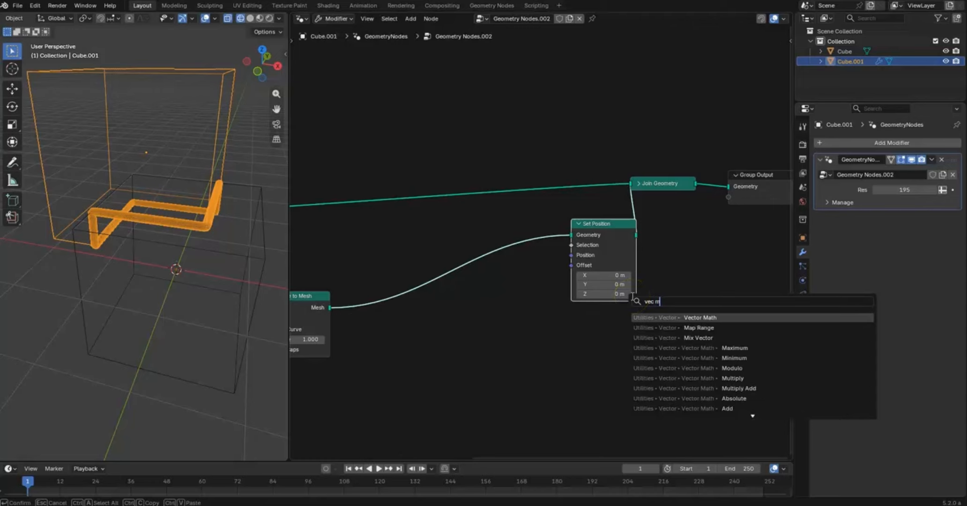
type("ult")
key("Return")
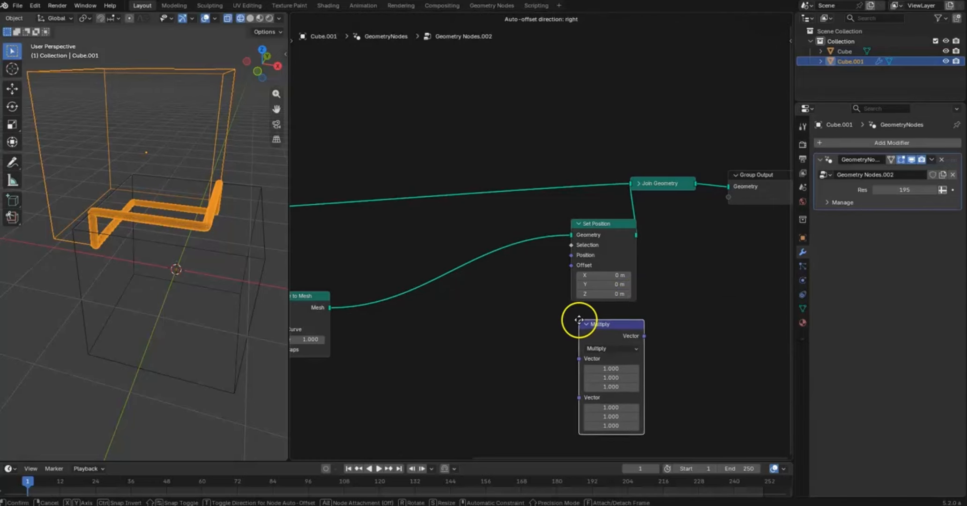
left_click(579, 309)
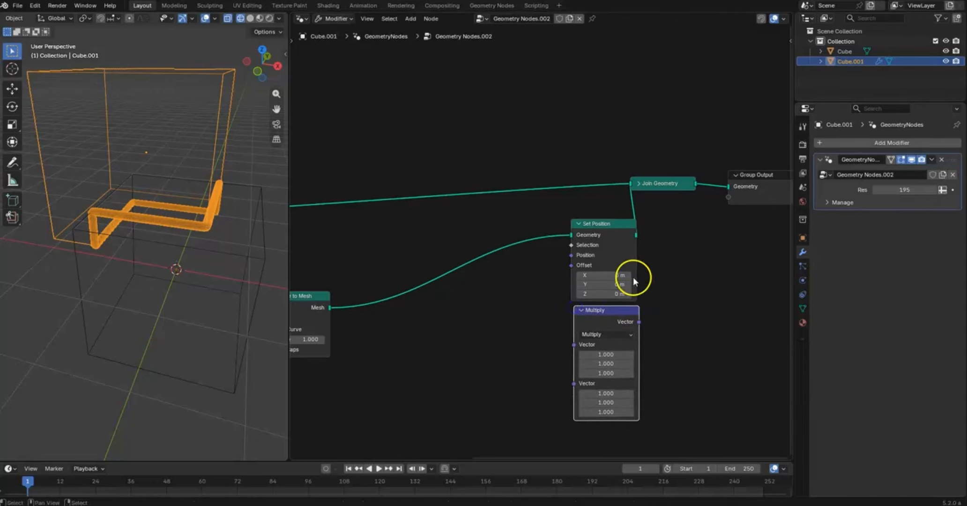
- Link the Multiply output to Set Position's Offset, then feed its first vector from the Distance of a new Voronoi Texture
left_click_drag(638, 322, 574, 269)
left_click_drag(606, 311, 604, 280)
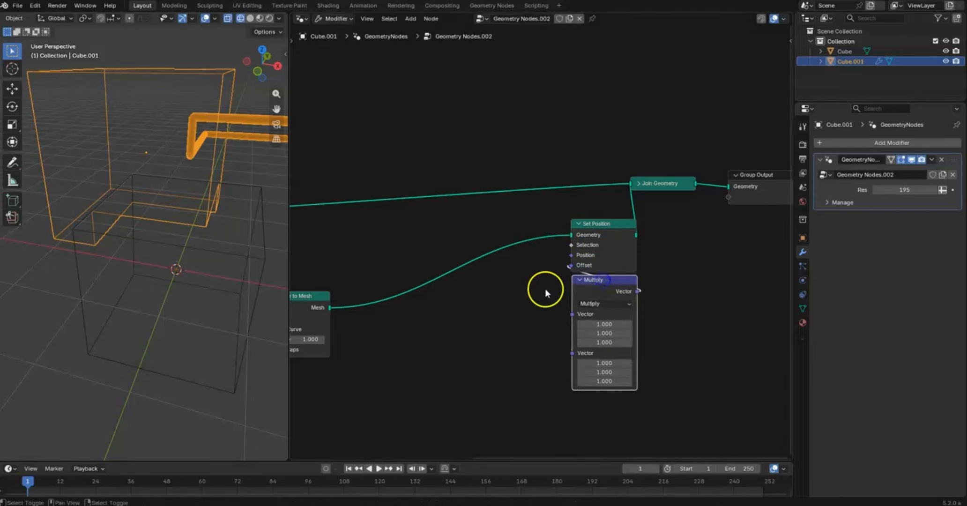
key("shift+a")
type("vor")
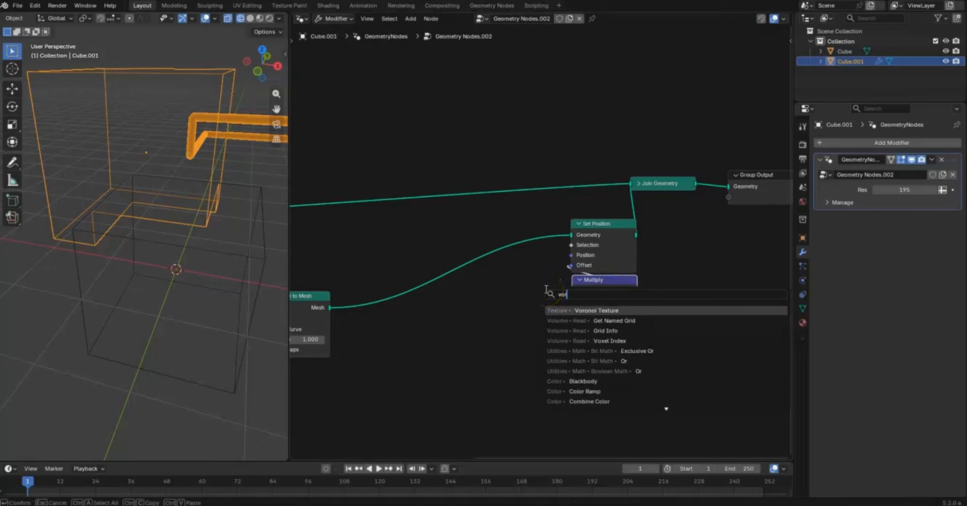
key("Return")
left_click(472, 284)
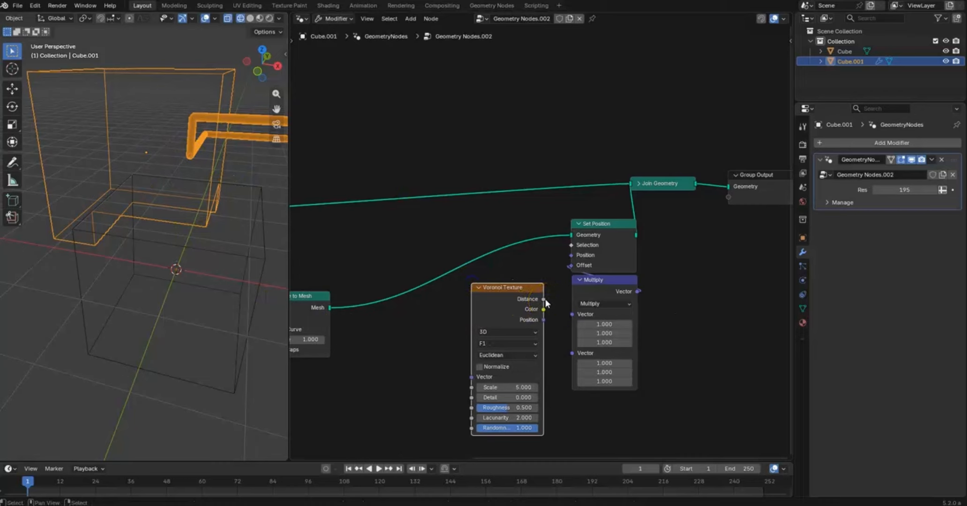
left_click_drag(544, 299, 573, 315)
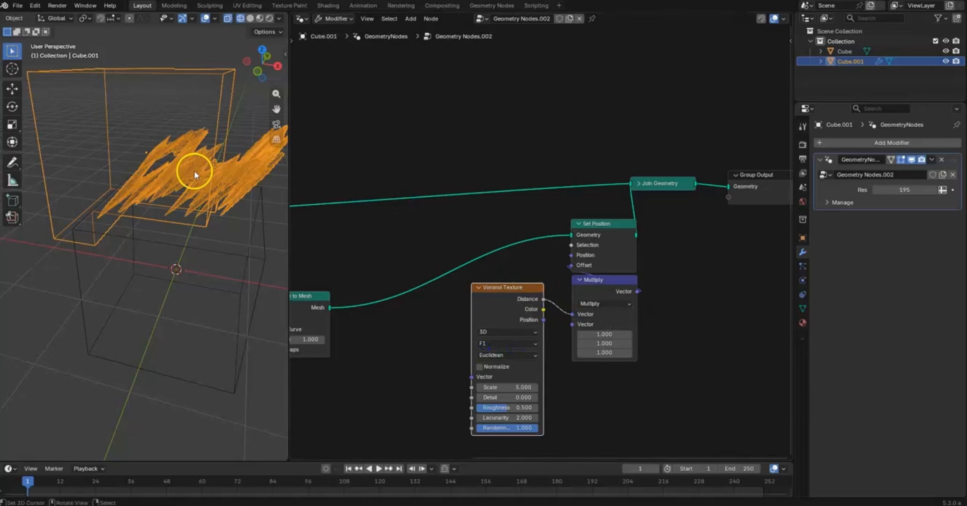
middle_click_drag(194, 170, 180, 157)
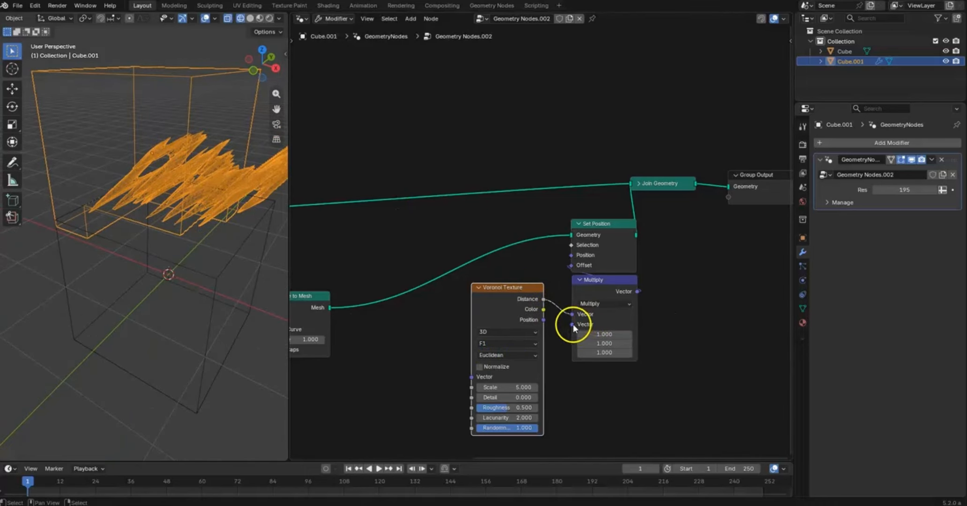
- Add a Normal node below Multiply and connect its Normal output to the second vector input
left_click_drag(580, 393, 595, 379)
type("norm")
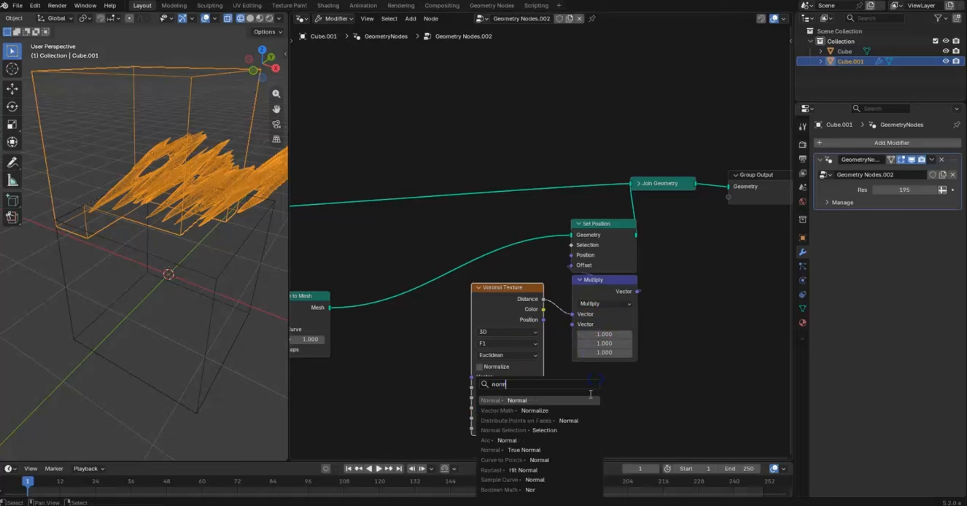
key("Return")
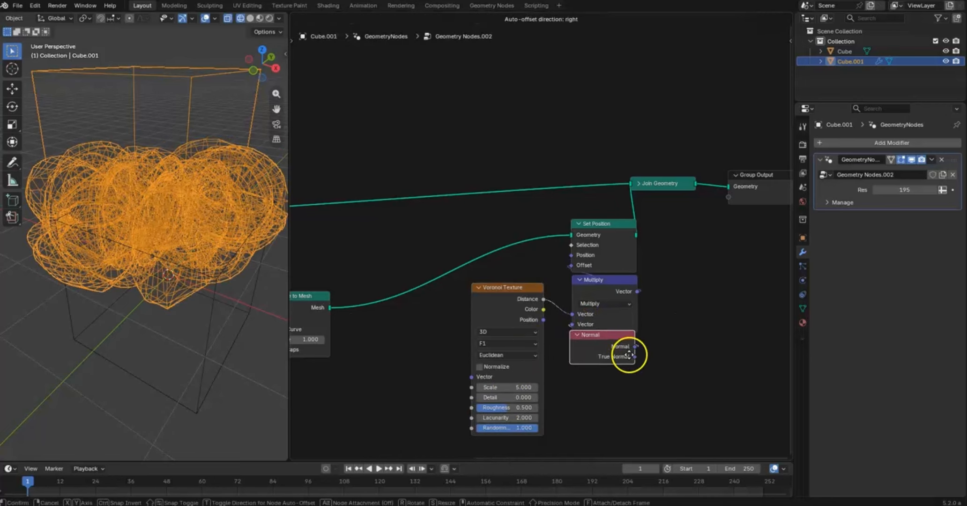
left_click(629, 367)
middle_click_drag(210, 145, 191, 171)
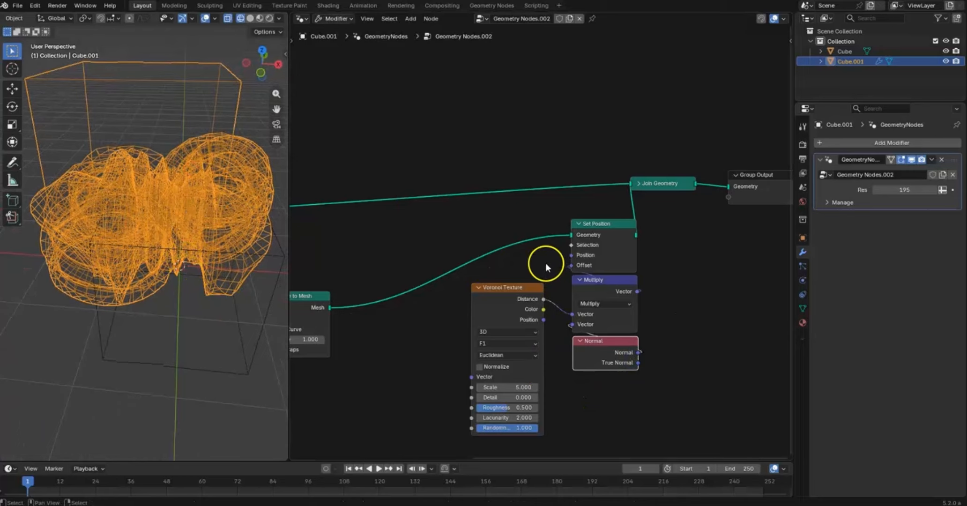
- Expose the Curve to Mesh Scale as a group input and set it to 0.021 in the modifier
middle_click_drag(460, 252, 670, 284)
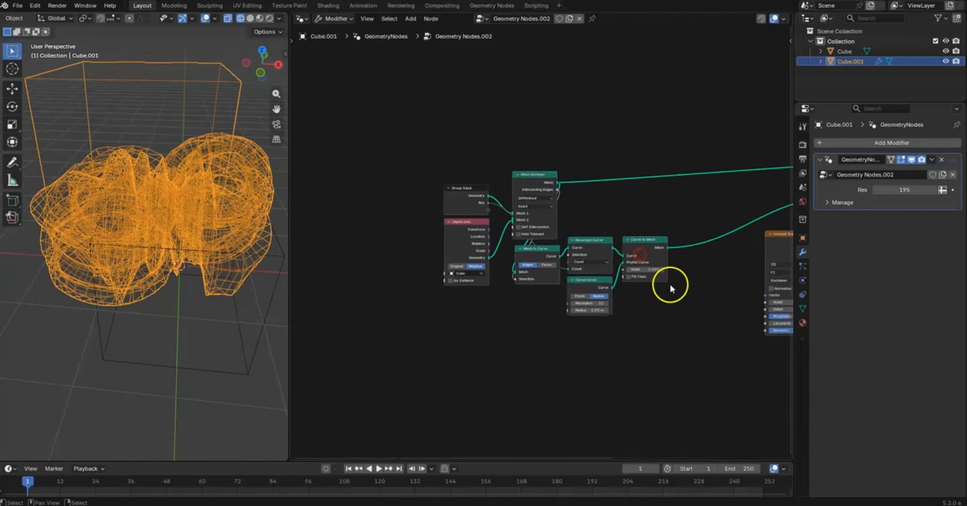
scroll(668, 272, "up", 2)
left_click_drag(659, 280, 467, 196)
mouse_move(905, 202)
left_mouse_down()
mouse_move(527, 308)
mouse_move(654, 335)
mouse_move(592, 352)
mouse_move(614, 353)
left_mouse_up()
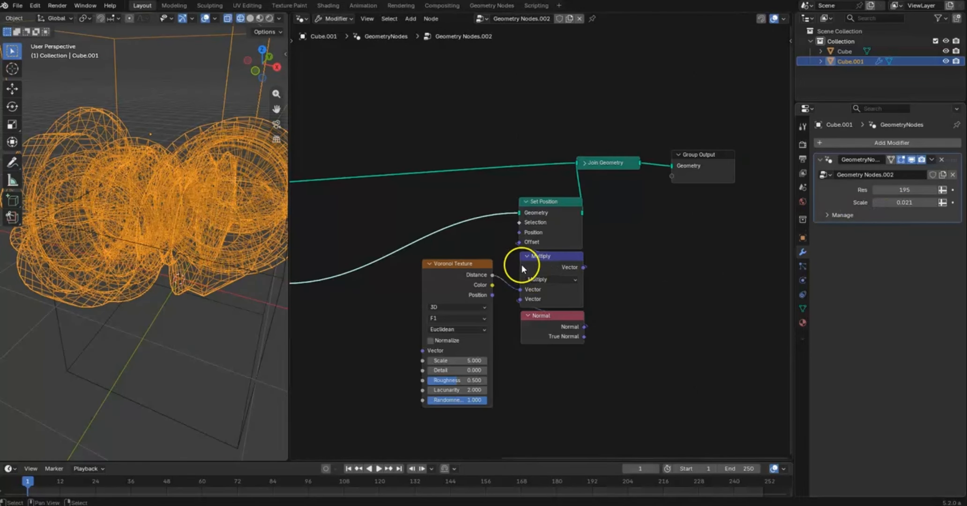
- Insert a duplicate of the Multiply node before Set Position's Offset, change its operation to Scale, and set the factor to 0.130
left_click_drag(564, 213, 708, 133)
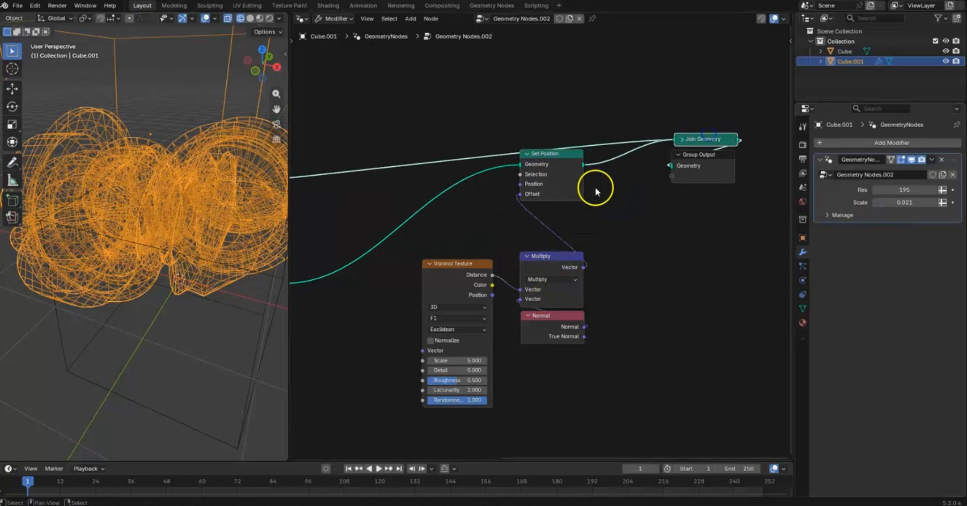
left_click(555, 258)
key("shift+d")
left_click(547, 216)
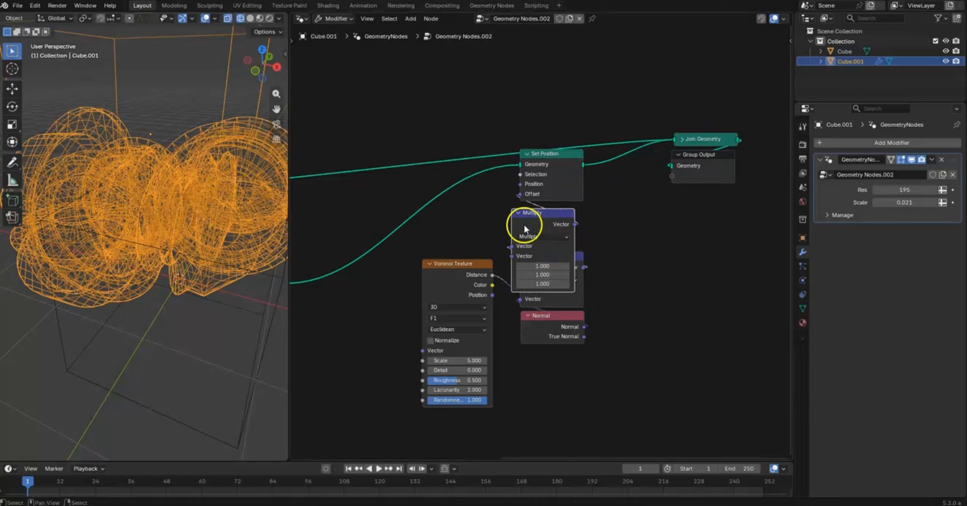
left_click(535, 237)
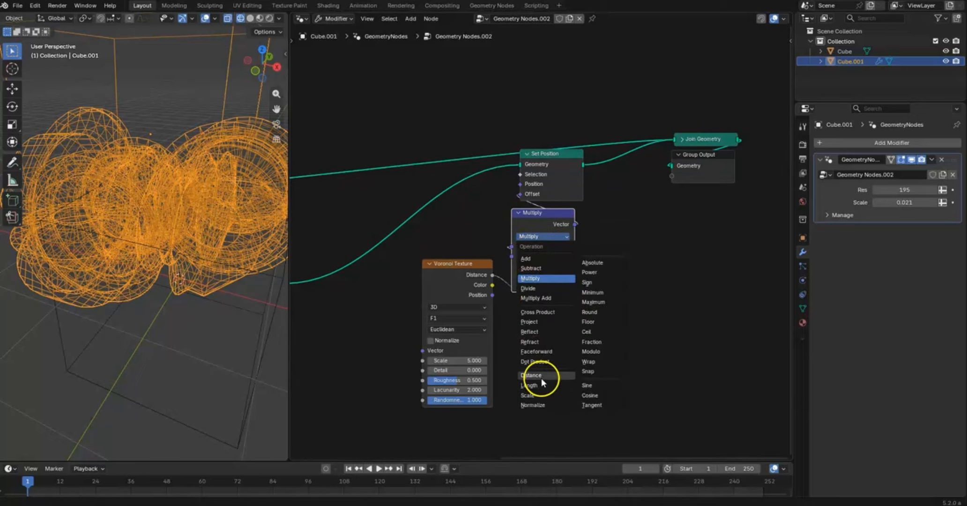
left_click(534, 395)
left_click_drag(556, 273, 510, 300)
left_click_drag(546, 153, 539, 159)
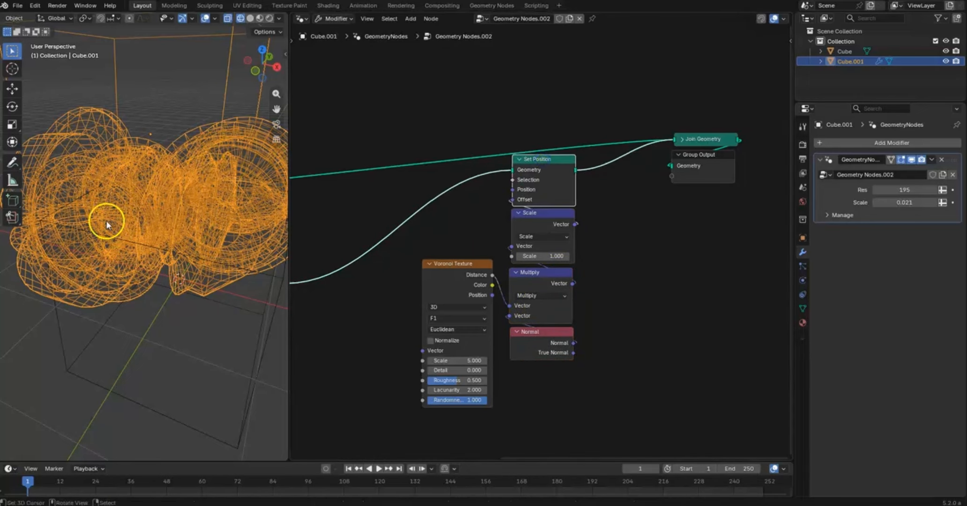
left_click_drag(553, 261, 505, 264)
middle_click_drag(176, 183, 200, 180)
- Move Cube.001 to a new overlapping position on the lower cube and switch the viewport to solid shading
key("g")
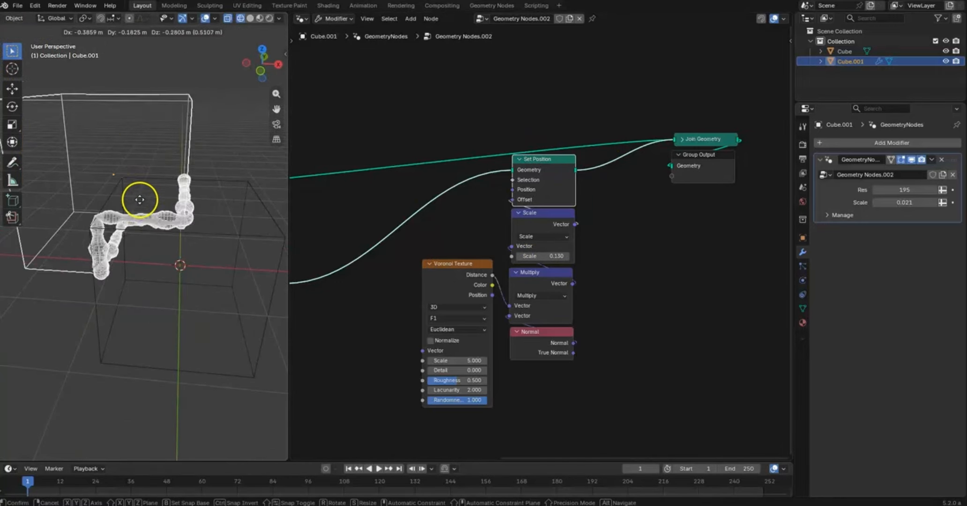
left_click(188, 191)
key("z")
left_click(217, 189)
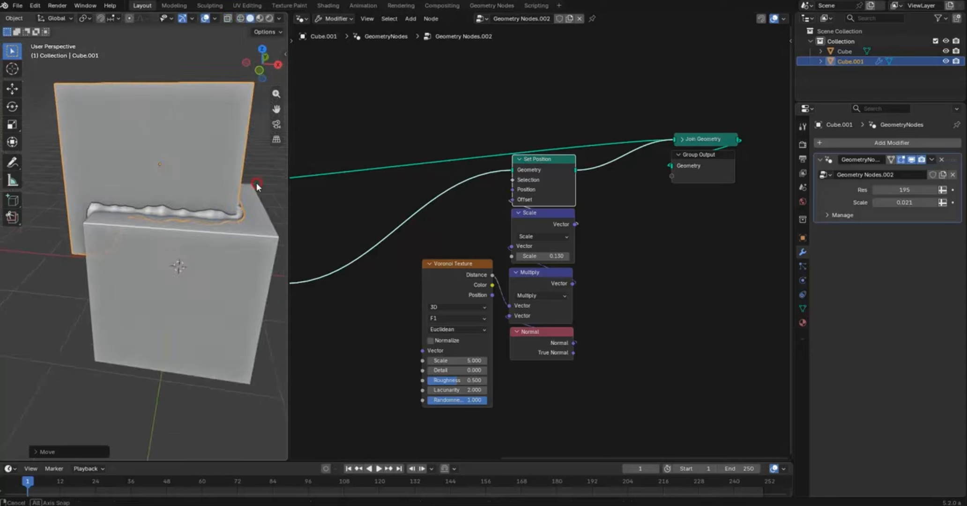
middle_click_drag(257, 186, 184, 207)
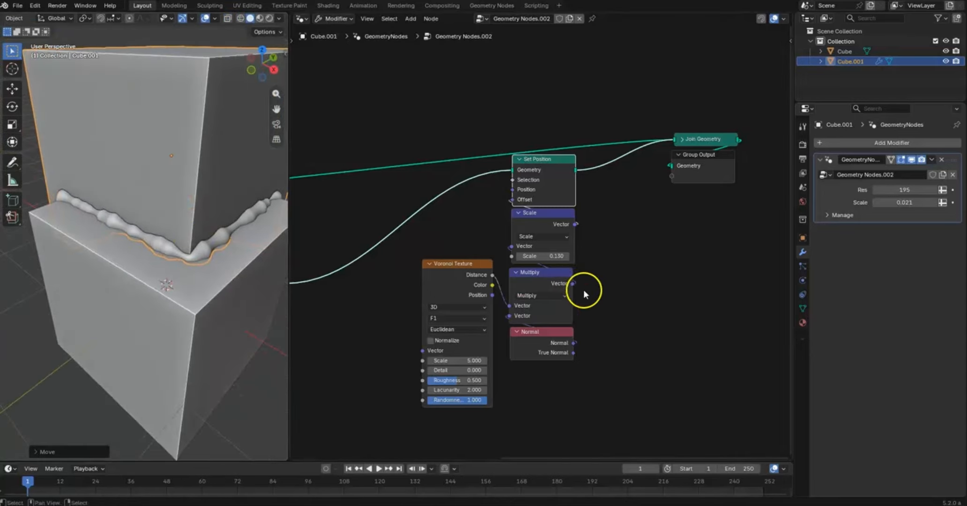
- Tune the displacement by setting the Scale node's factor to 0.090 and the Voronoi Texture's Scale to 5.980
scroll(581, 283, "up", 4)
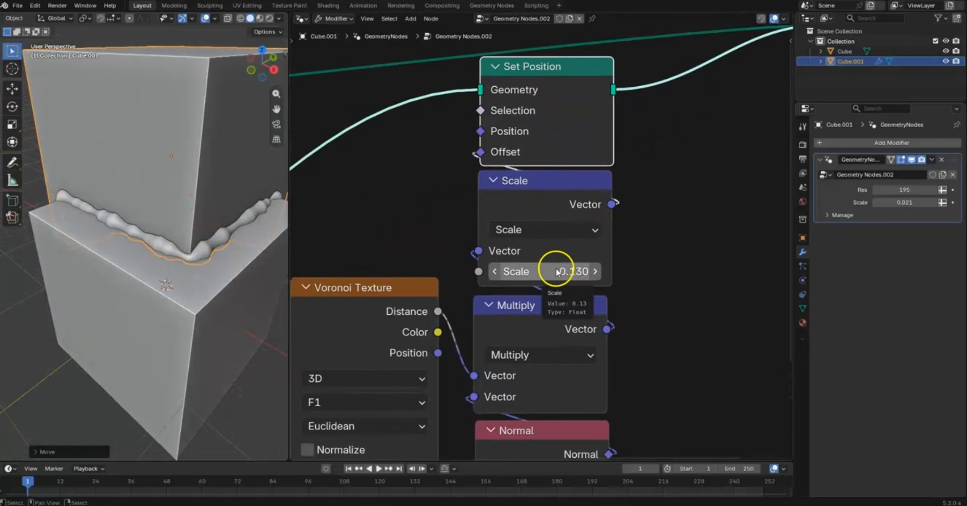
left_click_drag(557, 271, 514, 257)
middle_click_drag(514, 257, 615, 142)
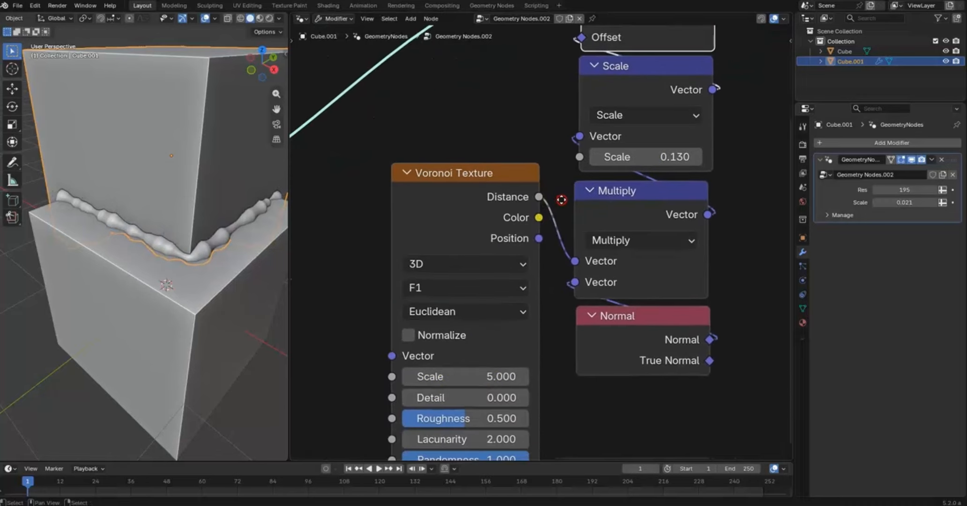
mouse_move(508, 380)
left_mouse_down()
mouse_move(581, 380)
mouse_move(460, 374)
mouse_move(517, 374)
left_mouse_up()
left_click(461, 374)
type("1.2")
key("Return")
left_click_drag(658, 365, 722, 363)
- Connect the Res group input to the Curve Circle's Resolution as well
scroll(472, 243, "down", 2)
middle_click_drag(472, 243, 368, 228)
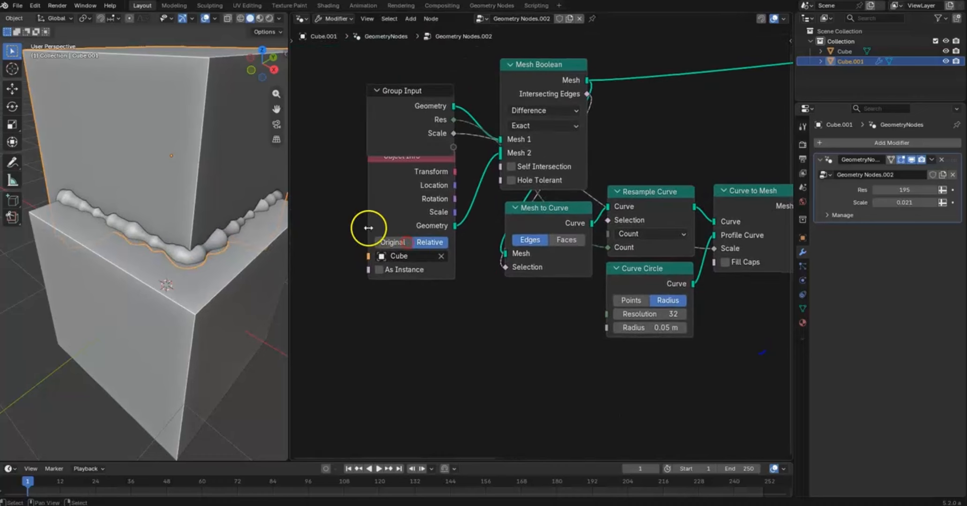
middle_click_drag(639, 235, 574, 239)
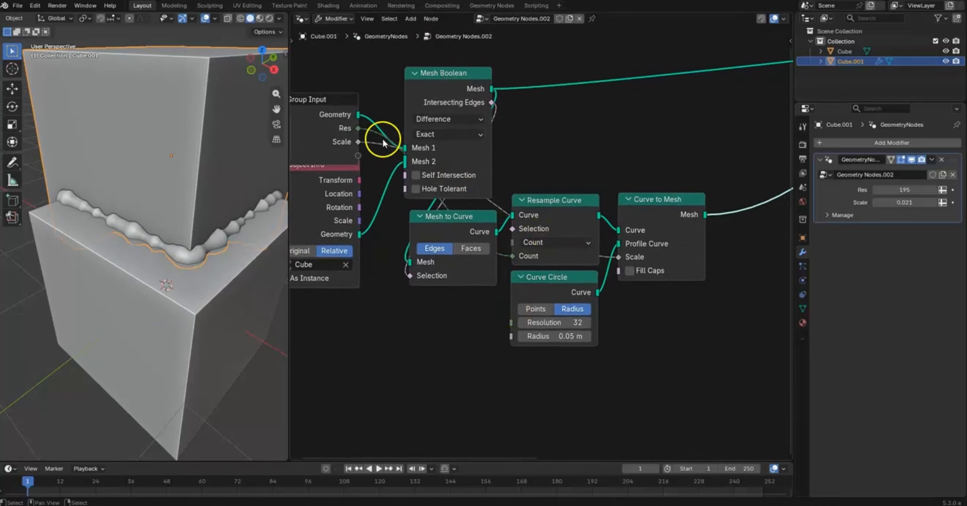
left_click_drag(358, 129, 406, 98)
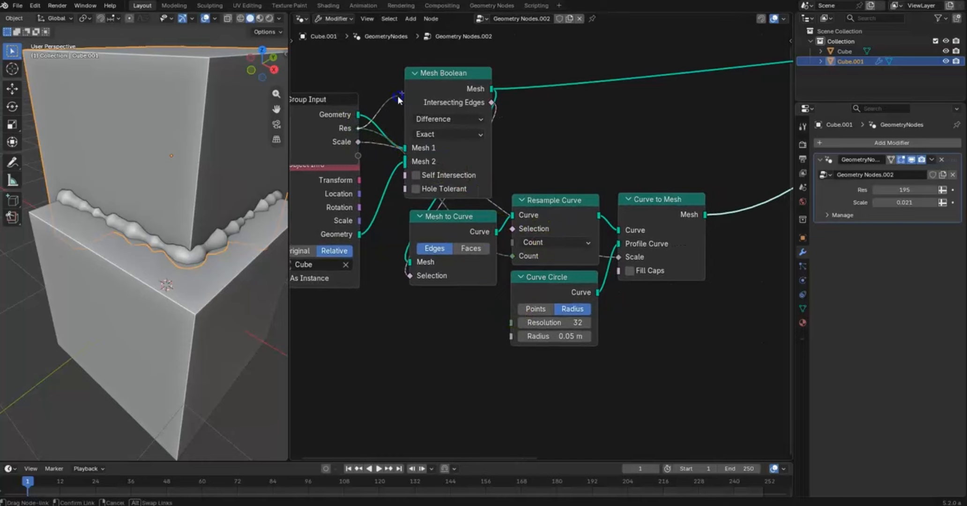
left_click_drag(332, 123, 588, 323)
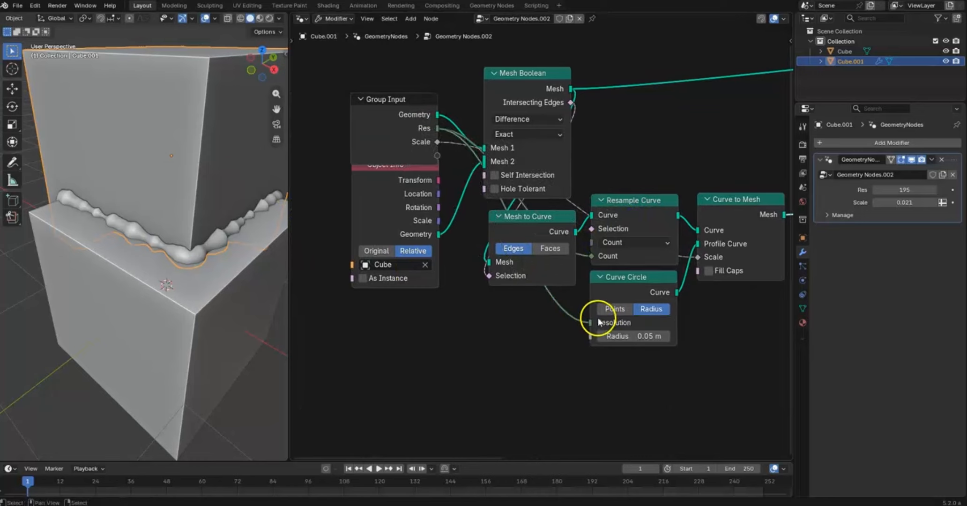
- Set the modifier's Res to 500 and its Scale to 0.744
left_click(899, 190)
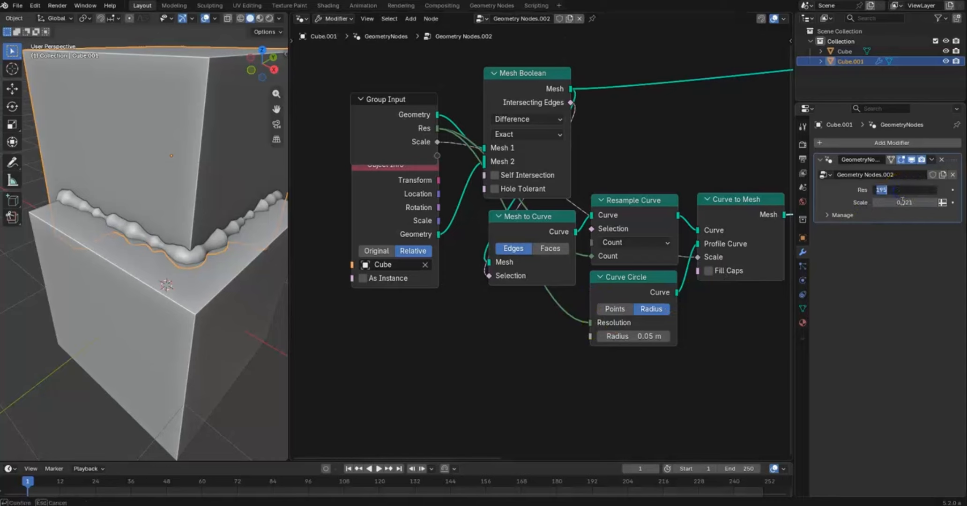
type("500")
key("Return")
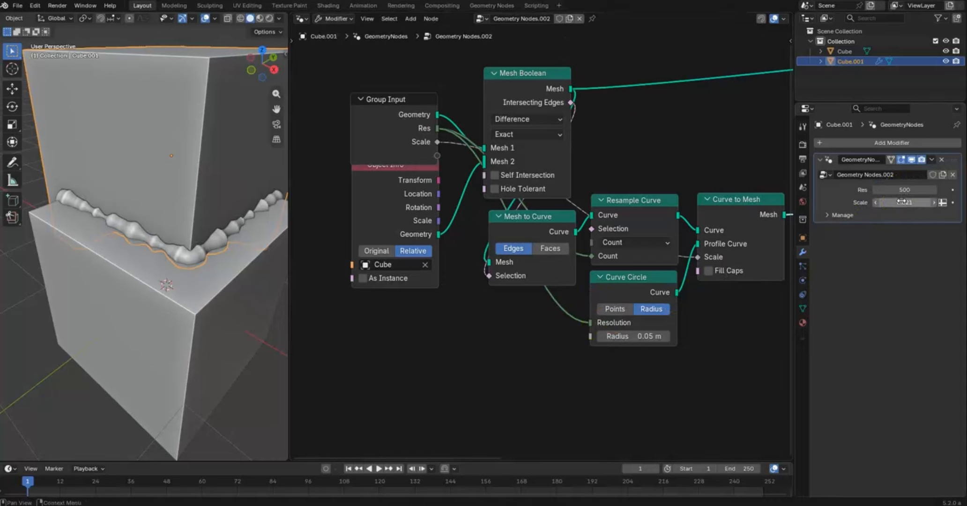
middle_click_drag(165, 226, 182, 199, "ctrl")
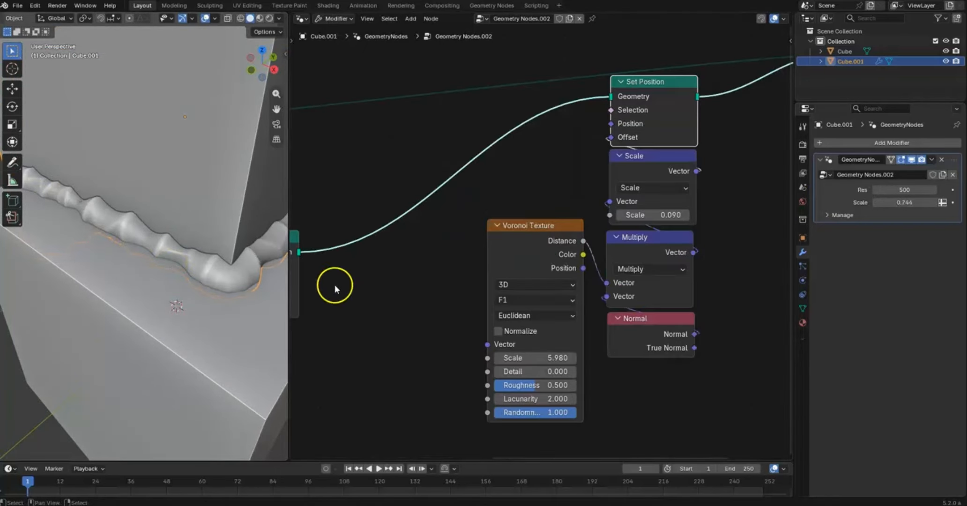
- Expose the factor of the vector Scale node below Set Position as a new group input
left_click(640, 163)
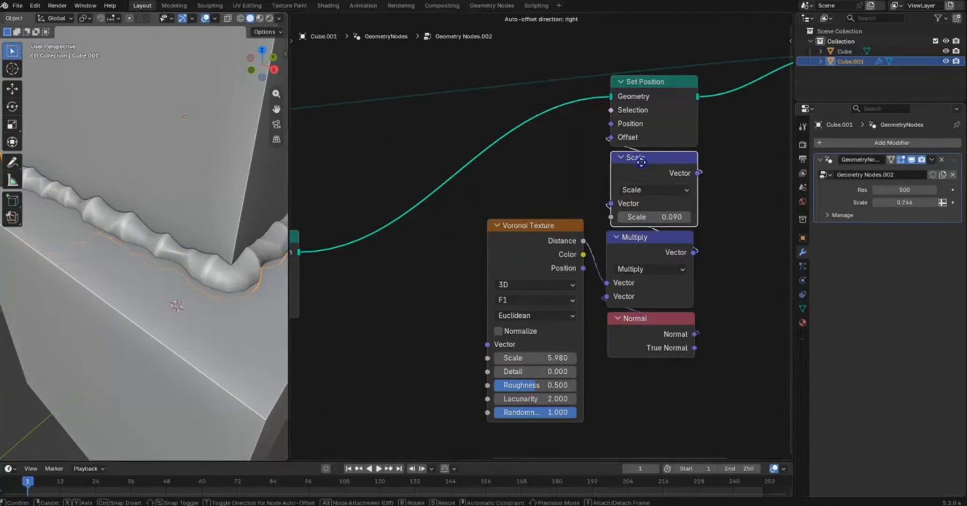
left_click_drag(611, 216, 762, 218)
left_click_drag(670, 196, 631, 189)
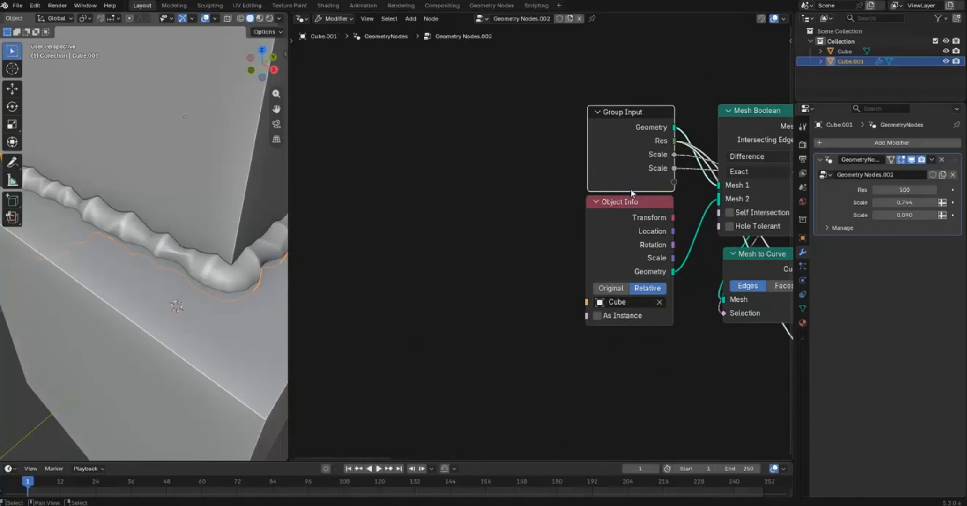
- Rename the second Scale group socket to Detail and set its modifier value to 0.051
key("n")
double_click(698, 206)
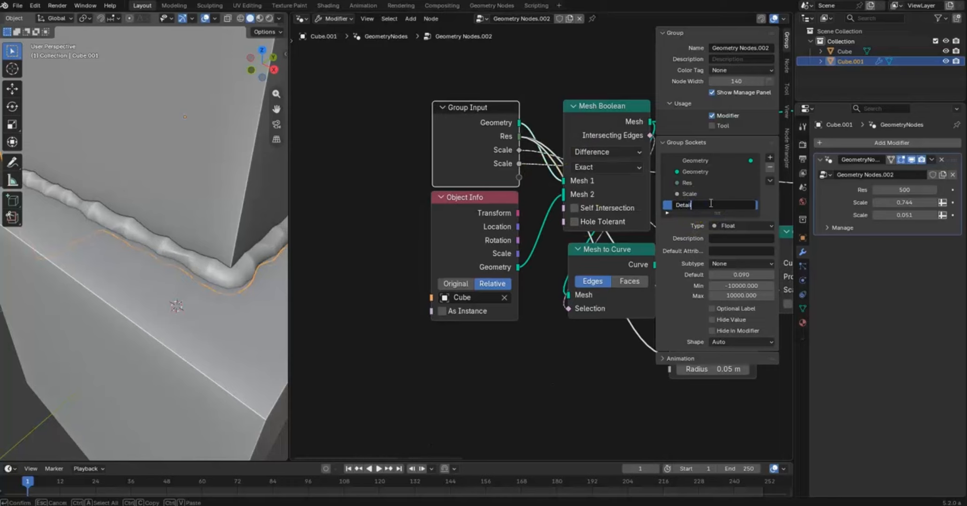
type("Detail")
key("Return")
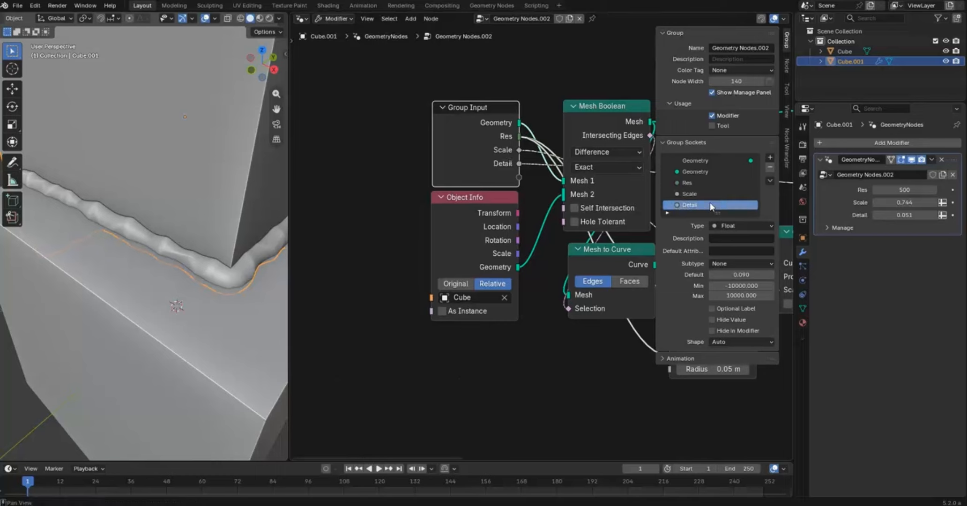
key("n")
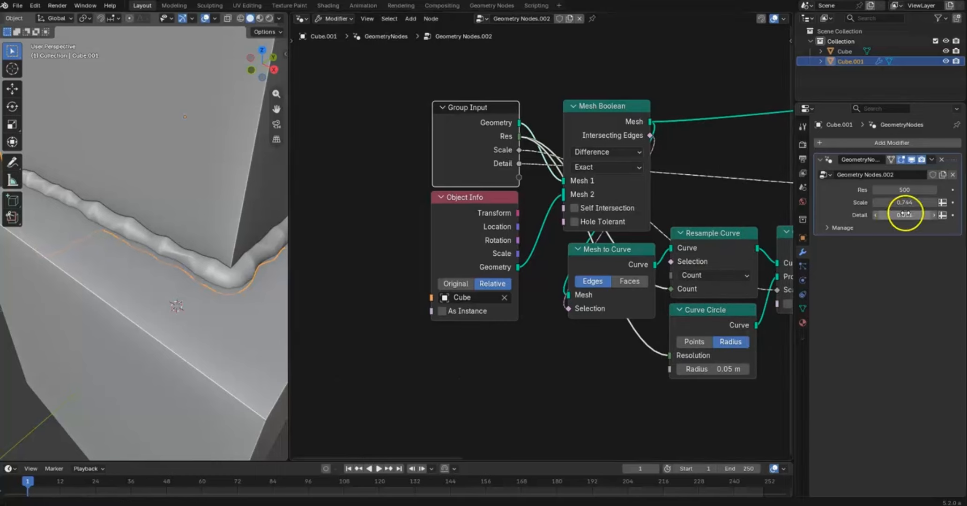
- Try other Detail and Res values on the weld, and set the modifier's Scale to 1.645
left_click_drag(903, 215, 163, 219)
key("Escape")
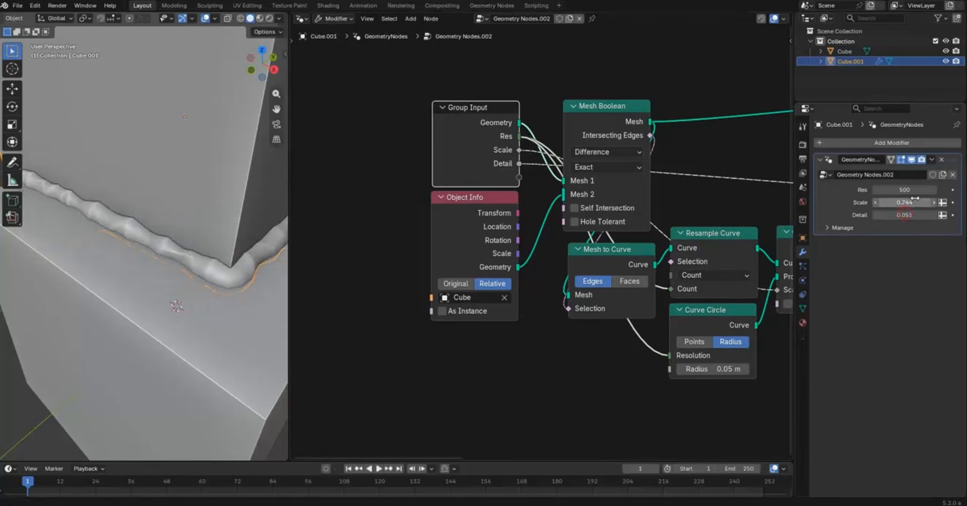
left_click_drag(914, 201, 590, 381)
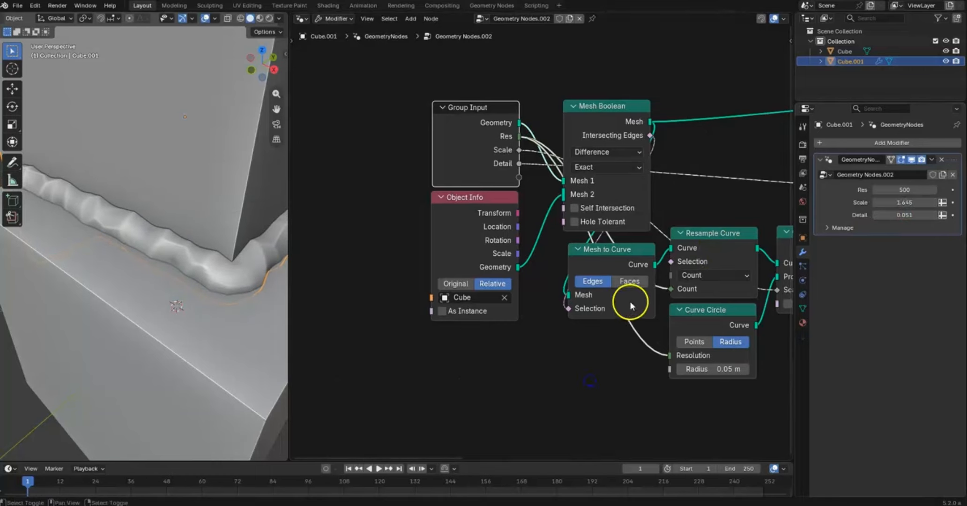
left_click_drag(890, 190, 641, 97)
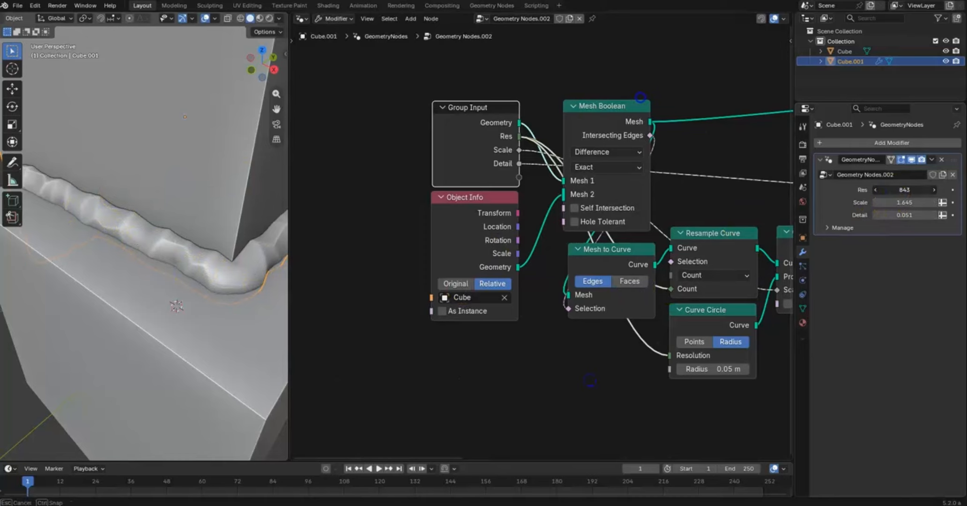
right_click(891, 191)
middle_click_drag(255, 211, 231, 199)
- Move the Group Output and Join Geometry nodes further along to make room after the Set Position node
middle_click_drag(749, 188, 743, 322)
left_click_drag(457, 201, 743, 189)
left_click_drag(491, 184, 610, 170)
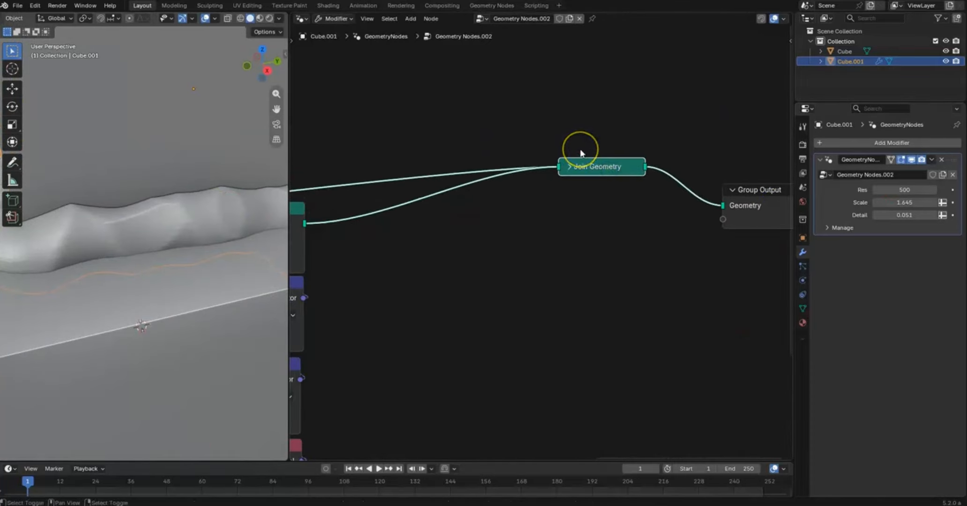
- Insert a Smooth Geometry node on the link between the Set Position and Join Geometry nodes
key("shift+a")
type("smooth")
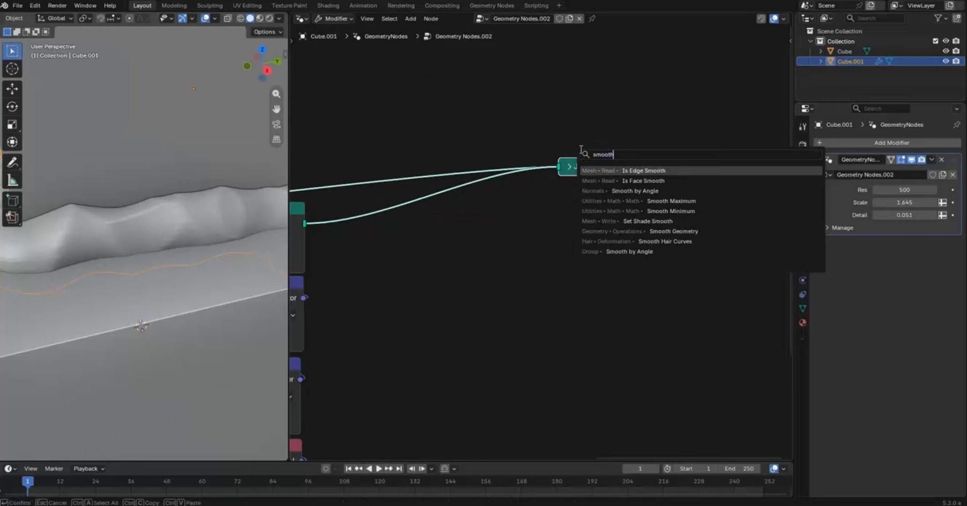
type(" geo")
key("Return")
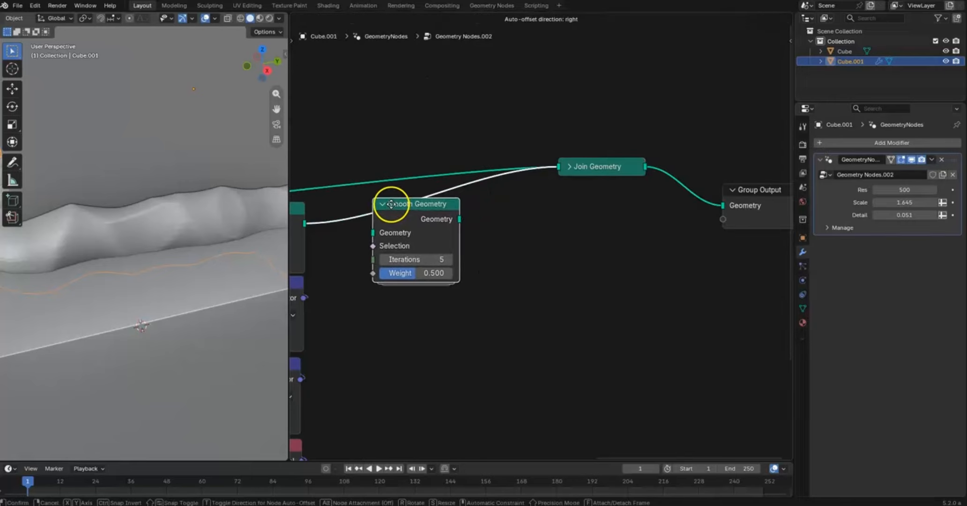
left_click(391, 205)
- Set the Smooth Geometry node's Iterations to 25
middle_click_drag(140, 217, 113, 224)
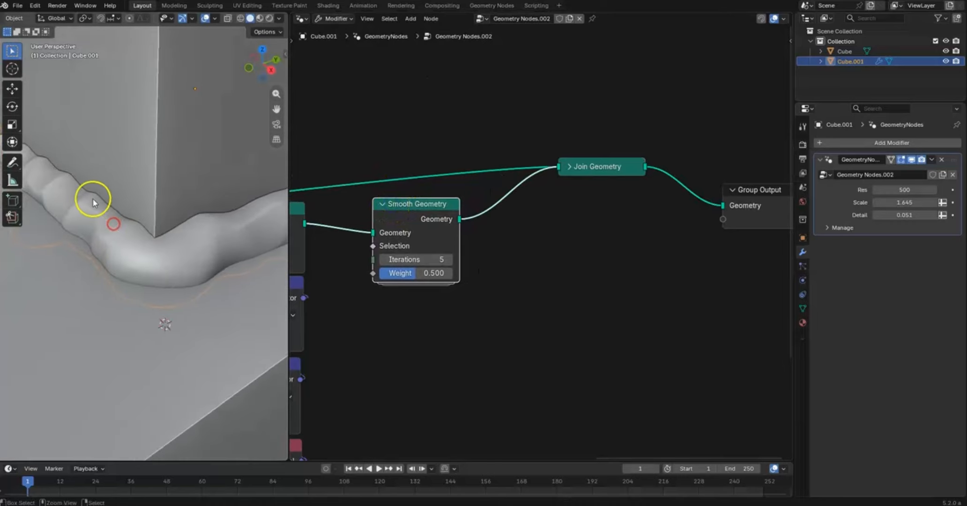
left_click(408, 261)
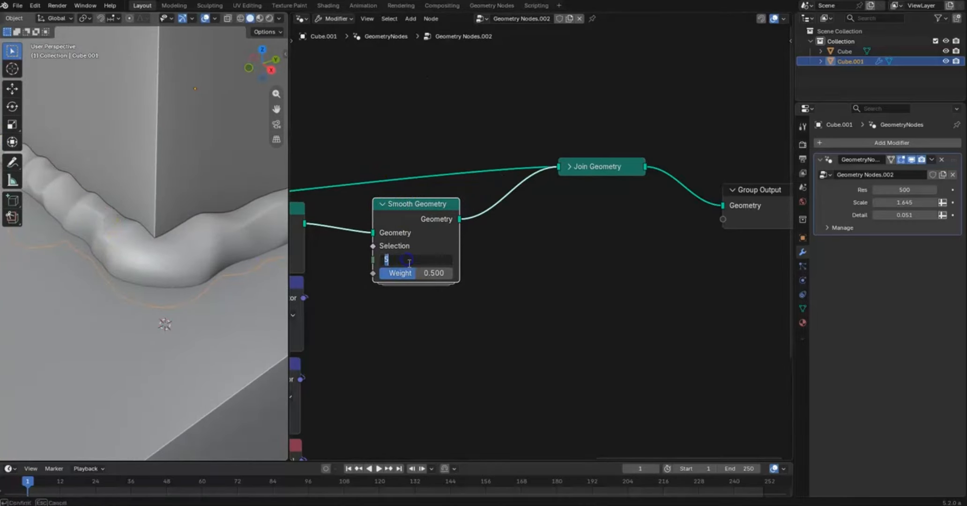
type("25")
key("Return")
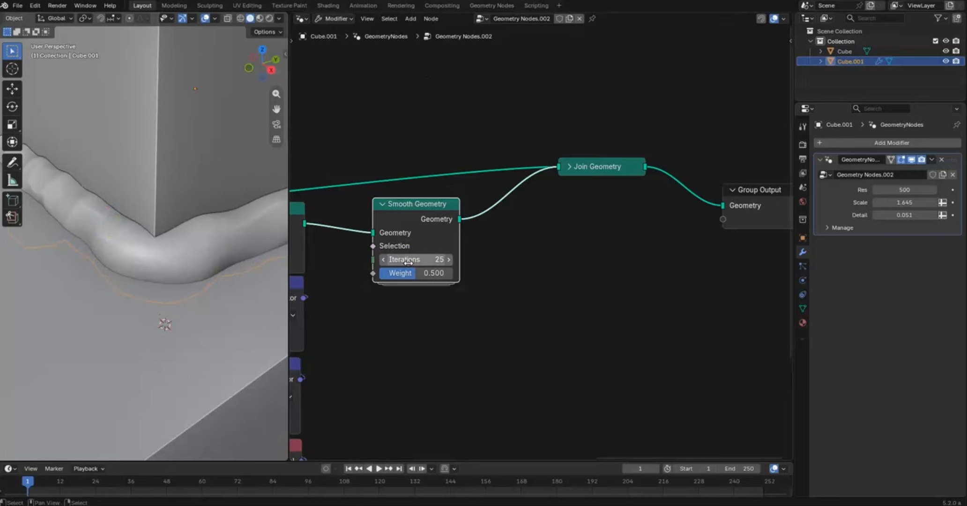
- Mute and unmute the Smooth Geometry node to compare the weld with and without smoothing
middle_click_drag(110, 214, 205, 210)
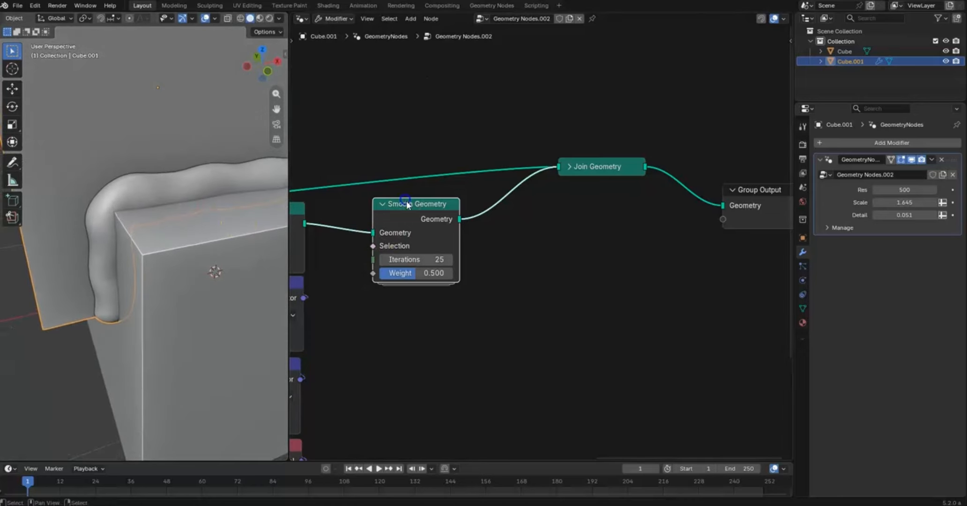
key("m")
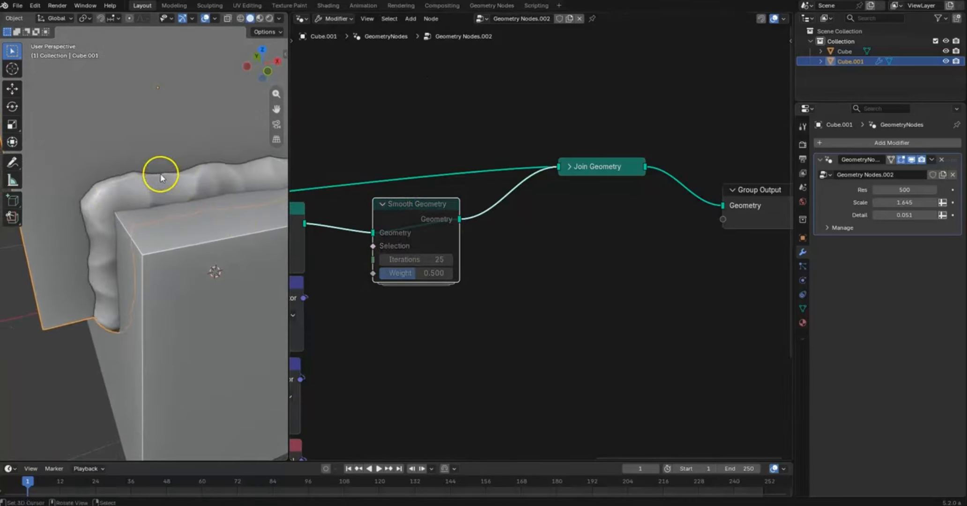
scroll(163, 214, "up", 4)
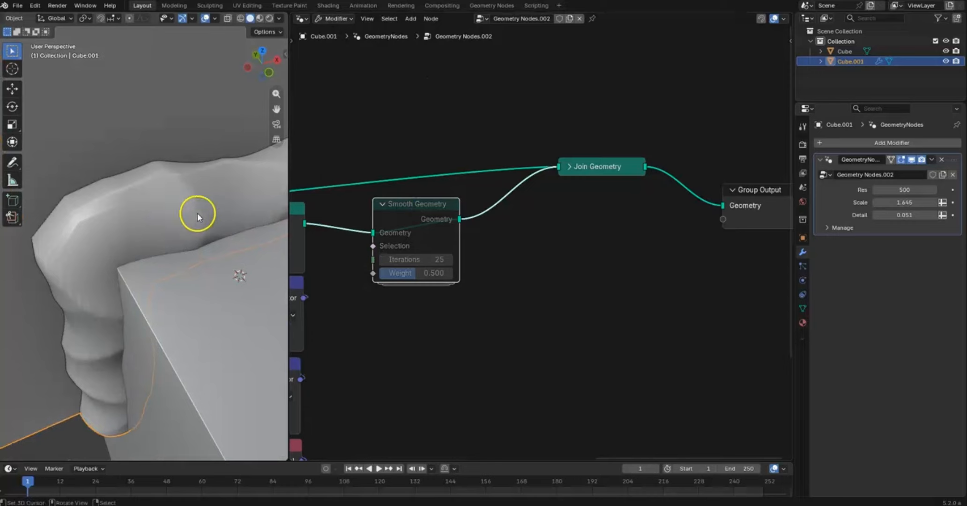
scroll(188, 190, "down", 4)
left_click_drag(414, 213, 420, 214)
key("m")
middle_click_drag(213, 196, 121, 176)
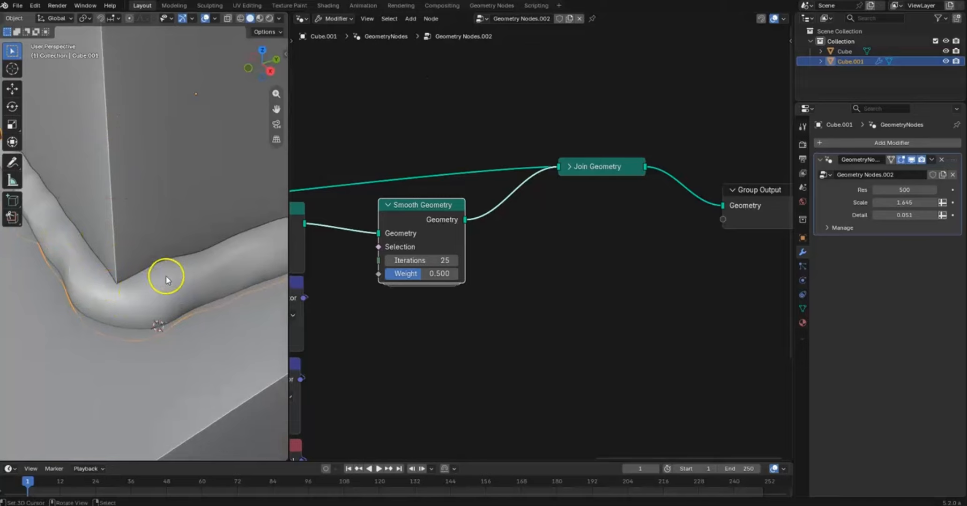
- Display the scene in wireframe and move Cube.001 to a new overlap with the other cube
mouse_move(241, 242)
middle_mouse_down()
mouse_move(154, 235)
mouse_move(164, 275)
mouse_move(177, 259)
mouse_move(205, 266)
mouse_move(212, 257)
middle_mouse_up()
scroll(175, 239, "down", 4)
key("shift+z")
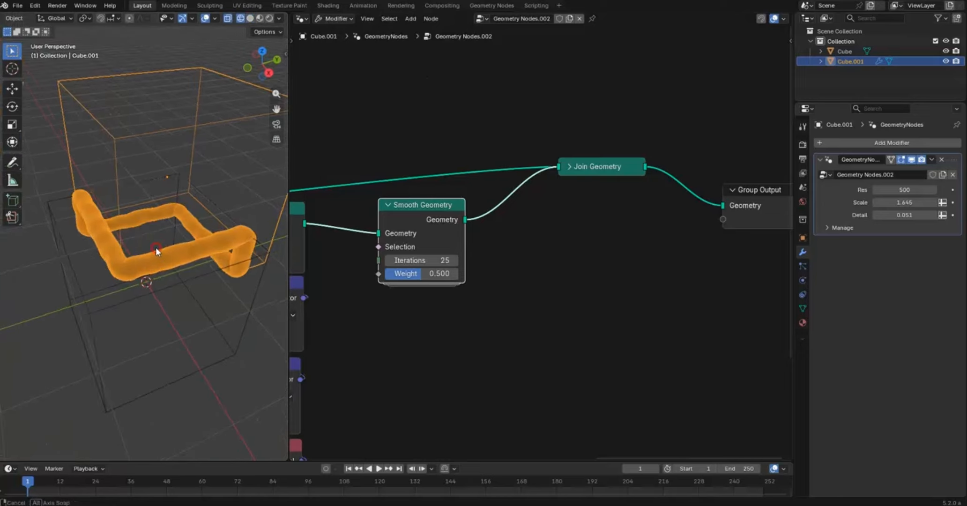
key("g")
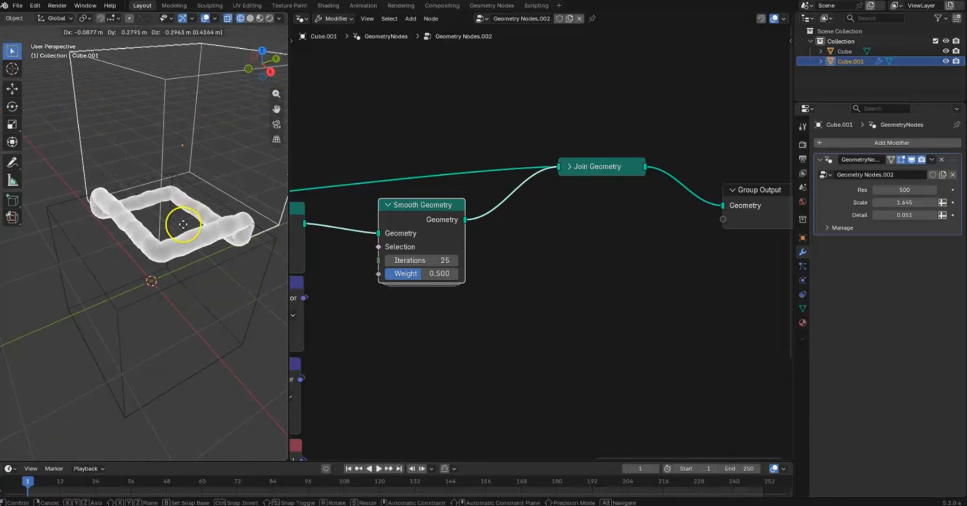
middle_click_drag(157, 240, 210, 230)
key("g")
left_click(185, 224)
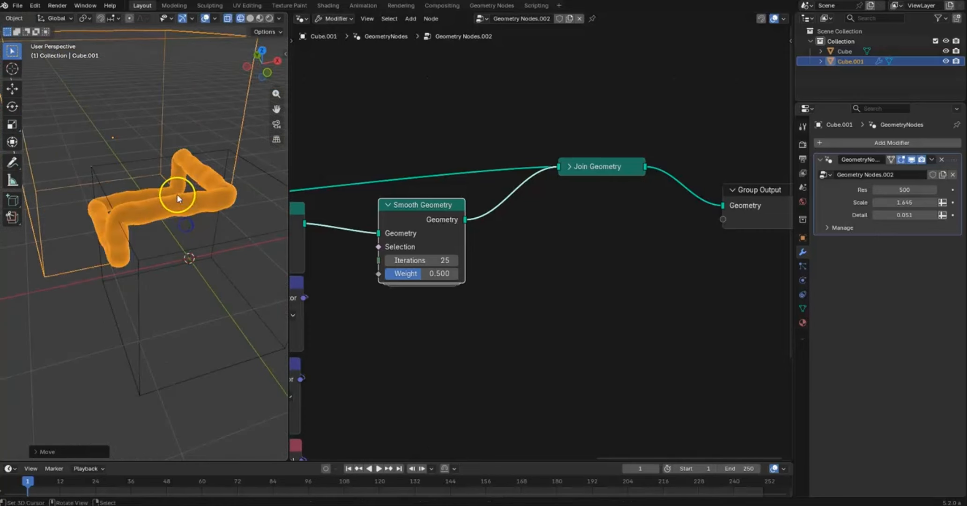
- Move the Group Input node away from the Object Info node to leave room for its links
scroll(370, 182, "down", 3)
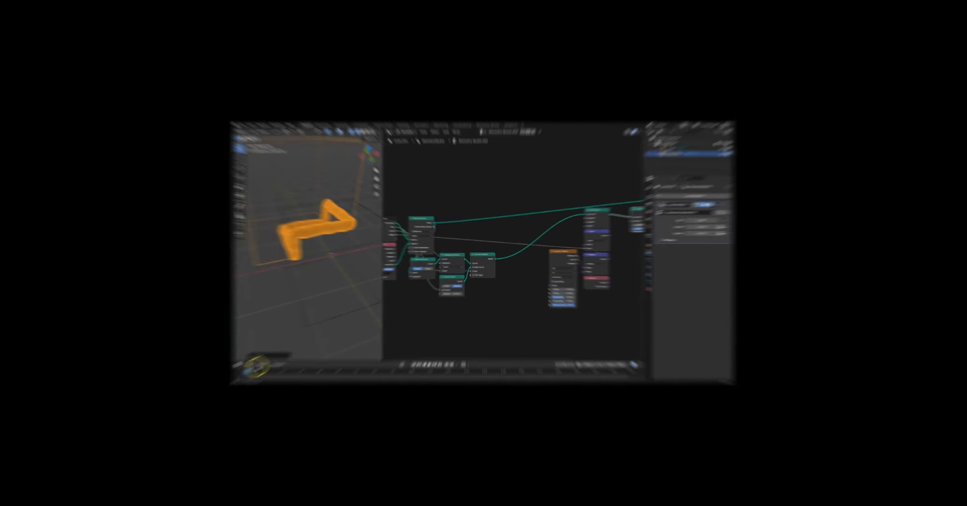
left_click(429, 335)
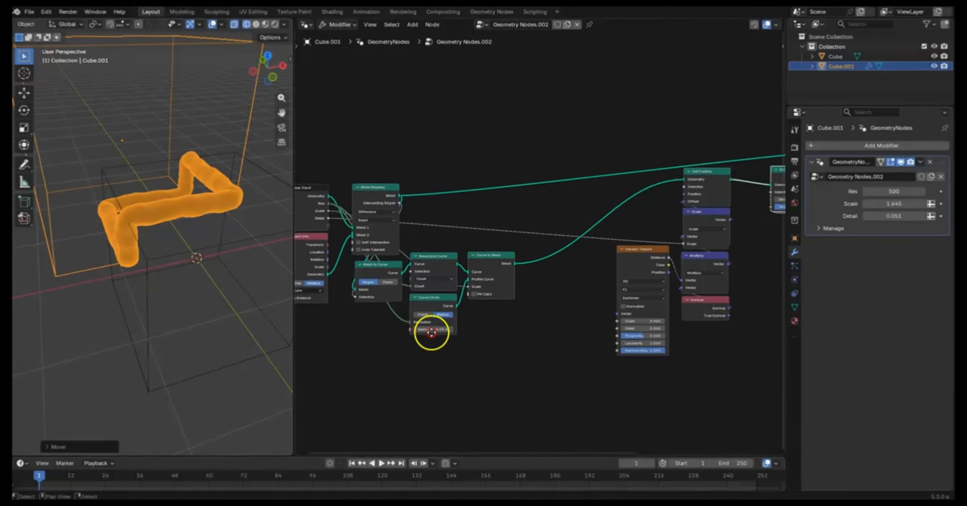
left_click_drag(614, 355, 305, 221)
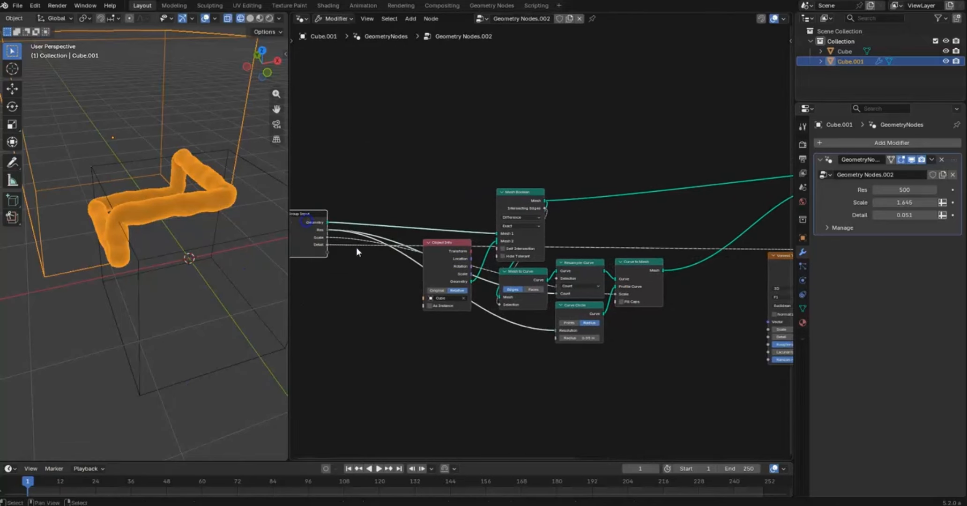
- Add reroutes to the Res, Scale and Detail links from Group Input and spread them out below the Object Info node
right_click_drag(384, 230, 378, 258, "shift")
left_click_drag(378, 256, 372, 341)
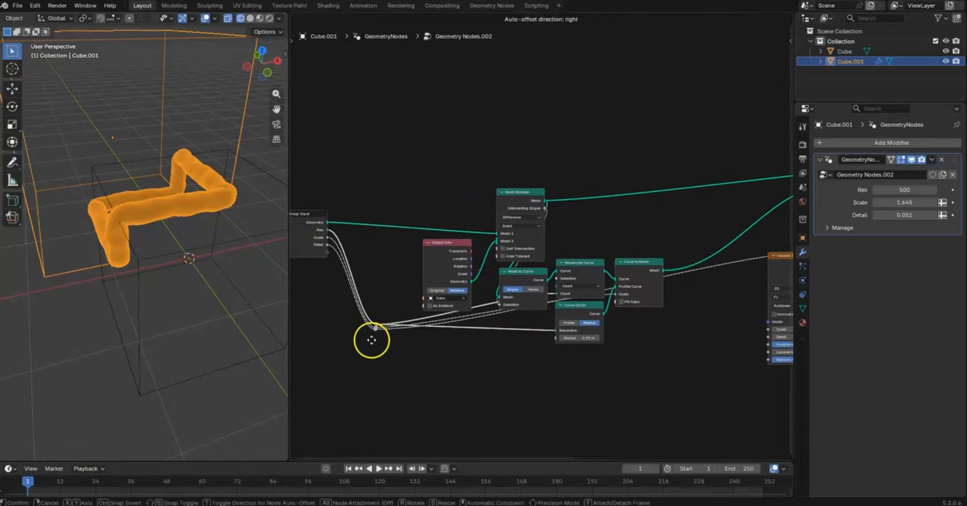
left_click(368, 352)
key("s")
left_click(389, 312)
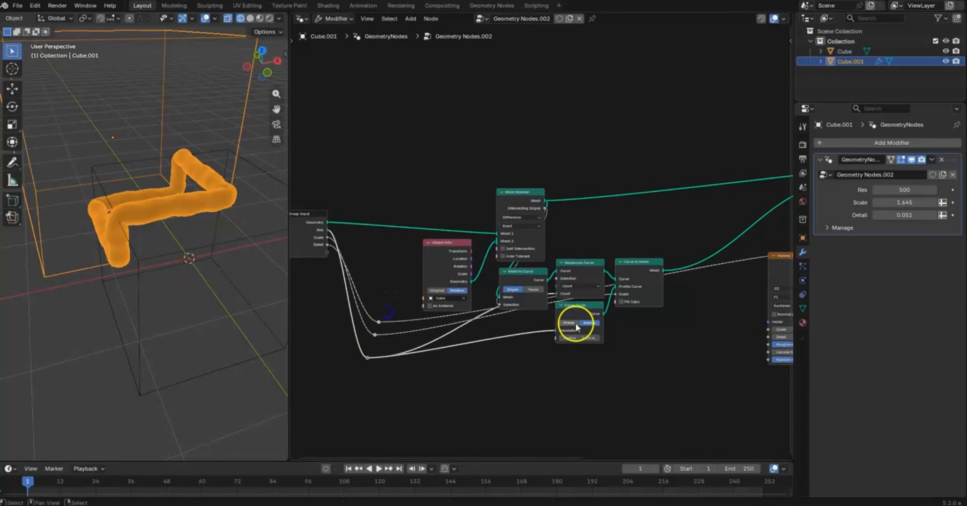
- Put the nodes from Object Info through Curve to Mesh in a frame labelled Curve
left_click_drag(673, 356, 420, 180)
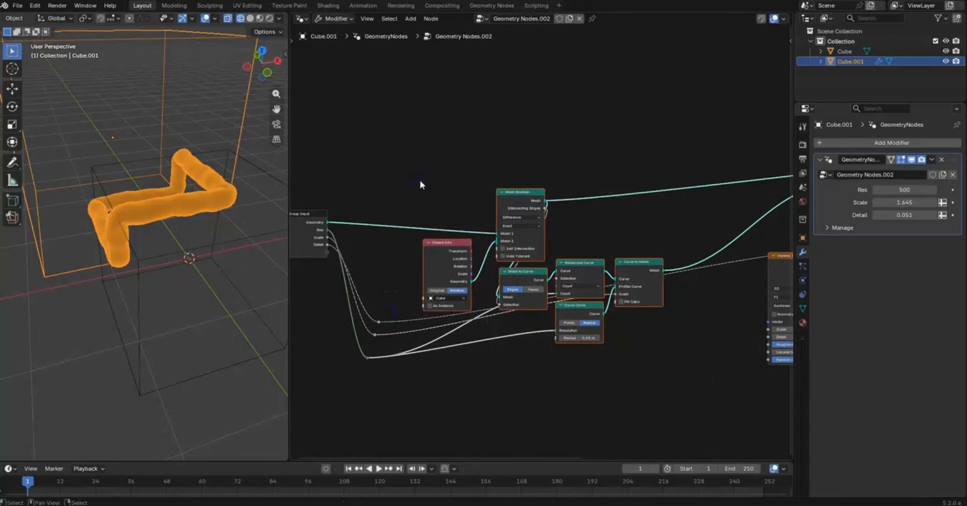
key("ctrl+j")
key("F2")
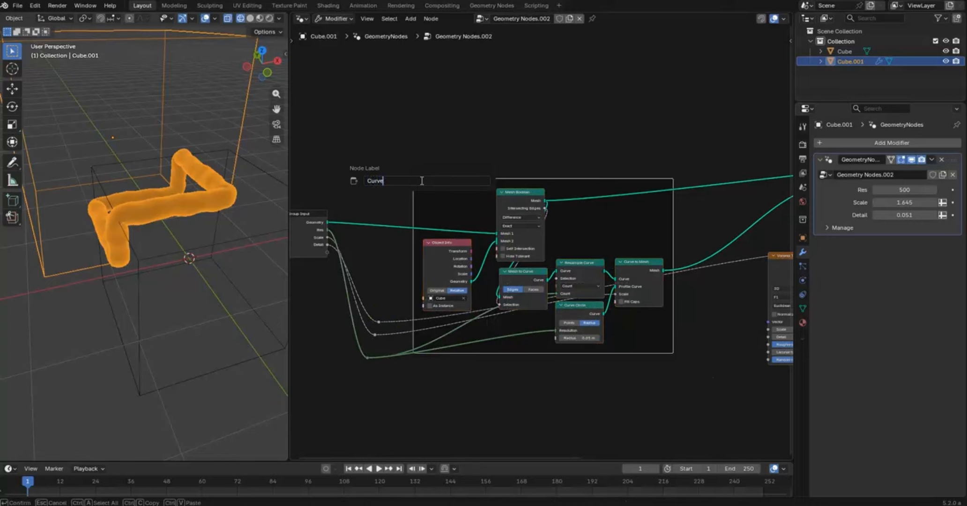
key("Return")
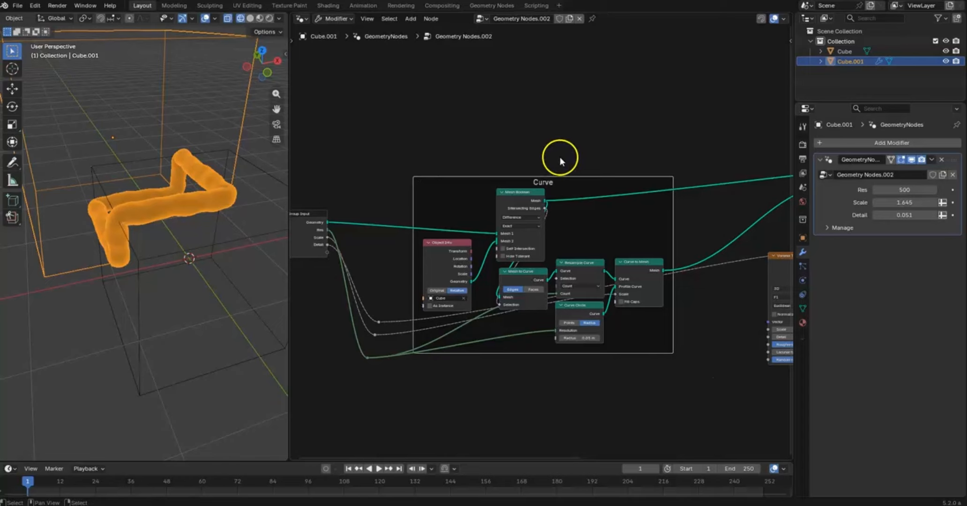
- Give the Curve frame a green colour with a larger label, and move it higher in the node tree
key("n")
left_click(781, 67)
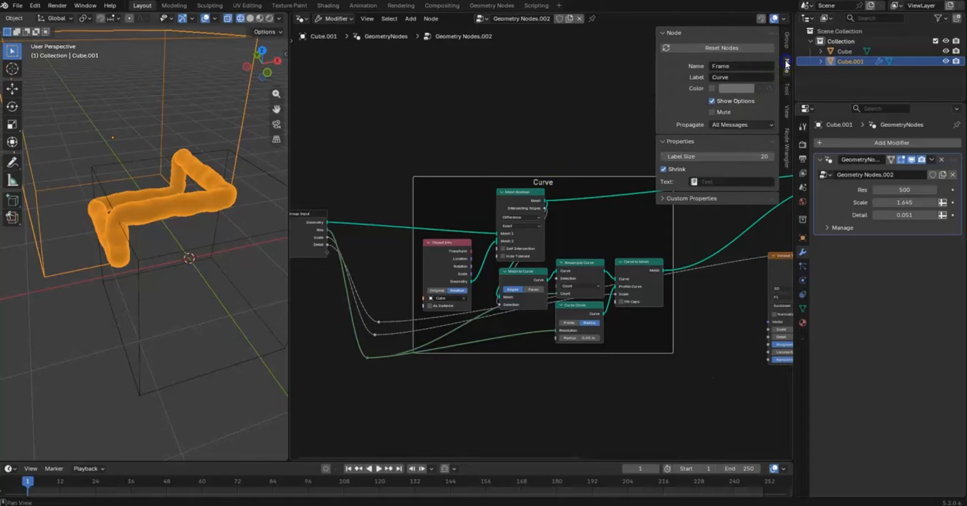
left_click(712, 88)
left_click(726, 89)
mouse_move(749, 126)
left_mouse_down()
mouse_move(759, 133)
mouse_move(749, 123)
left_mouse_up()
left_click_drag(688, 157, 781, 159)
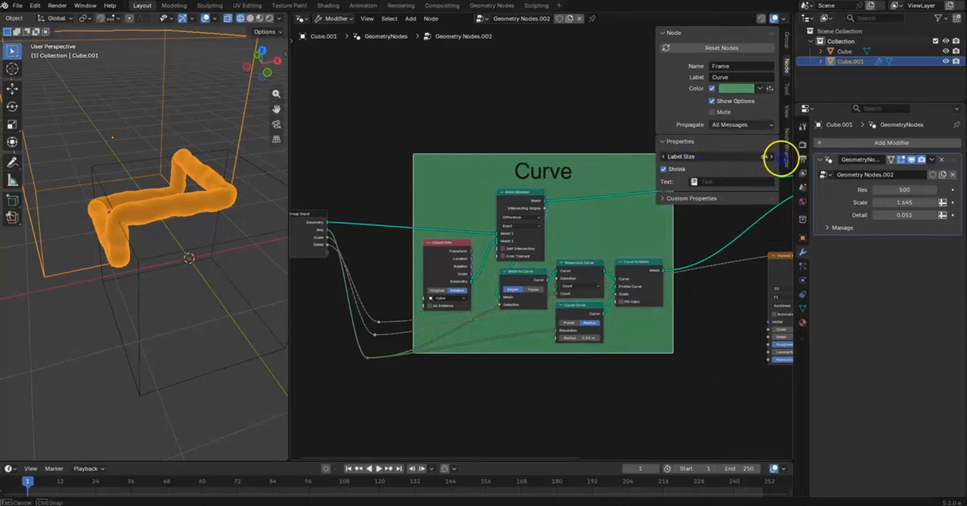
key("n")
key("g")
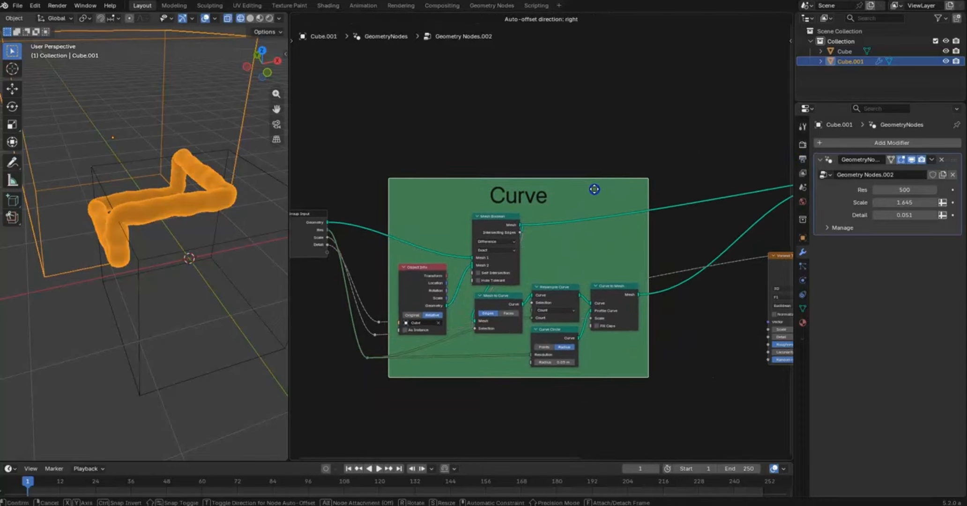
left_click(583, 82)
- Lower the Set Position, Scale, Multiply, Normal and Voronoi Texture nodes and put them in a frame labelled Position
middle_click_drag(757, 198, 564, 206)
left_click_drag(696, 353, 572, 184)
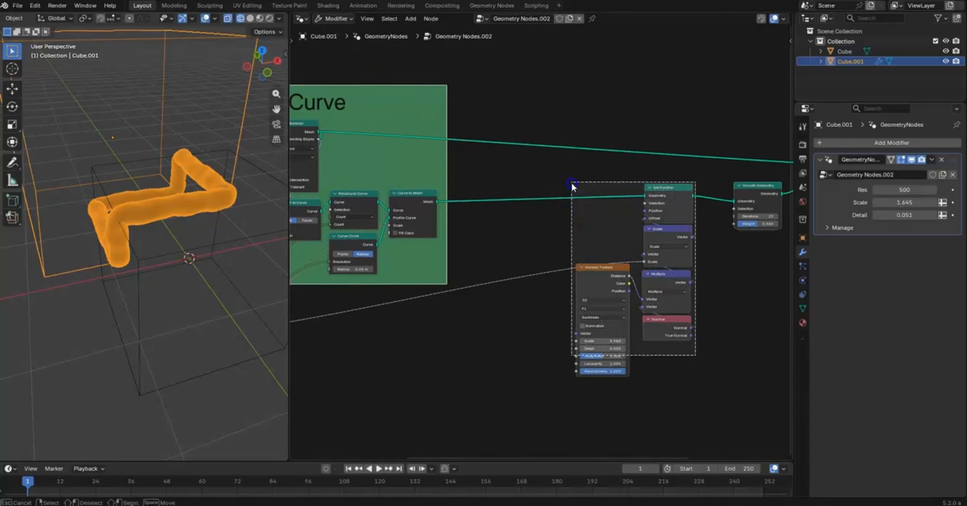
key("g")
left_click(568, 228)
key("ctrl+j")
key("F2")
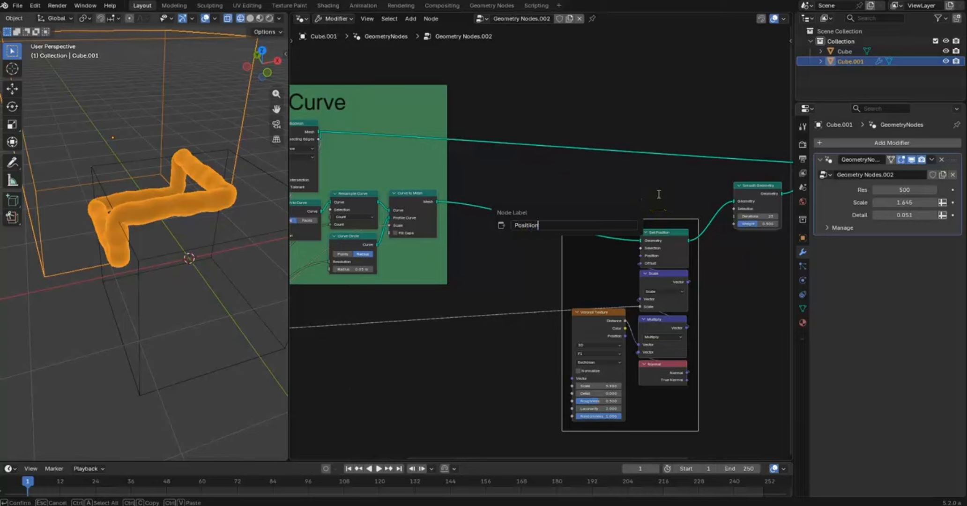
type("Positiion")
key("Return")
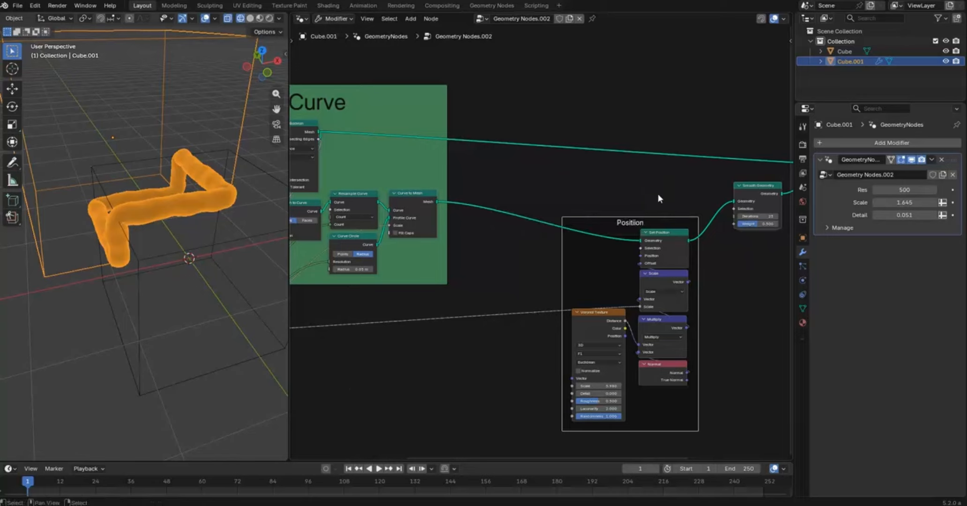
- Colour the Position frame with the blue sampled from the Scale node's header and enlarge its label
left_click(840, 171)
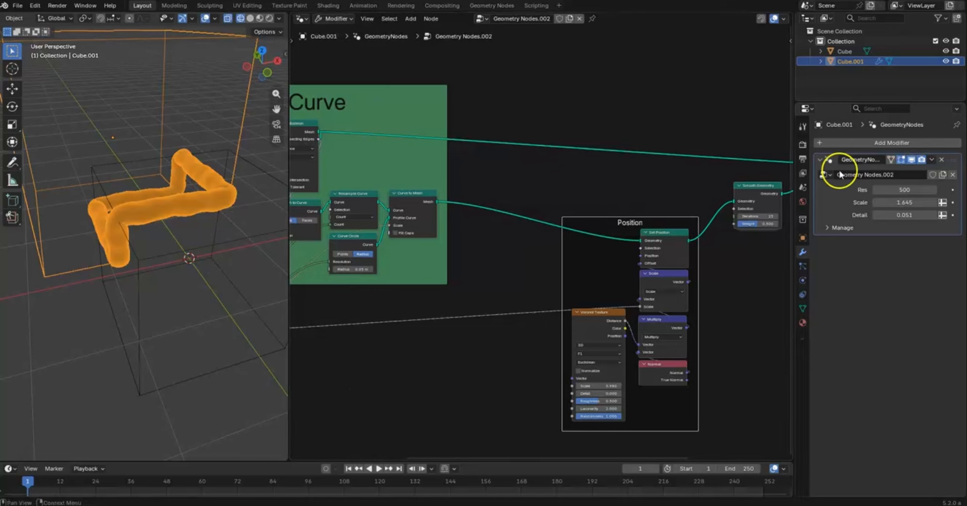
scroll(677, 170, "down", 1)
middle_click_drag(677, 170, 666, 180)
key("n")
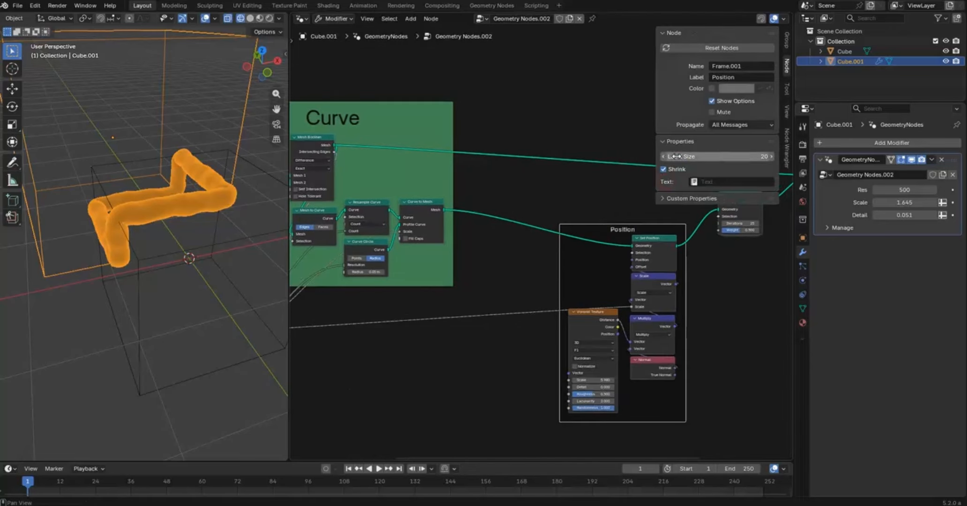
left_click(711, 88)
left_click(736, 88)
left_click_drag(755, 137, 797, 126)
left_click(810, 234)
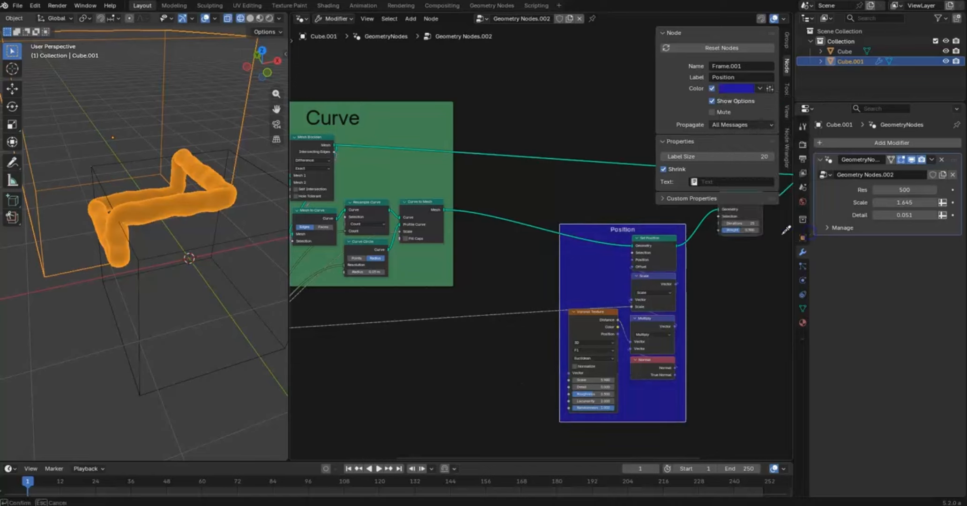
left_click(663, 276)
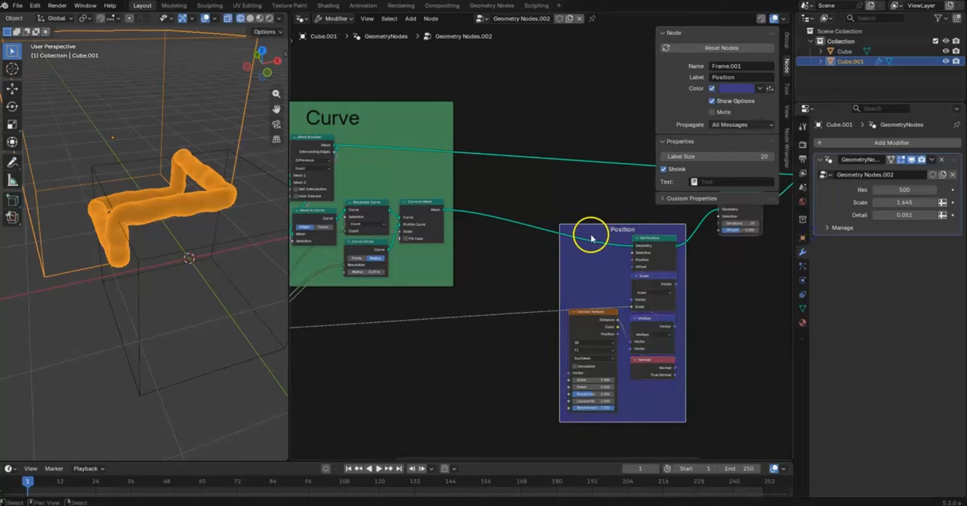
left_click_drag(715, 157, 759, 157)
key("n")
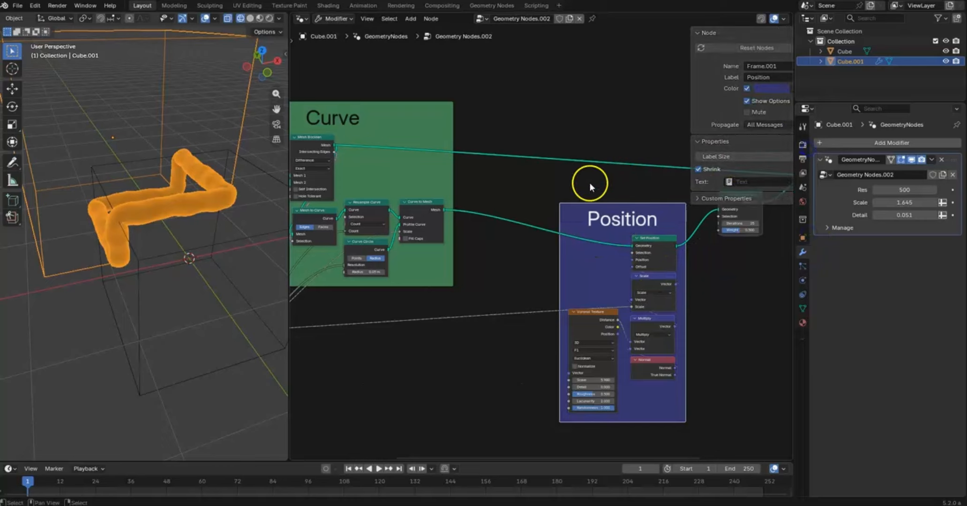
- Move the Smooth Geometry node further along and place the Position frame lower, clear of the mesh links
left_click_drag(584, 207, 534, 238)
middle_click_drag(643, 192, 454, 190)
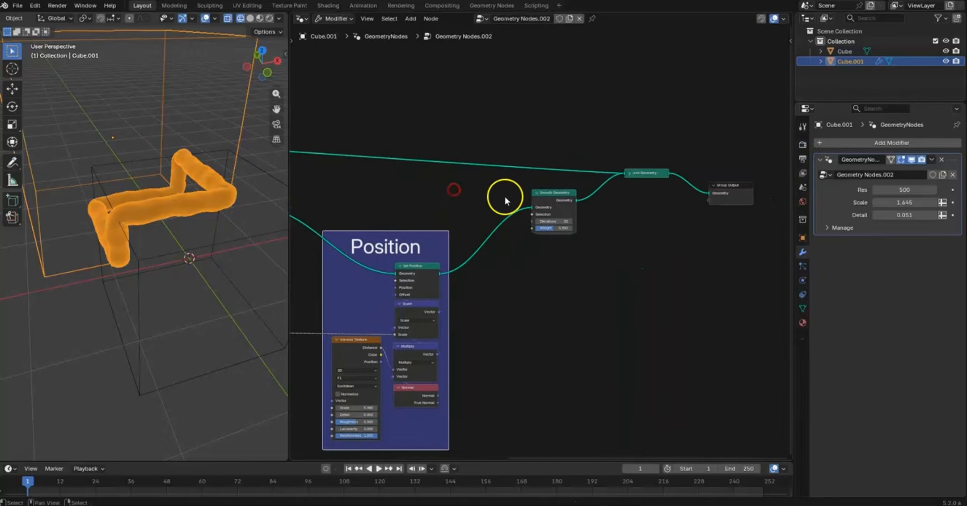
left_click_drag(548, 195, 597, 200)
left_click(408, 234)
left_click_drag(408, 234, 514, 298)
- Insert reroutes on the two mesh links leaving the Curve frame and label the Curve to Mesh one Curve
middle_click_drag(409, 236, 647, 217)
middle_click_drag(598, 110, 540, 120)
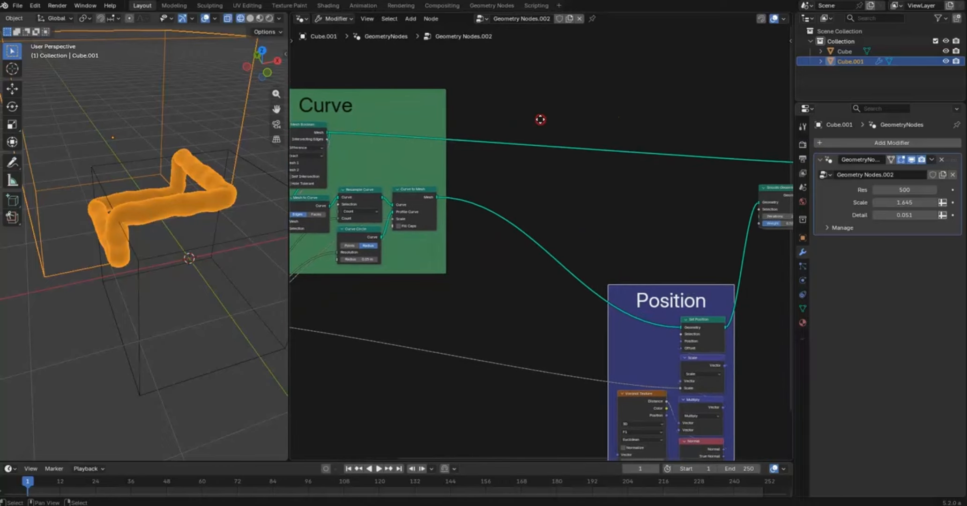
right_click_drag(508, 126, 478, 217, "shift")
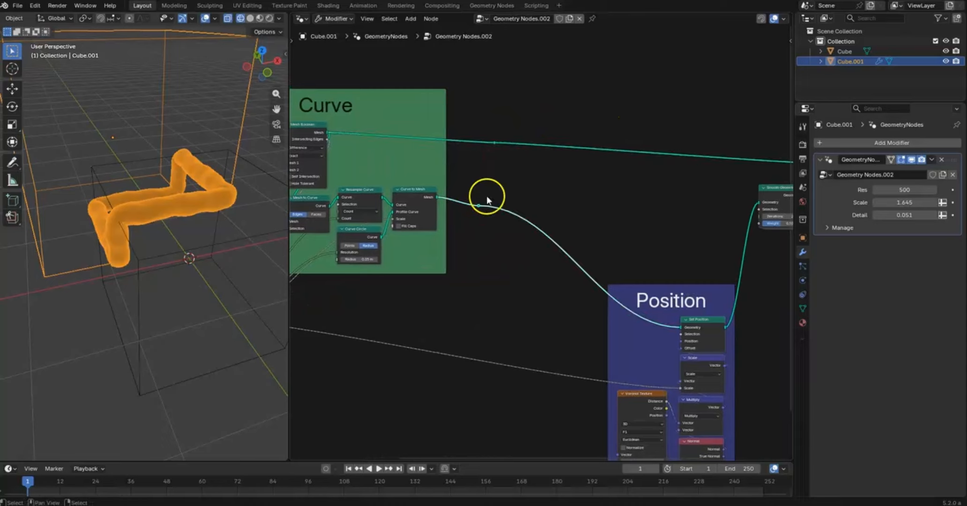
mouse_move(485, 199)
left_mouse_down()
mouse_move(519, 210)
mouse_move(485, 203)
left_mouse_up()
key("F2")
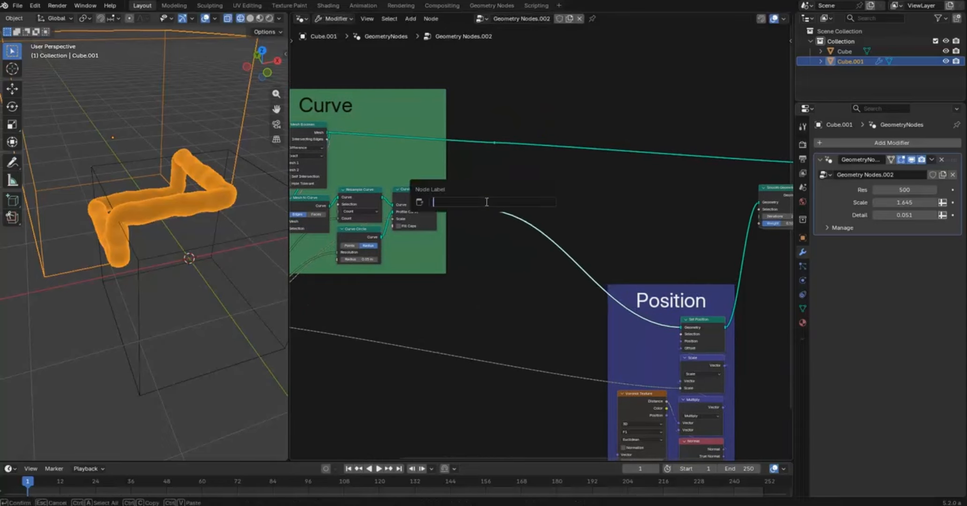
left_click(509, 195)
type("Curvew")
key("Return")
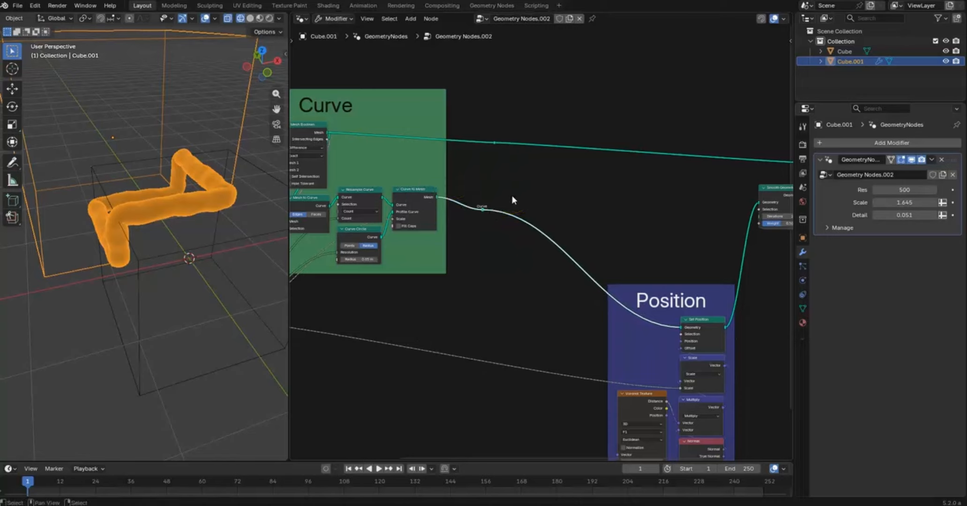
- Relabel the reroute on the Curve to Mesh link as Geo
left_click(480, 132)
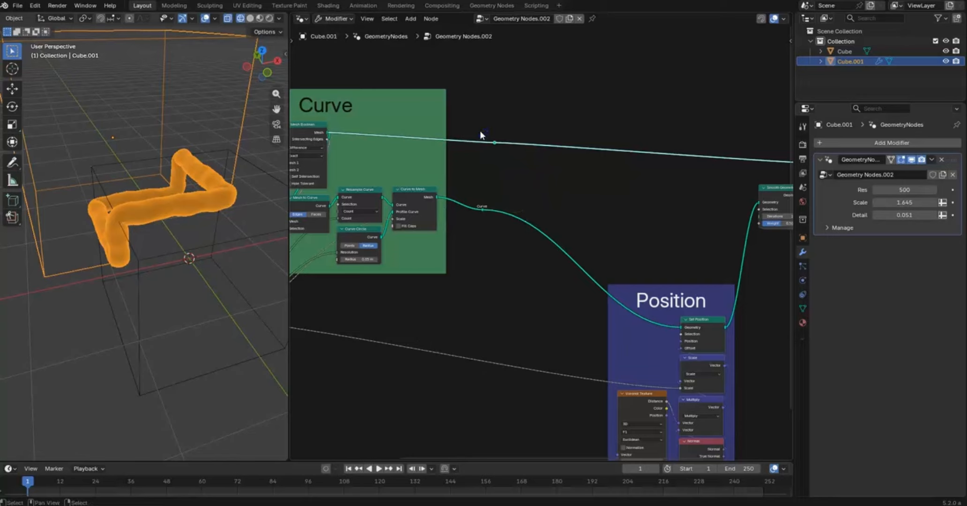
key("F2")
type("G")
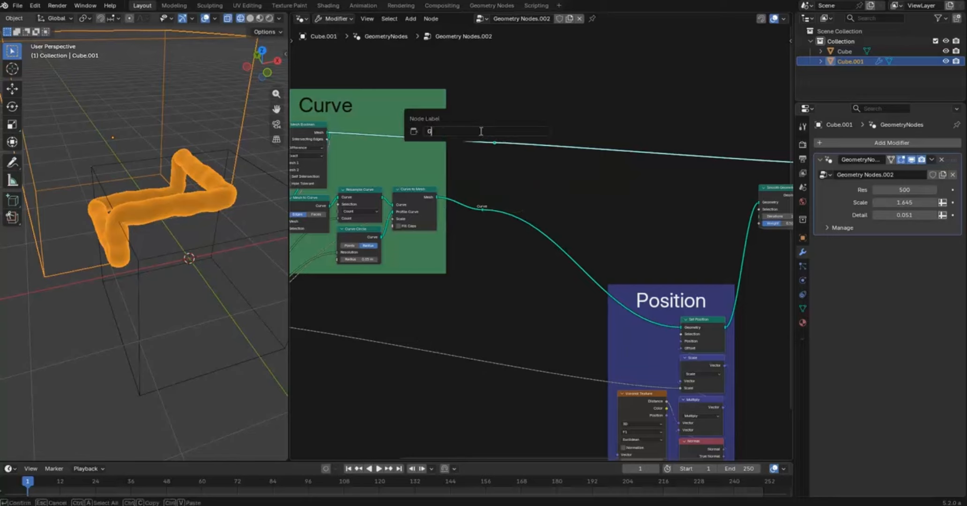
type("eo")
key("Return")
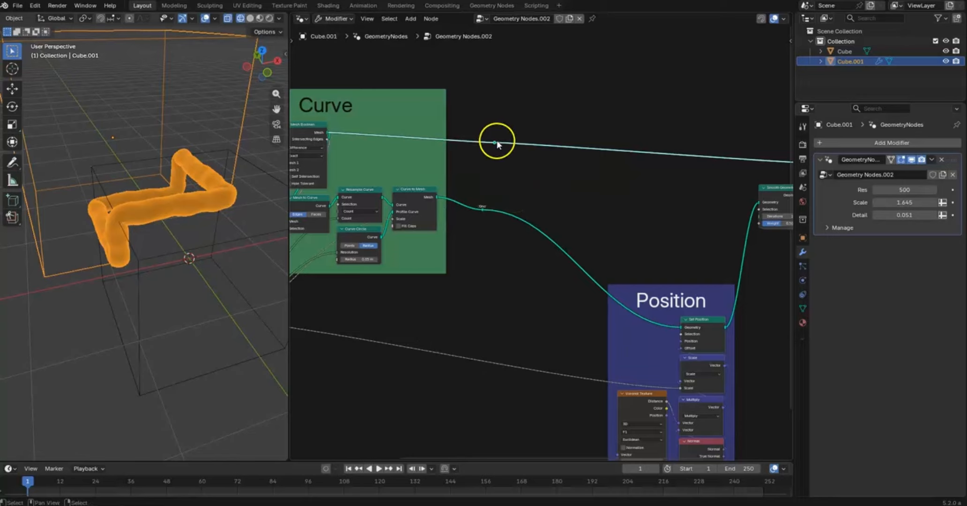
- Label the reroute on the Mesh Boolean link Geo as well
key("F2")
left_click(507, 147)
left_click_drag(496, 144, 485, 134)
left_click(523, 98)
key("F2")
key("Return")
left_click(496, 140)
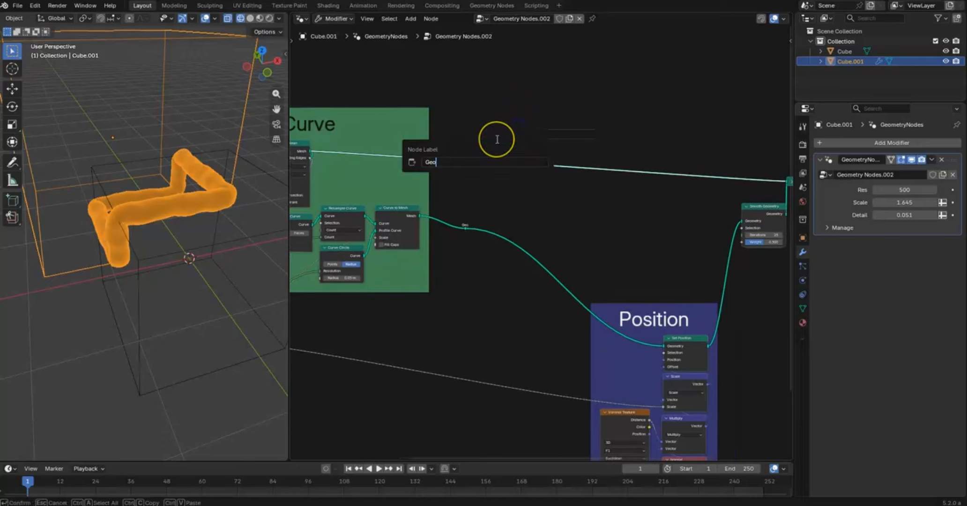
key("Return")
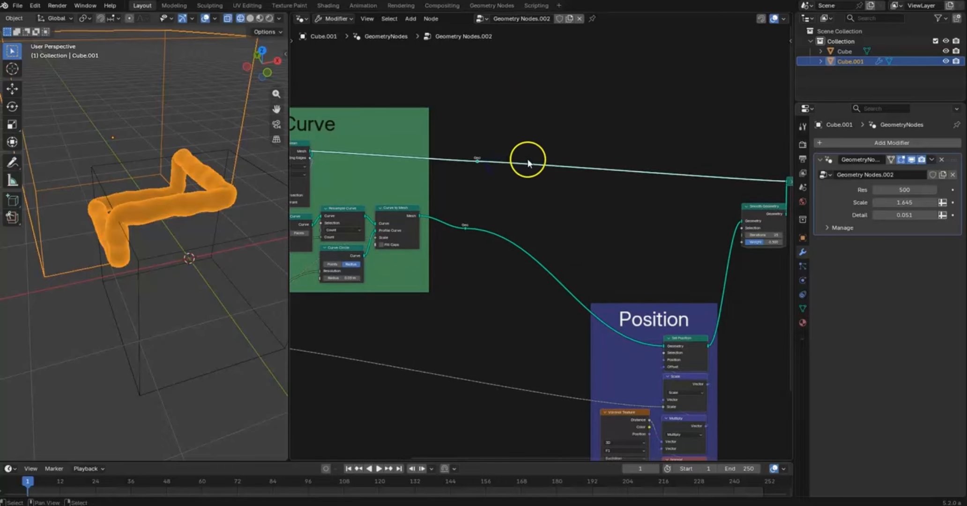
- Add a Capture Attribute node on the Mesh Boolean link, just after its Geo reroute
middle_click_drag(528, 157, 489, 143)
scroll(495, 142, "up", 3)
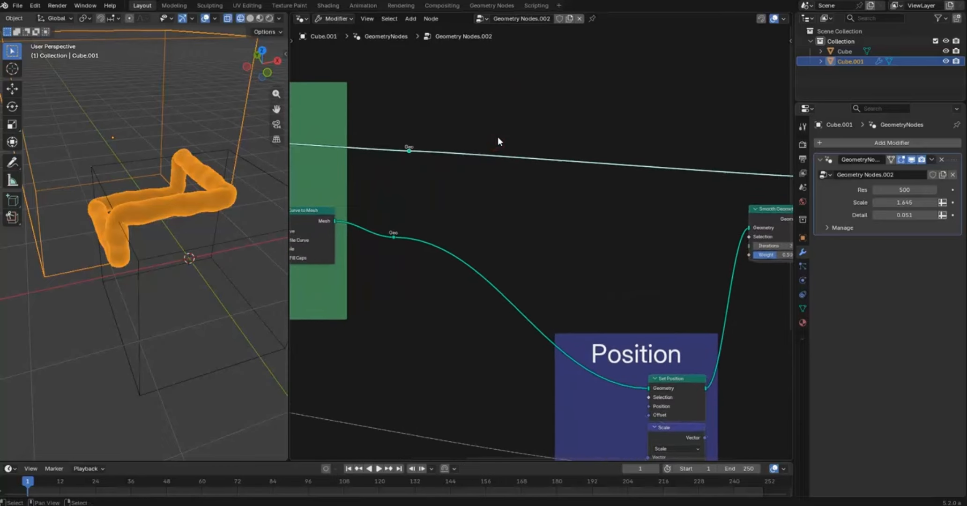
key("shift+a")
type("capture")
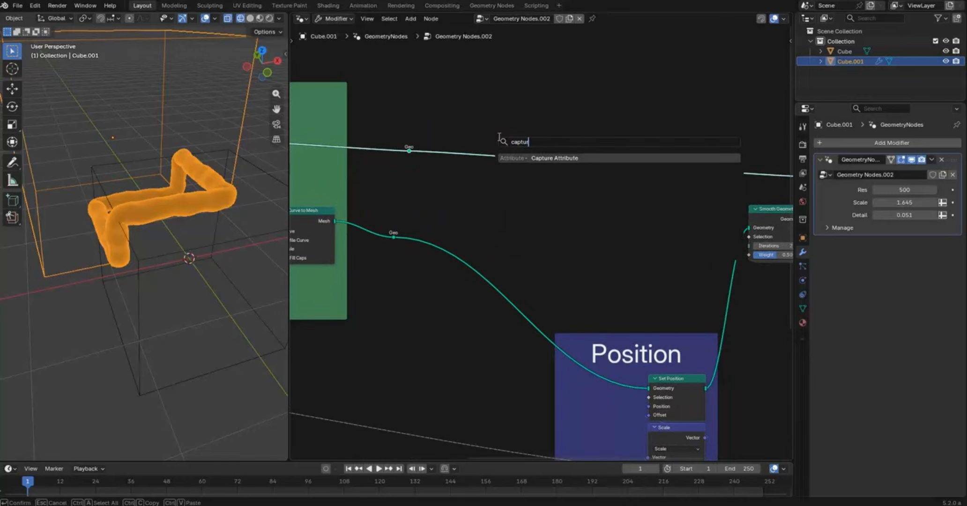
key("Return")
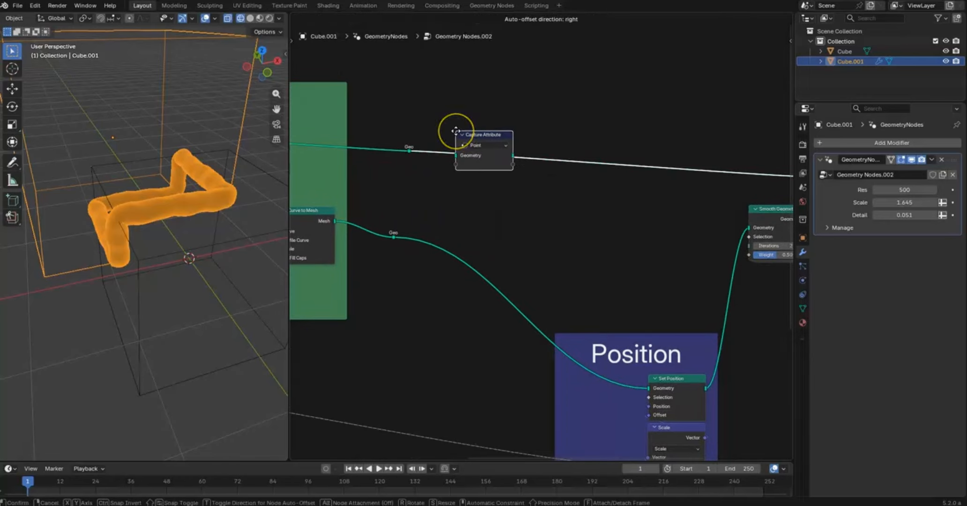
left_click(483, 131)
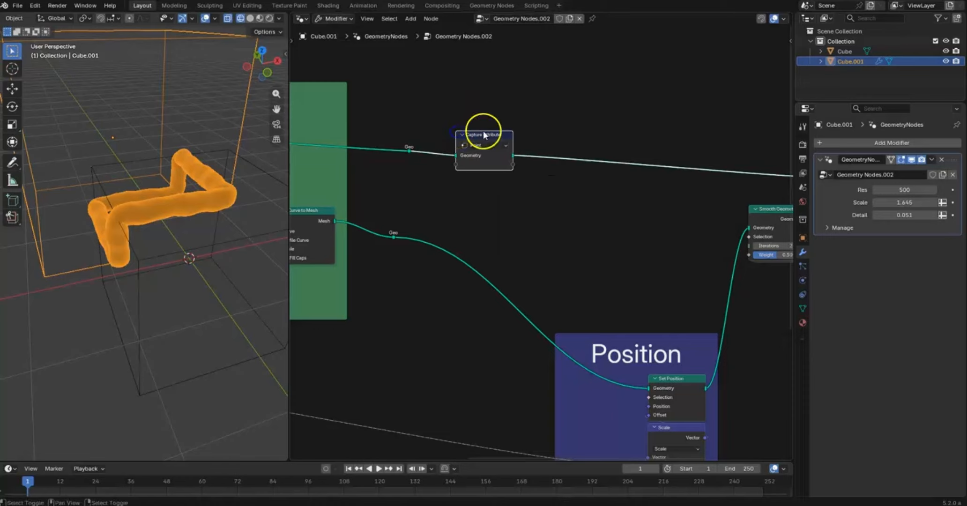
- Duplicate the Capture Attribute node onto the Curve to Mesh link and move the Position frame further along
key("shift+d")
left_click(471, 240)
left_click_drag(474, 244, 485, 245)
left_click(602, 341)
left_click_drag(602, 341, 704, 339)
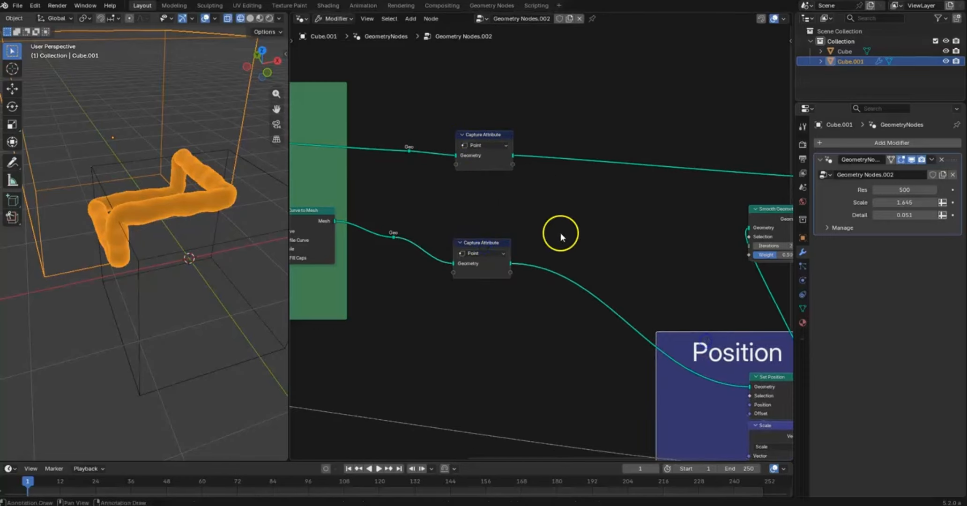
- Add a Spline Parameter node and connect its Factor to the Capture Attribute on the Curve to Mesh link
key("shift+a")
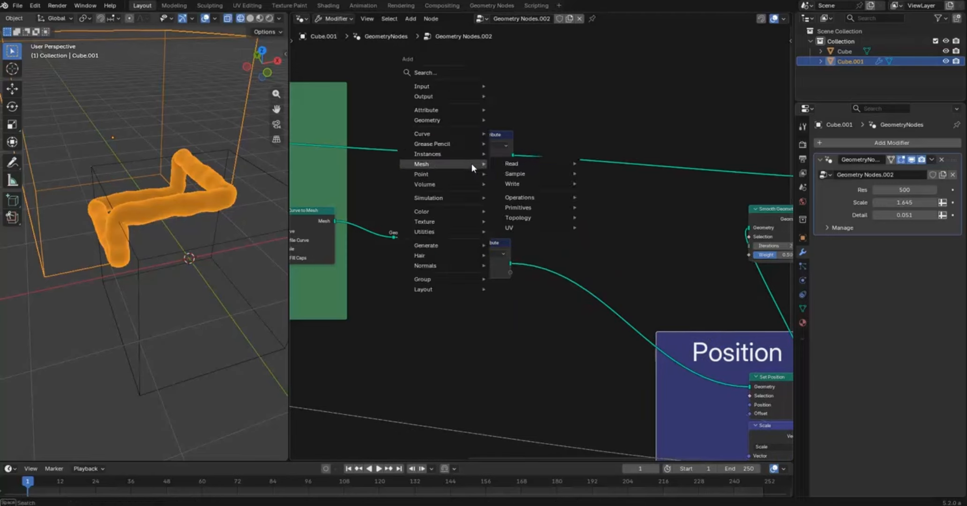
type("splin pa")
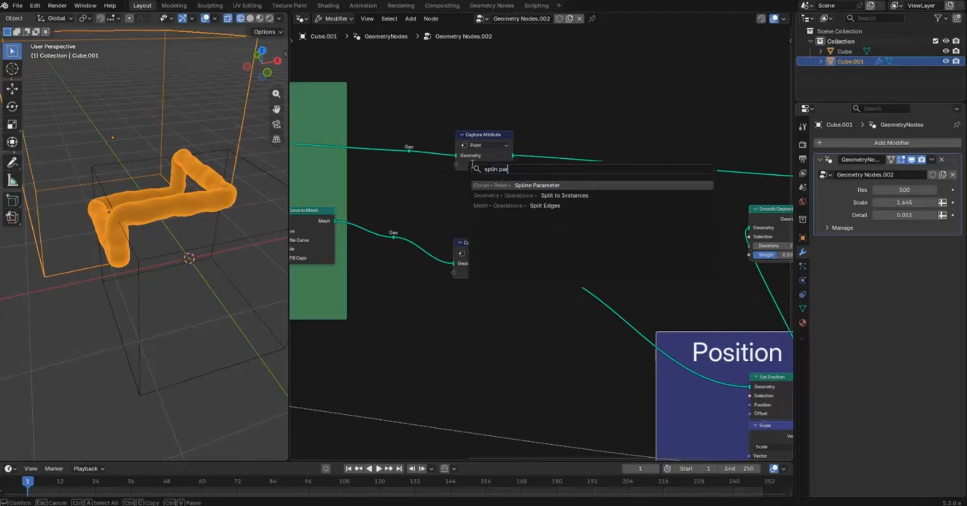
type("r")
key("Return")
left_click(370, 170)
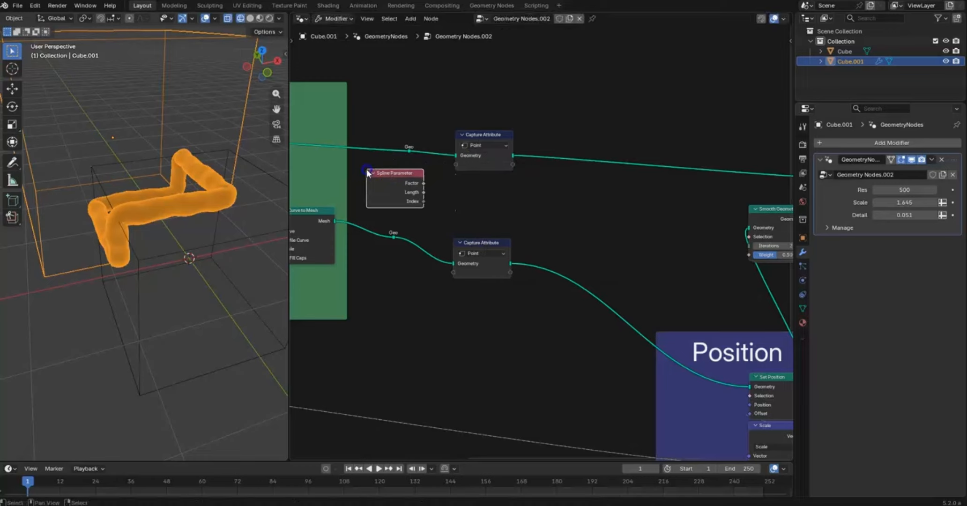
left_click_drag(424, 182, 445, 276)
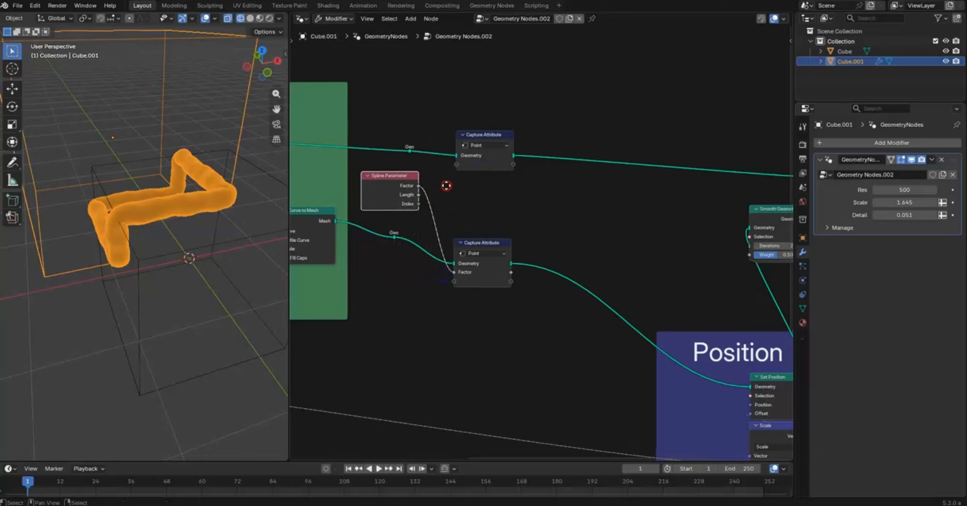
- Lower the Spline Parameter node, detach the Capture Attribute from the Mesh Boolean link, and raise that link's Geo reroute
middle_click_drag(446, 186, 482, 184)
left_click_drag(420, 175, 422, 304)
middle_click_drag(470, 224, 533, 197)
scroll(563, 152, "up", 1)
left_click_drag(584, 95, 583, 146, "alt")
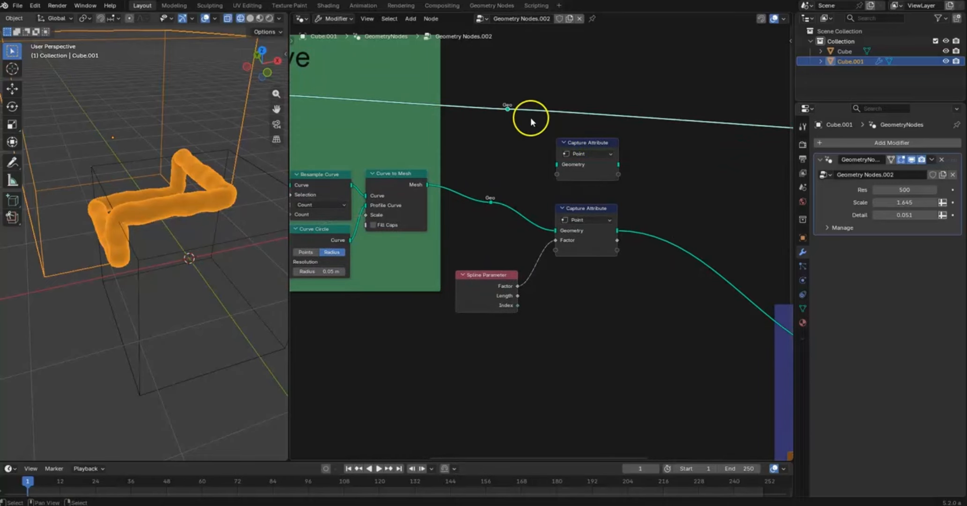
key("g")
left_click(531, 95)
- Lower the Curve Circle node and insert the detached Capture Attribute between Curve Circle and Curve to Mesh in the Curve frame
middle_click_drag(494, 138, 596, 137)
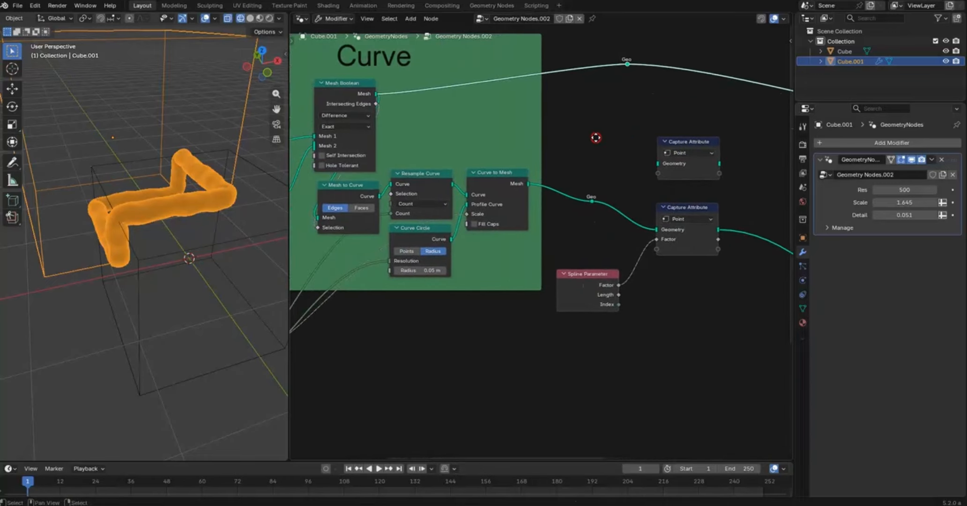
left_click_drag(420, 226, 385, 311)
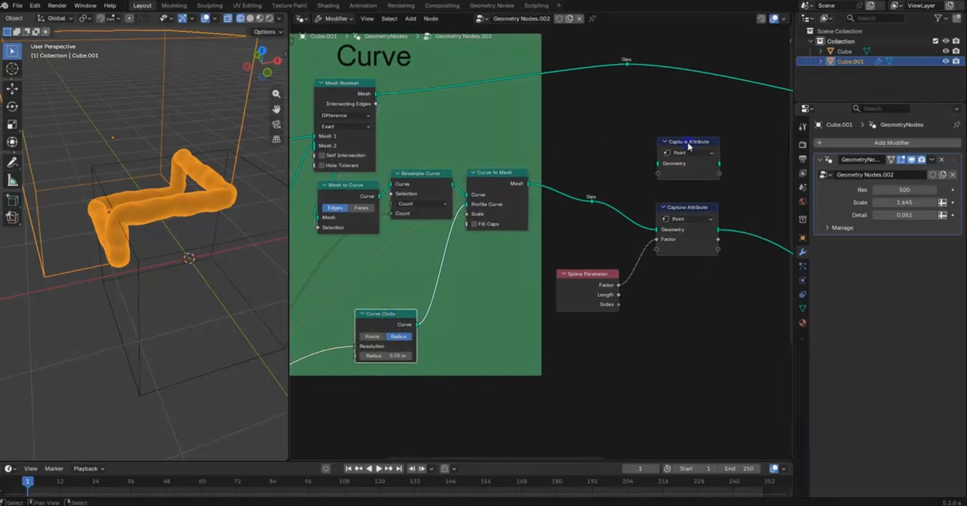
left_click_drag(688, 142, 530, 330)
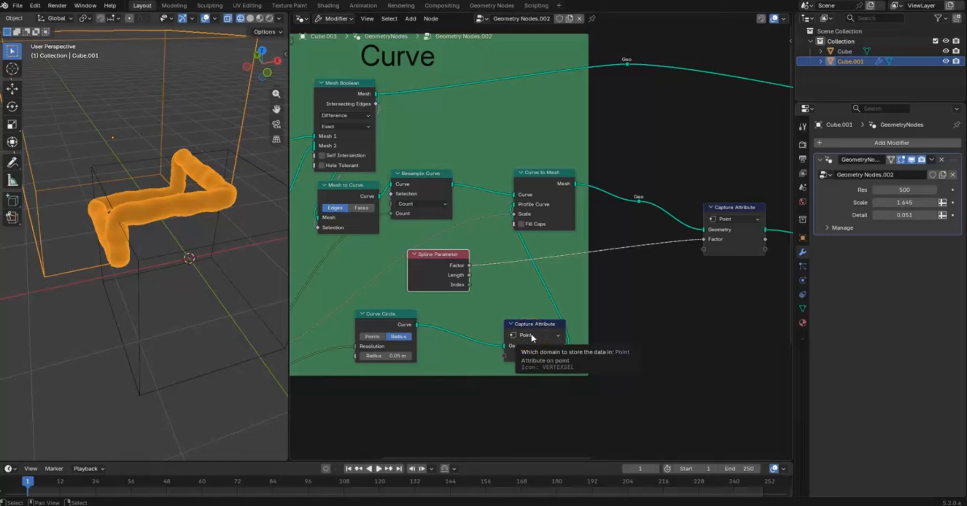
left_click(515, 339)
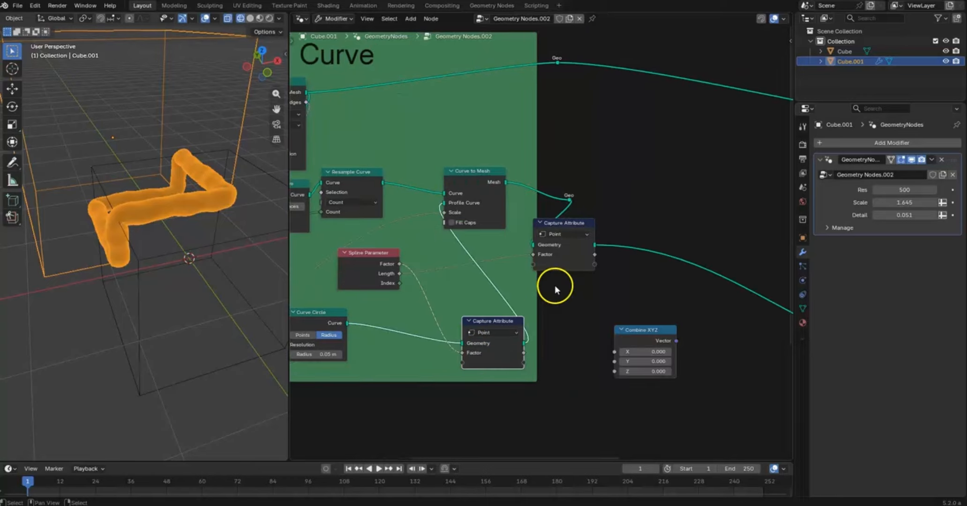
- Shift the Curve frame slightly and dissolve the Geo reroute between Curve to Mesh and its Capture Attribute
mouse_move(529, 314)
left_mouse_down()
mouse_move(504, 311)
mouse_move(526, 317)
mouse_move(517, 321)
left_mouse_up()
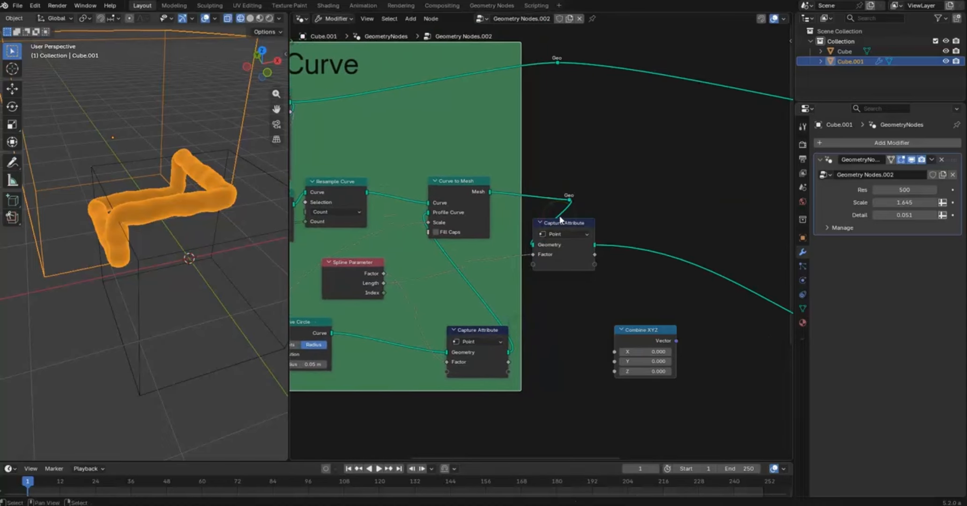
left_click_drag(573, 199, 575, 207)
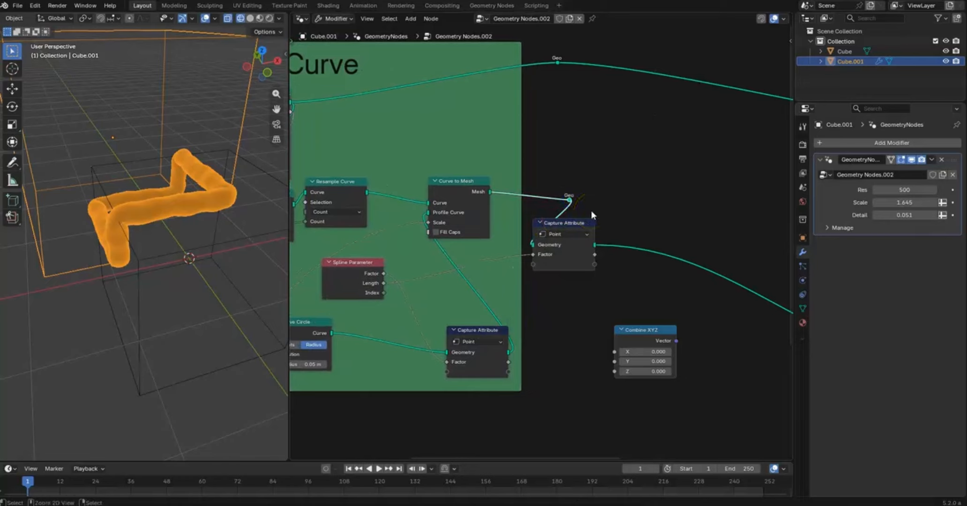
key("ctrl+x")
left_click(571, 221)
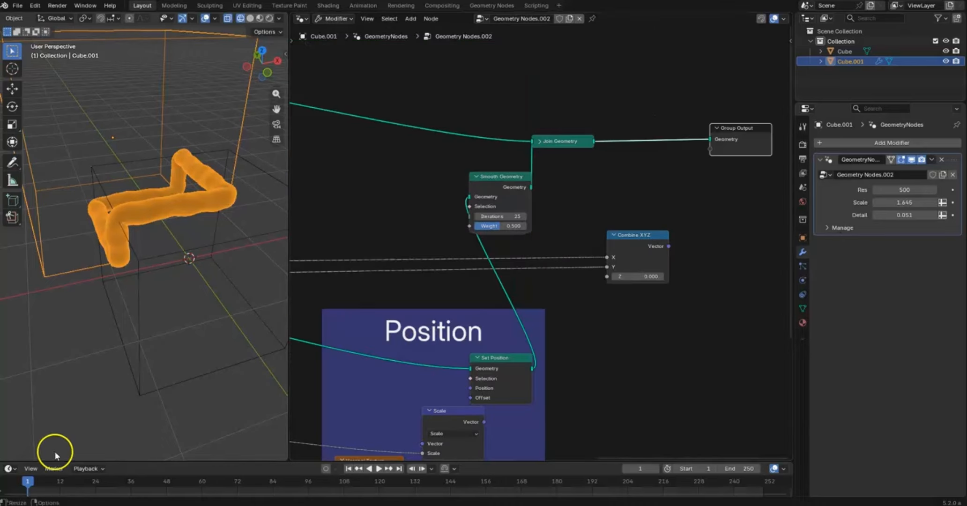
- Insert a Store Named Attribute node between Join Geometry and Group Output
middle_click_drag(668, 225, 569, 253)
mouse_move(581, 217)
middle_mouse_down()
mouse_move(585, 235)
mouse_move(583, 221)
middle_mouse_up()
scroll(583, 220, "up", 1)
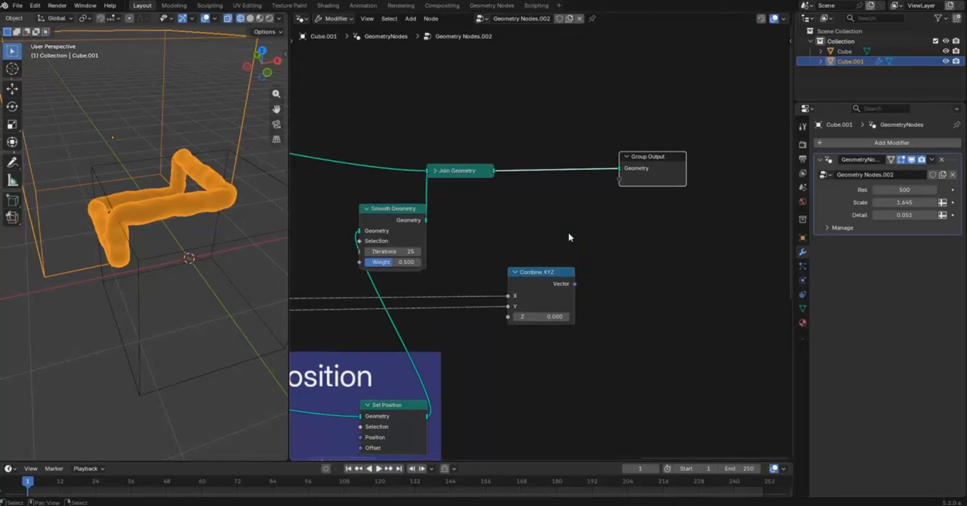
left_click(579, 230)
key("shift+a")
type("st")
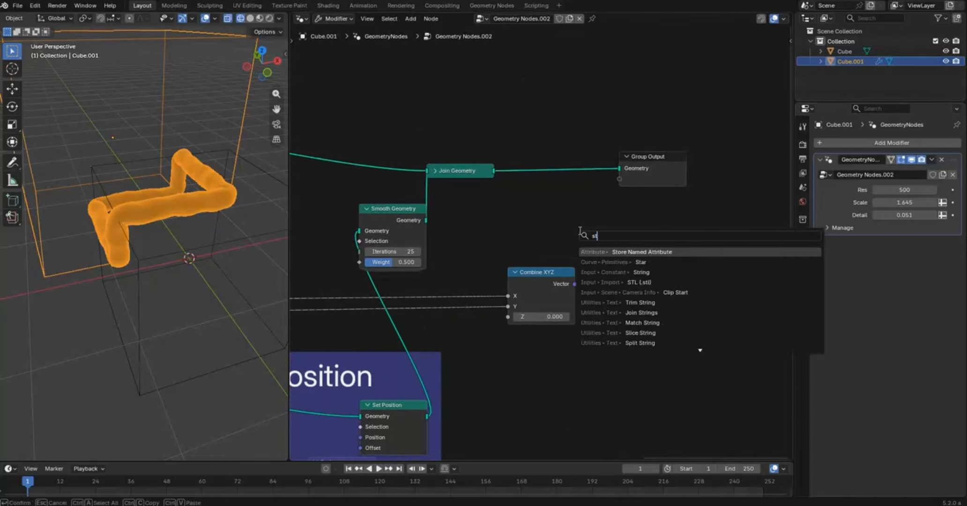
type("ore named")
key("Return")
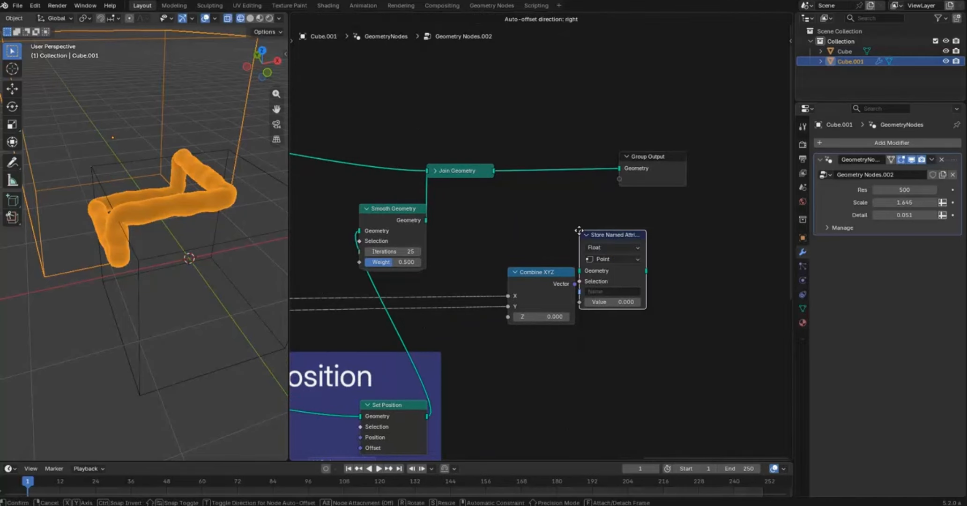
left_click(535, 125)
left_click_drag(574, 284, 627, 232)
right_click(627, 233)
- Set the Store Named Attribute node's data type to 2D Vector and its domain to Face Corner
middle_click_drag(630, 163, 568, 221)
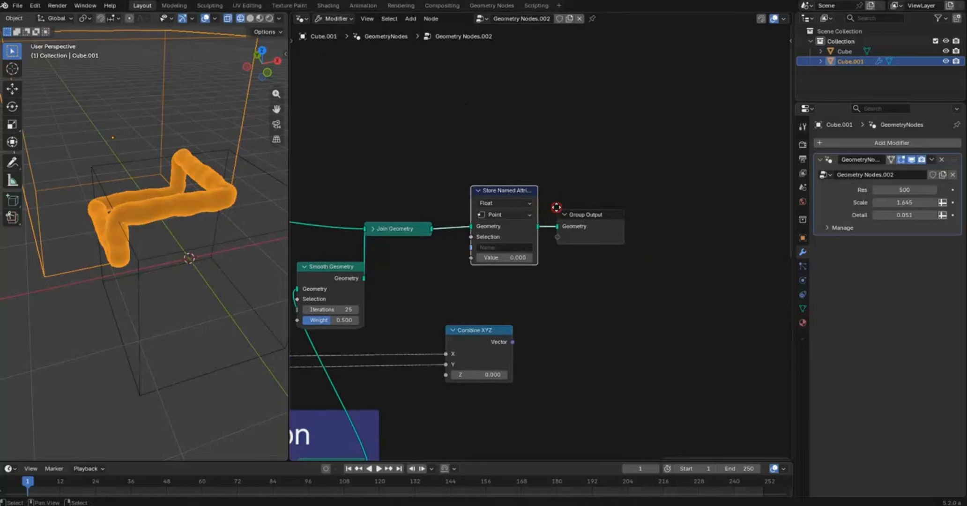
scroll(568, 221, "up", 3)
left_click(493, 178)
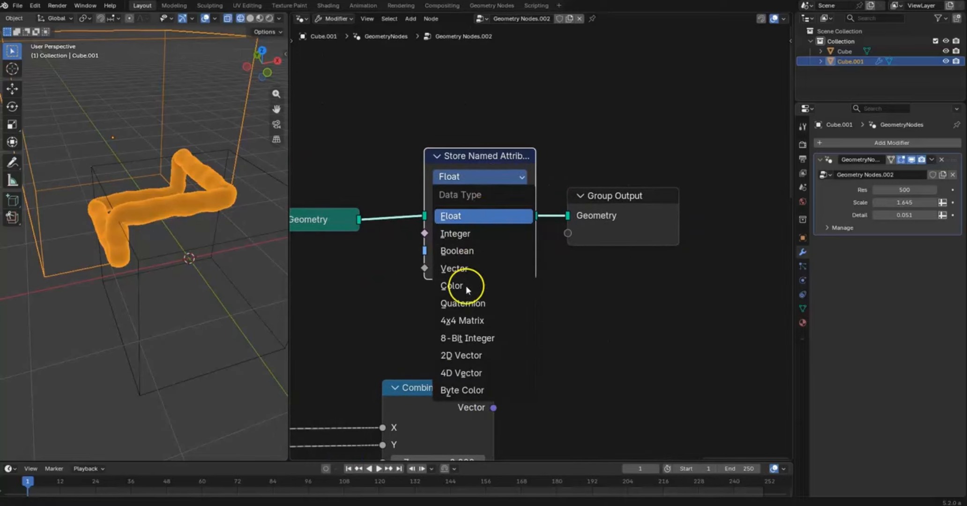
left_click(462, 356)
left_click(478, 197)
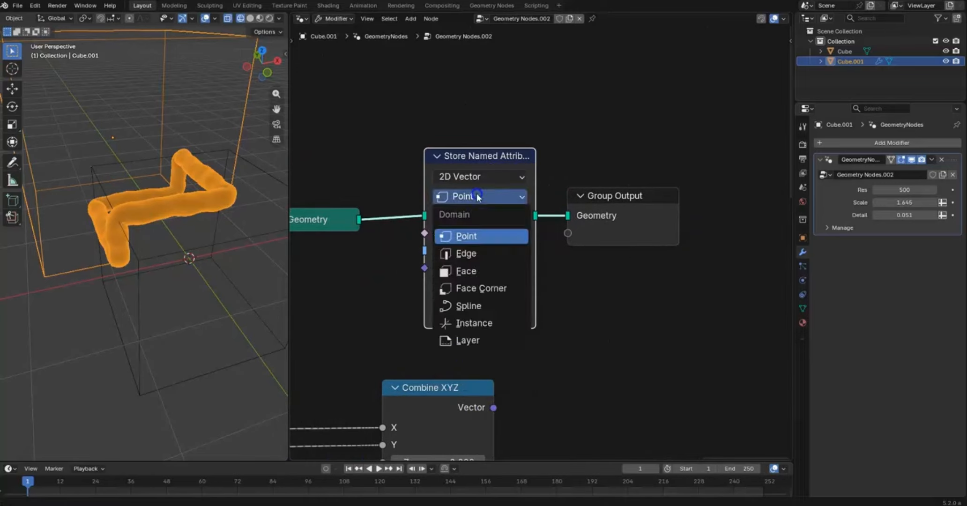
left_click(485, 289)
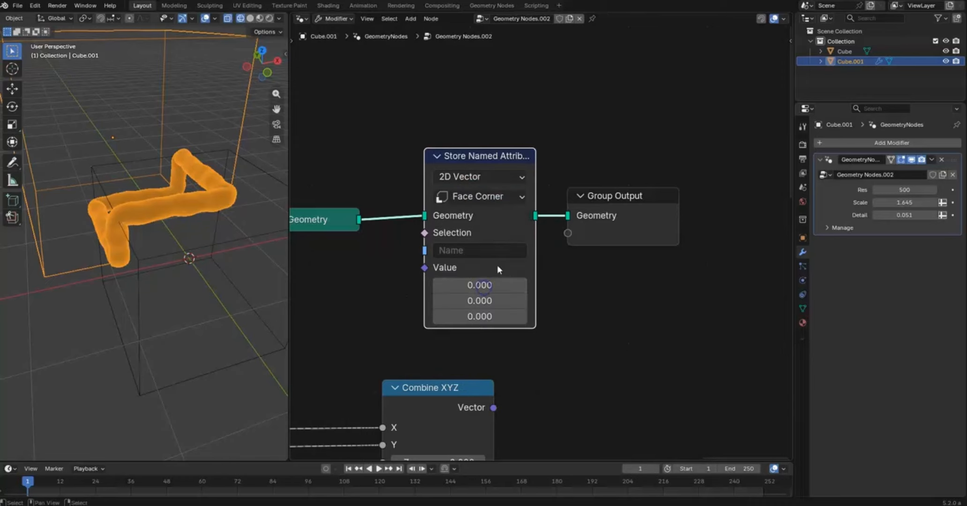
- Feed the Combine XYZ vector into the Store Named Attribute node's Value and name the attribute Boolean_curve
left_click_drag(605, 197, 660, 197)
left_click_drag(429, 394, 469, 347)
left_click_drag(596, 291, 424, 269)
left_click(458, 250)
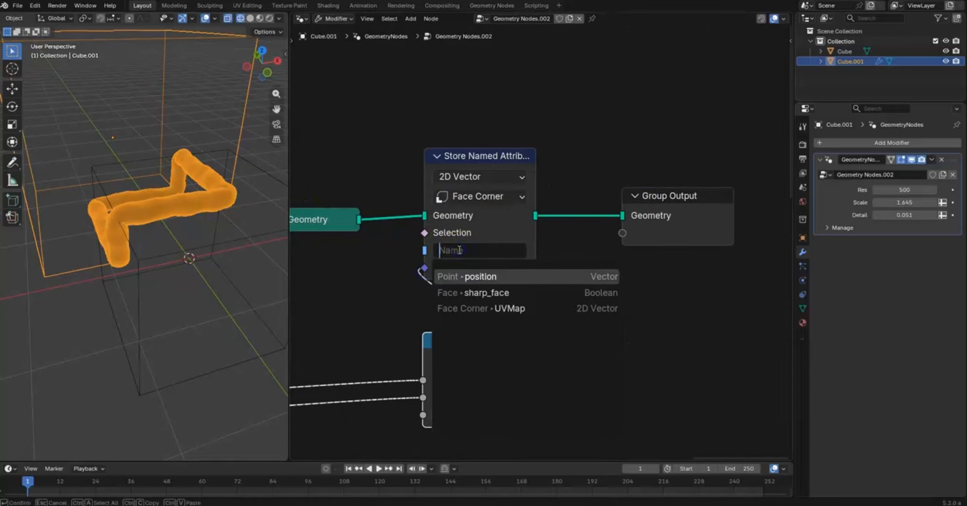
type("Boolean_curve")
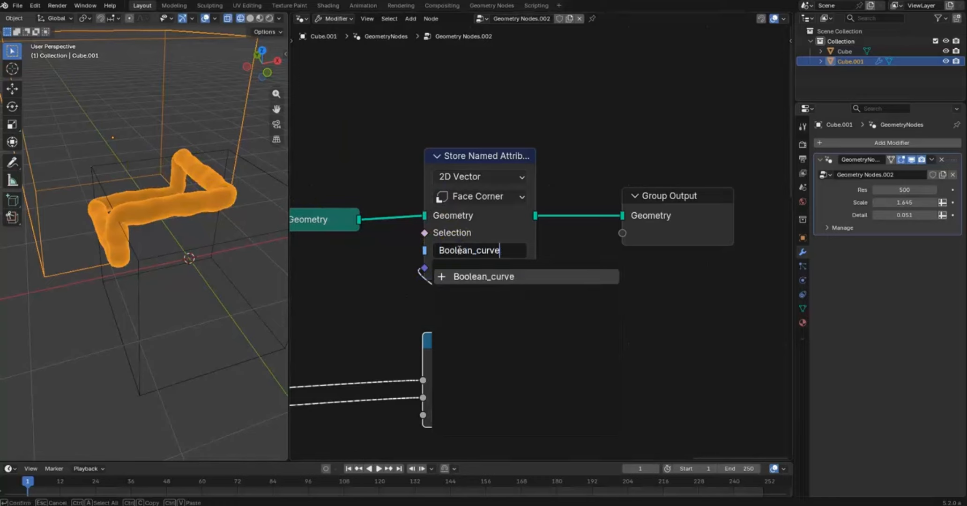
key("Return")
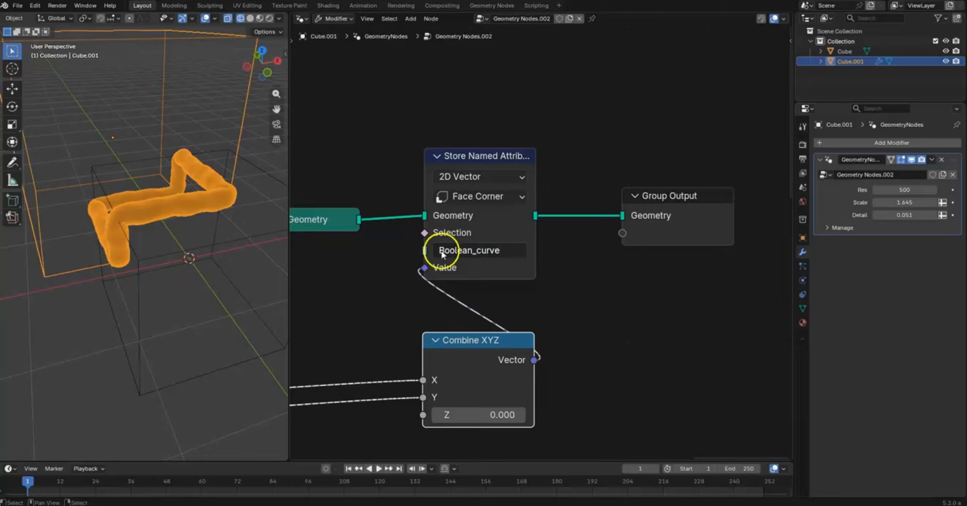
- Split the node editor area horizontally and change the lower half to the Shader Editor
right_click(460, 461)
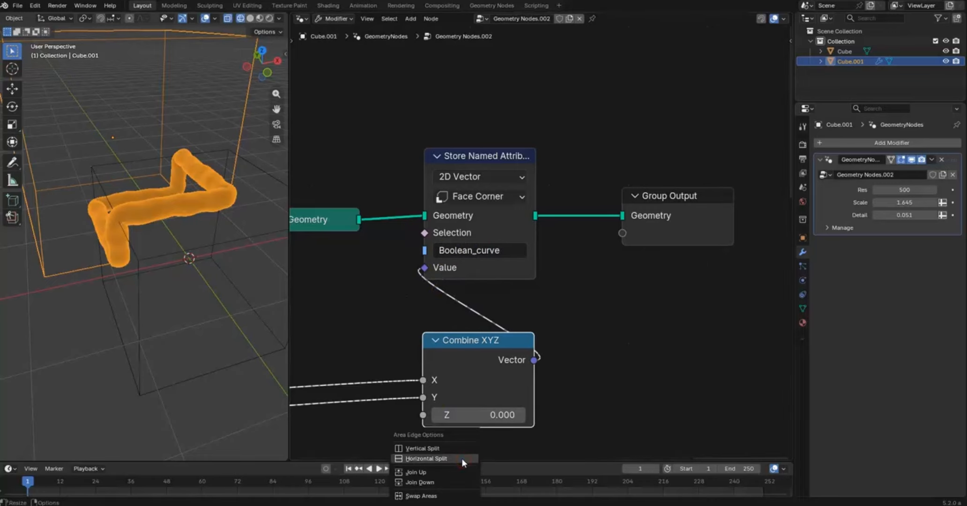
left_click(462, 459)
left_click(524, 253)
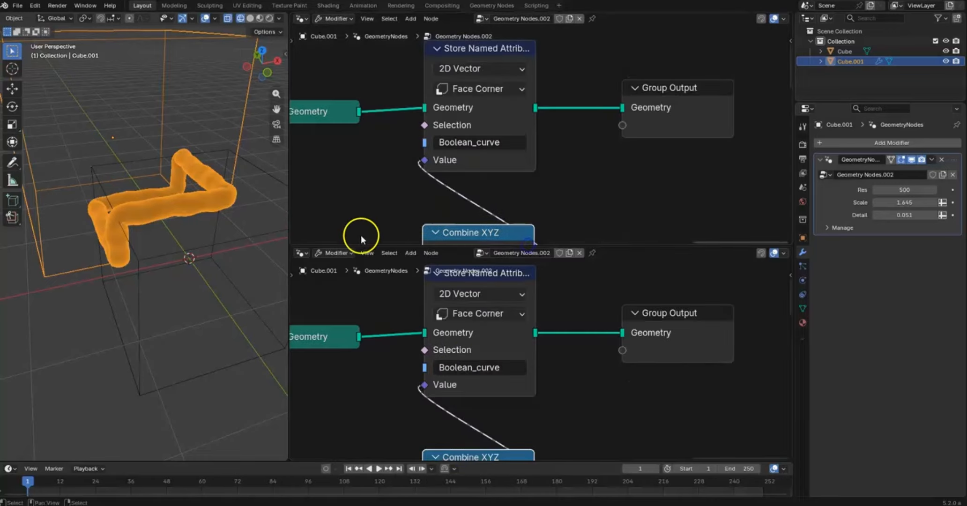
left_click(301, 253)
left_click(331, 336)
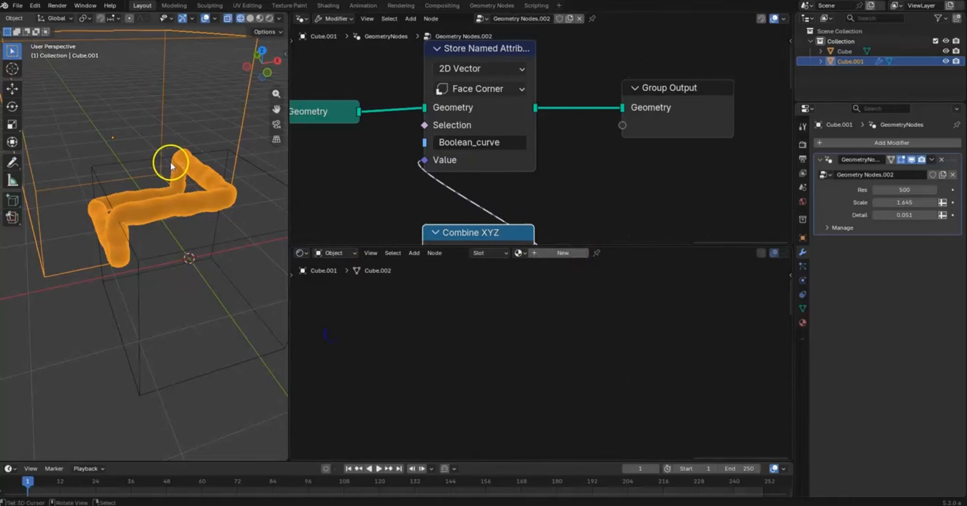
- Create a new material for Cube.001 and enlarge the shader editor area
left_click(562, 253)
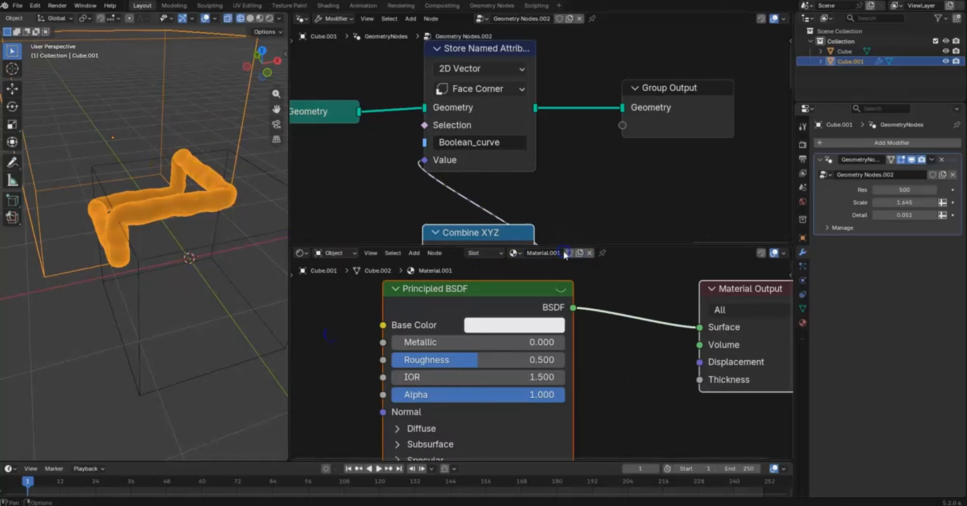
scroll(537, 305, "down", 4)
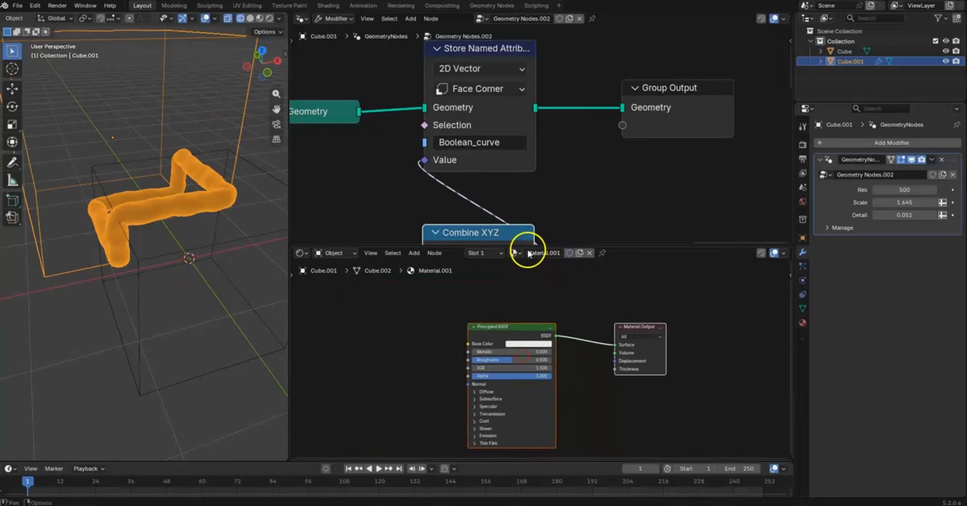
left_click_drag(525, 246, 469, 159)
- Create a separate new material for Cube and reselect Cube.001
left_click(216, 237)
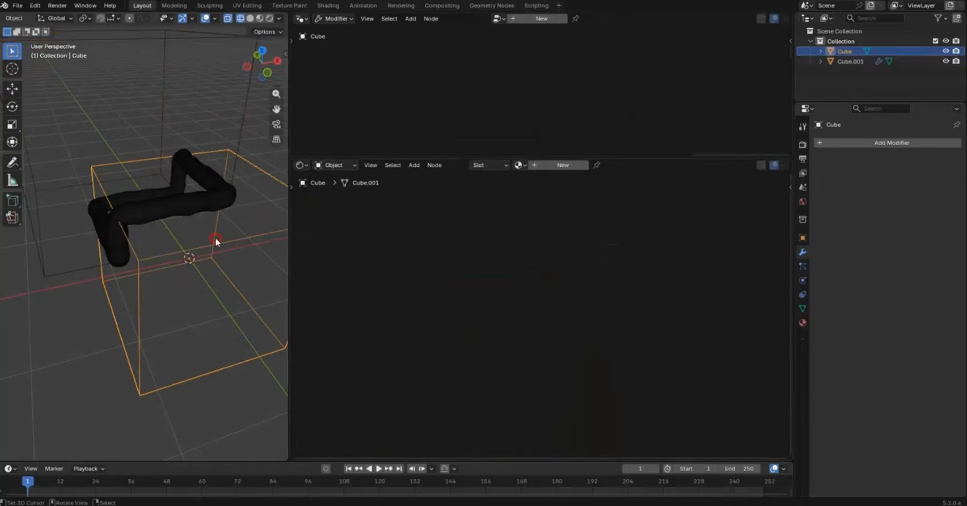
left_click(559, 165)
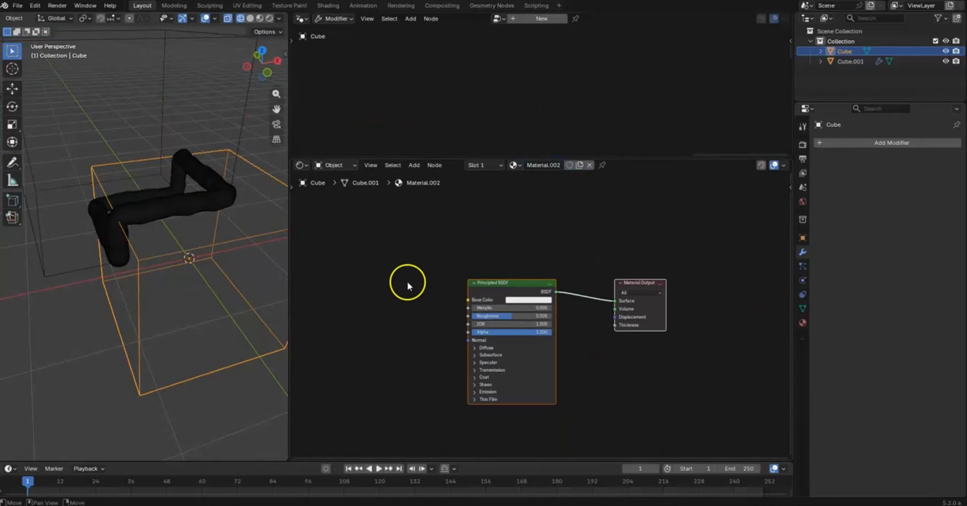
left_click(146, 95)
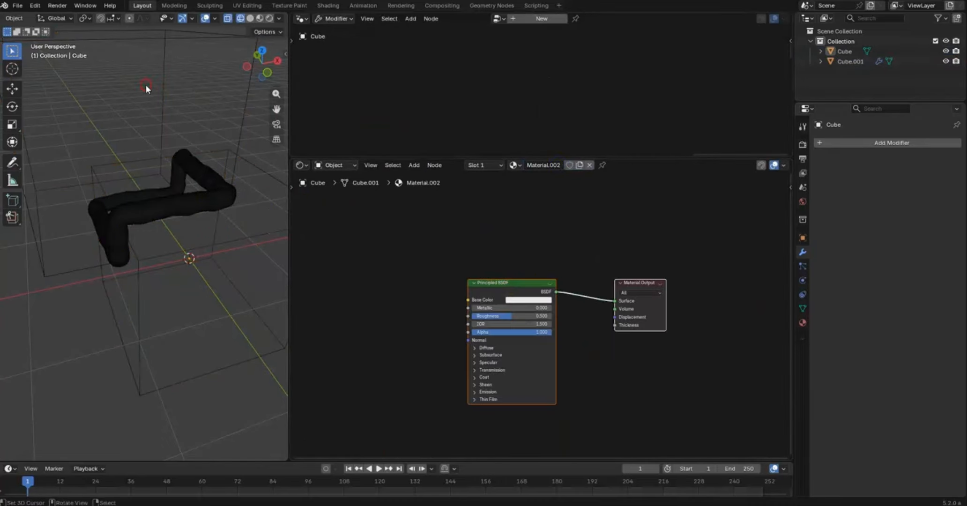
left_click(143, 36)
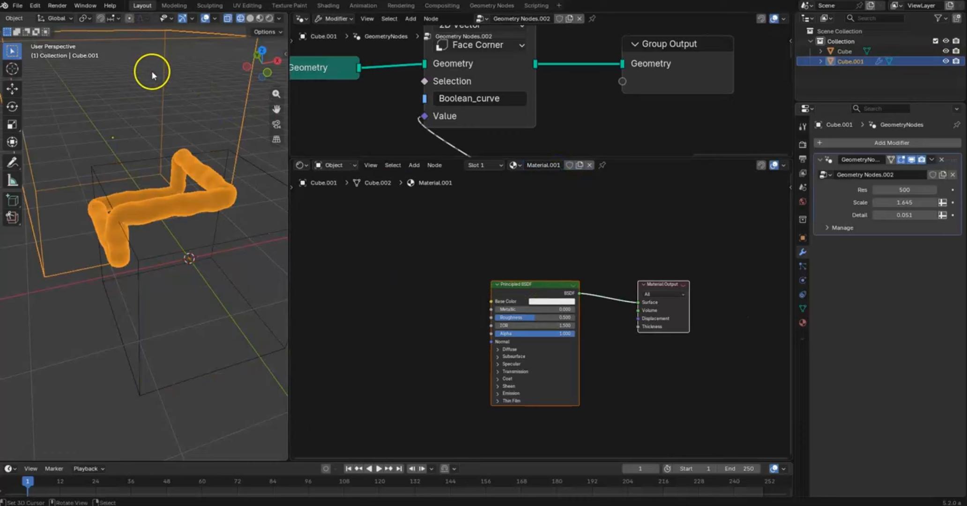
- Add a second material slot with a new material to Cube.001 and remove that slot again
left_click(803, 322)
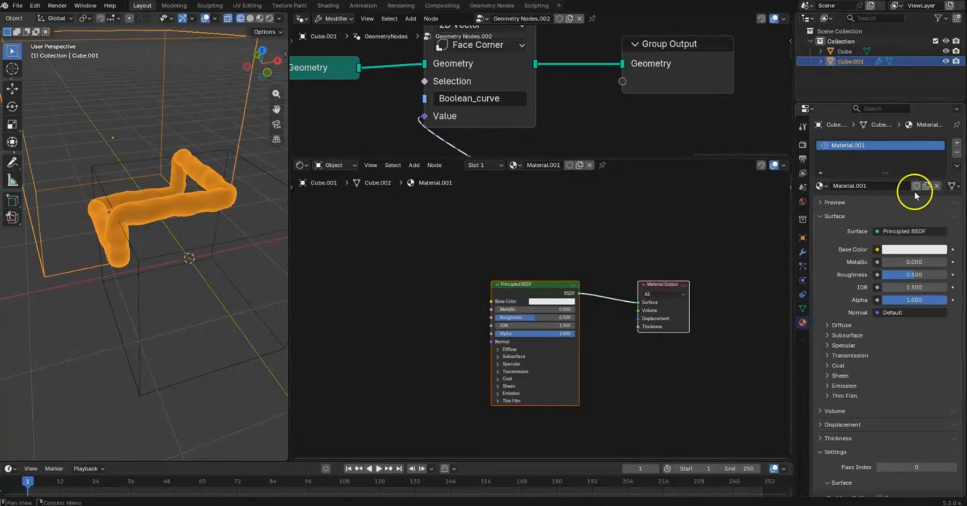
left_click(957, 143)
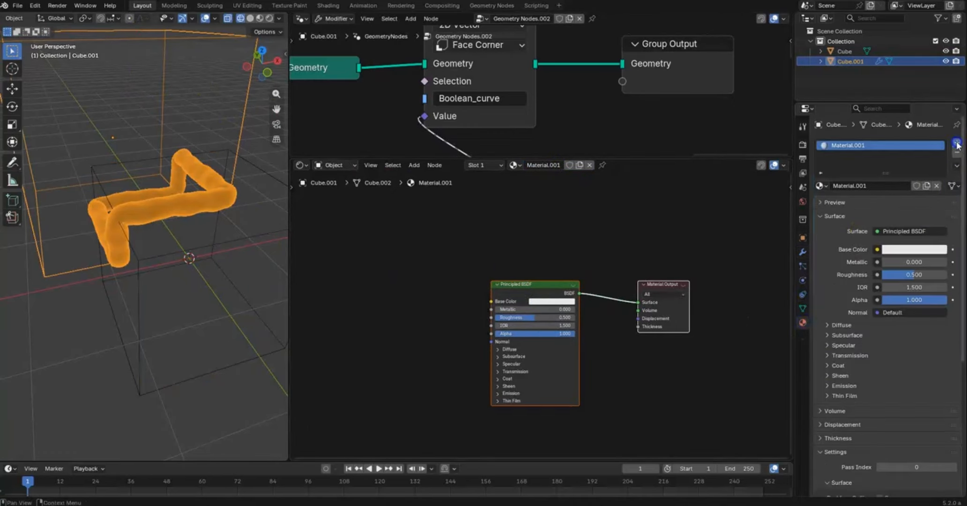
left_click(888, 208)
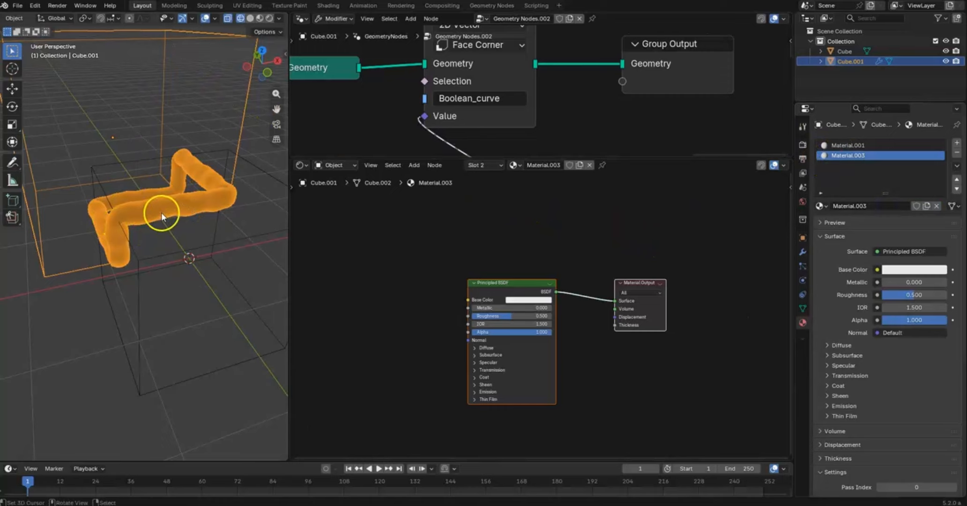
left_click(956, 152)
- Lower the border between the two node editors to enlarge the geometry nodes area
left_click(495, 165)
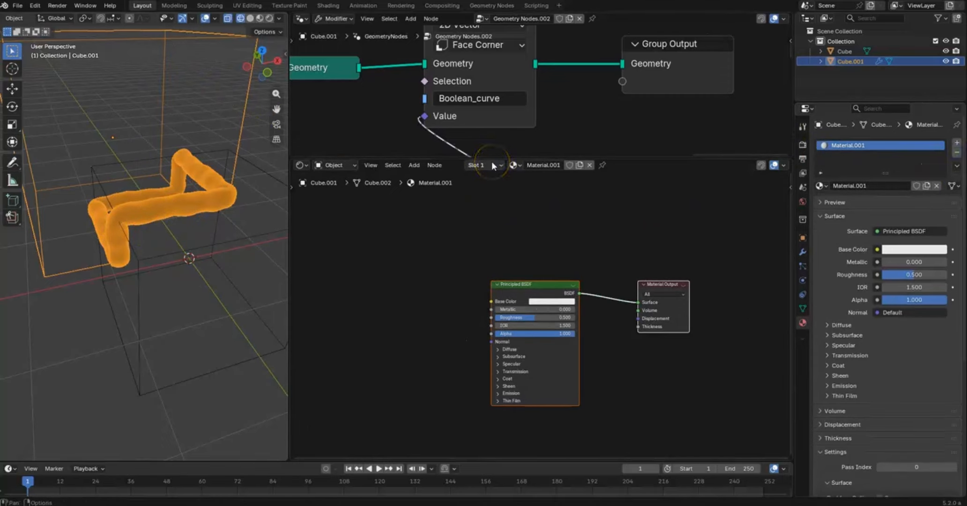
scroll(469, 210, "down", 2)
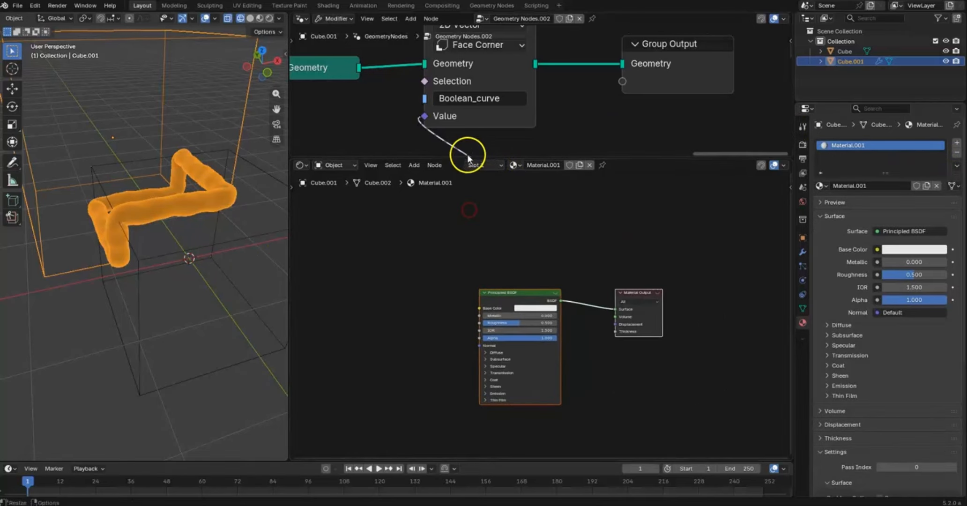
left_click_drag(469, 159, 454, 266)
left_click(397, 219)
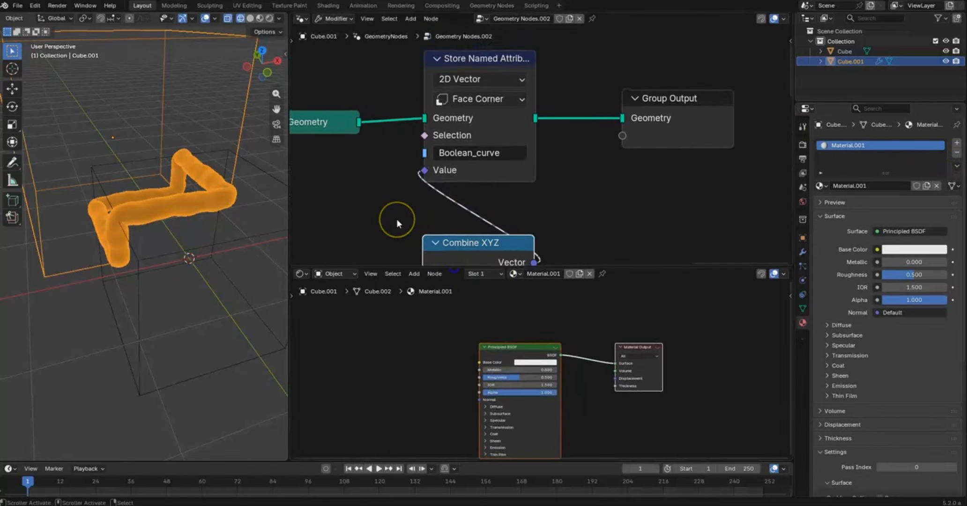
- Switch to the Poly Haven textures page in the browser and browse the Metal category
key("alt+Tab")
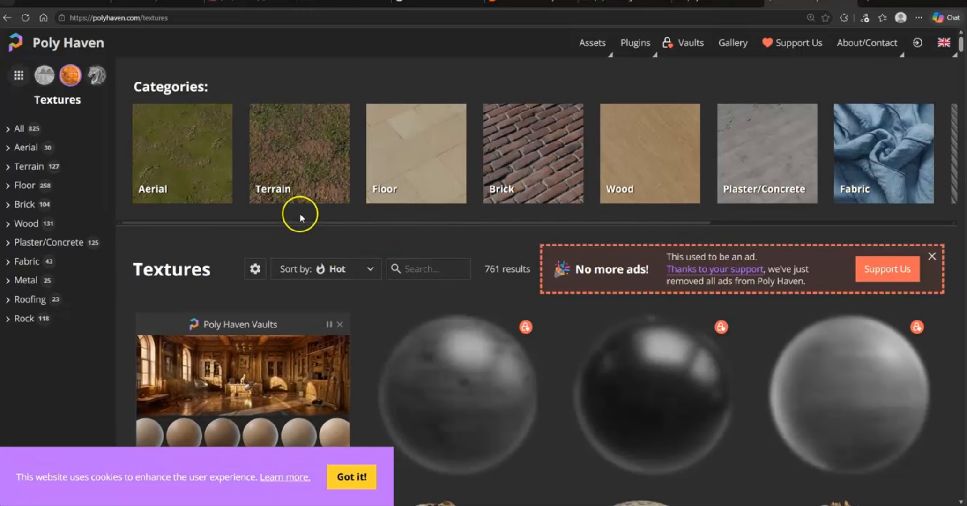
left_click(21, 281)
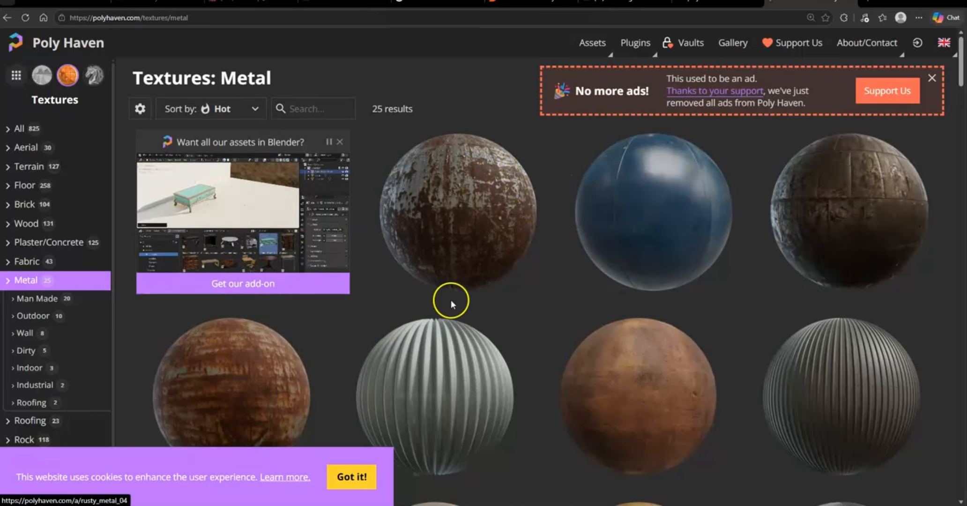
scroll(464, 187, "down", 6)
scroll(477, 208, "up", 4)
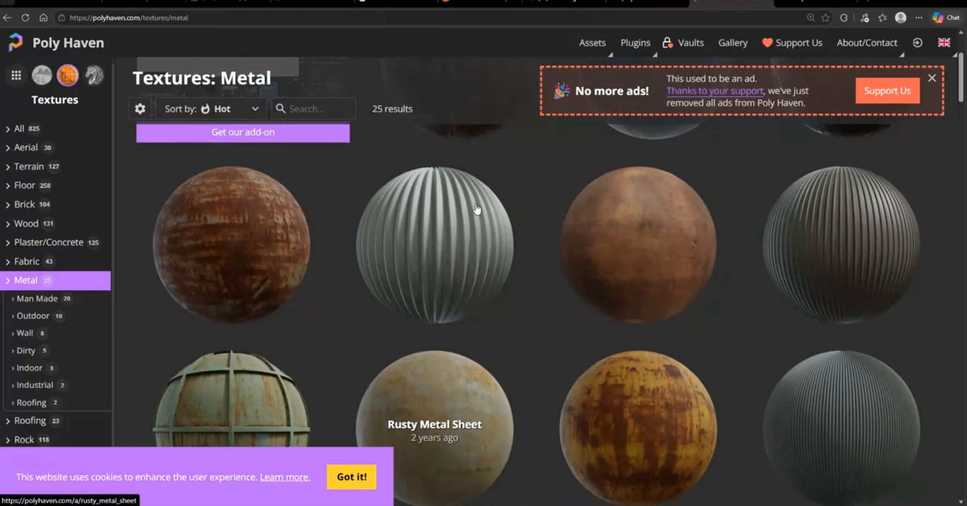
scroll(504, 220, "up", 2)
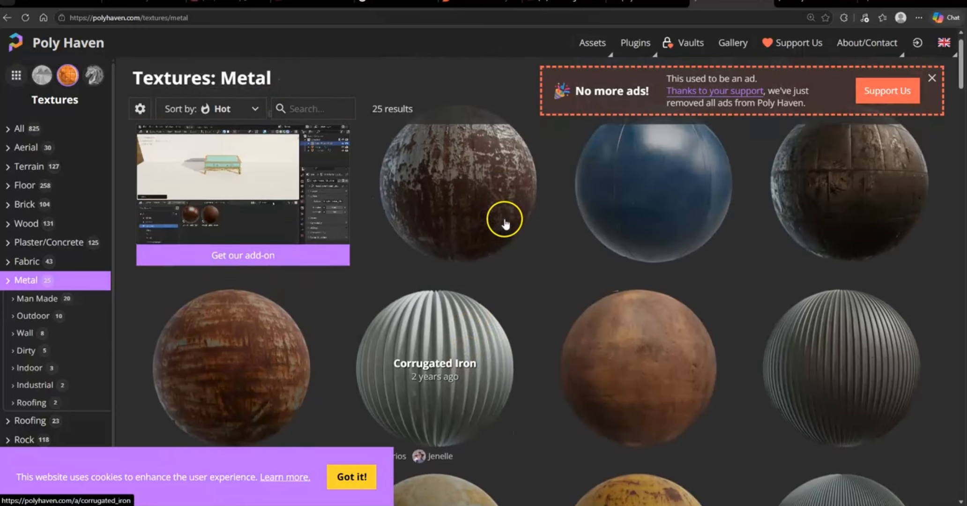
scroll(503, 220, "up", 1)
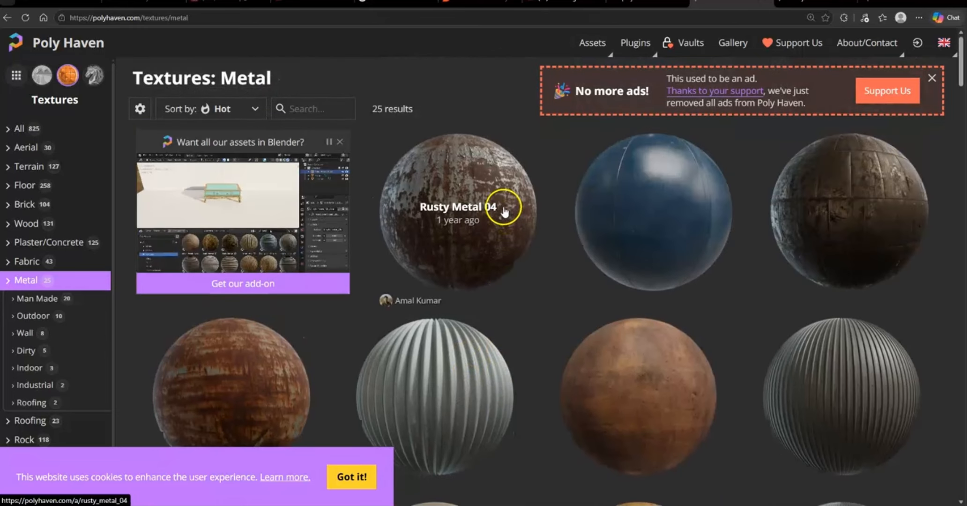
- Open the Rusty Metal 04 texture and download it in 4K as a Blend file
left_click(459, 178)
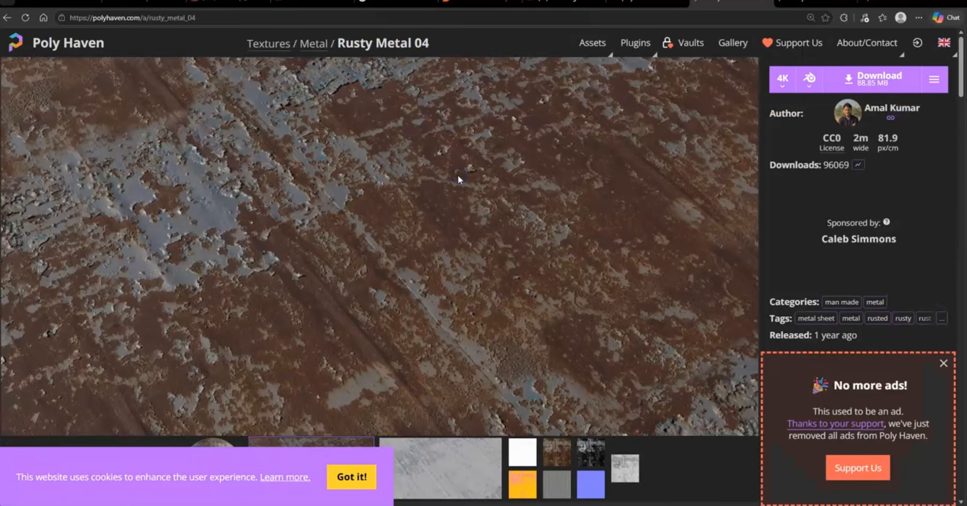
left_click(811, 81)
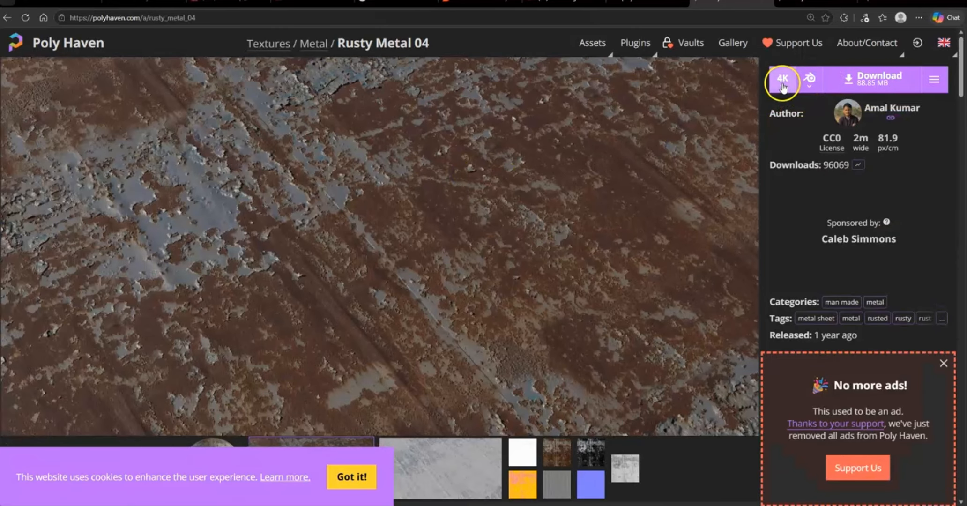
left_click(810, 90)
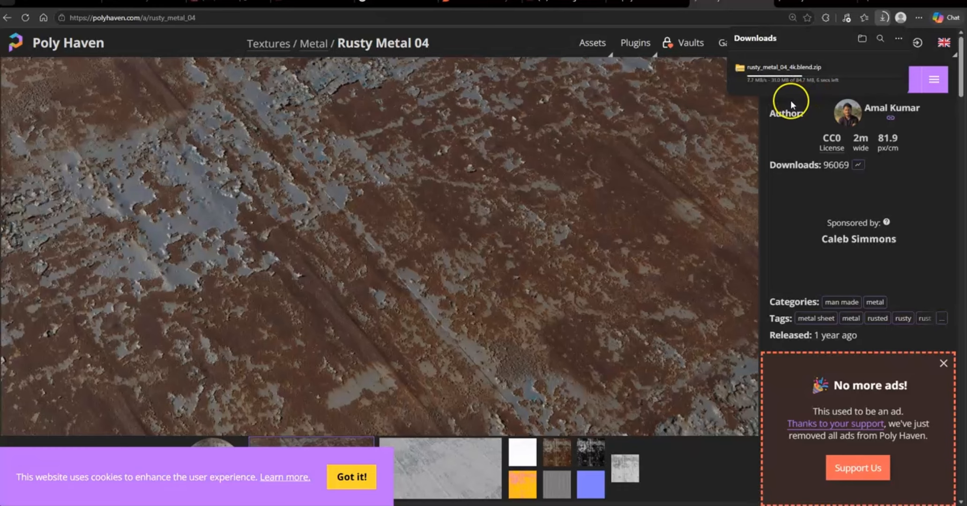
- Extract the rusty_metal_04_4k.blend zip into the Downloads folder with File Explorer, close the folder windows and return to Blender
key("super+e")
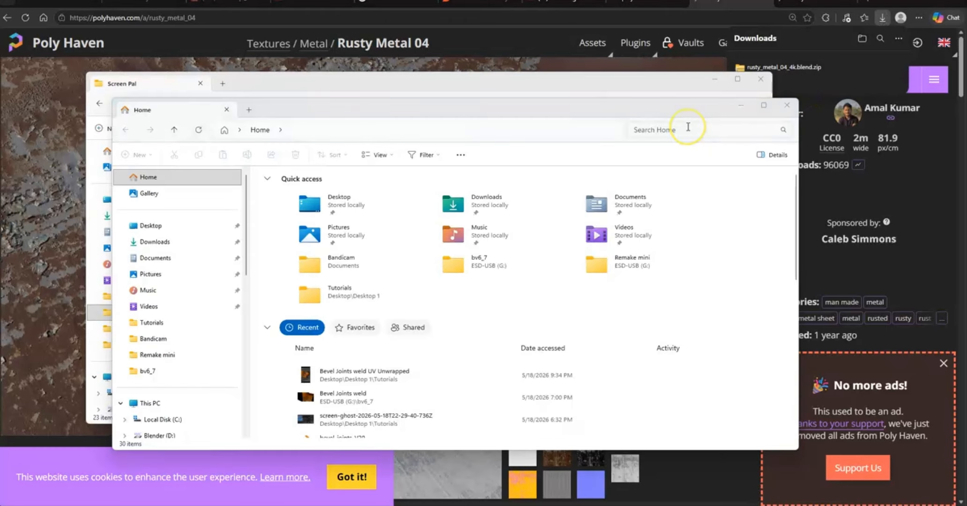
left_click(155, 242)
left_click(288, 216)
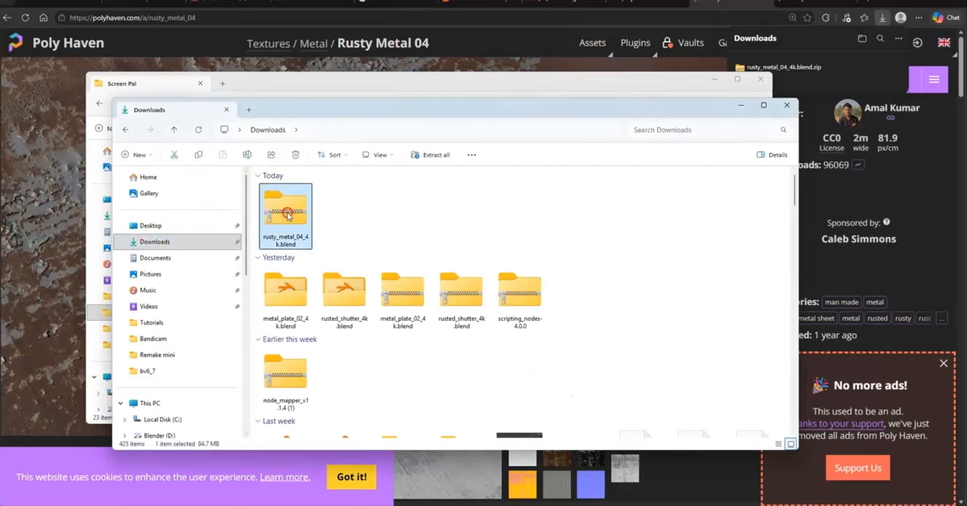
right_click(287, 216)
left_click(326, 289)
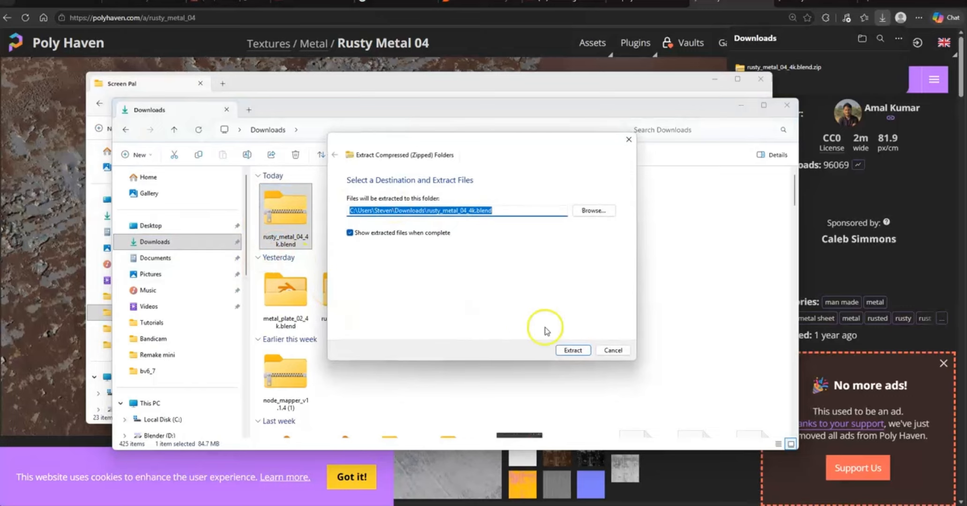
left_click(565, 351)
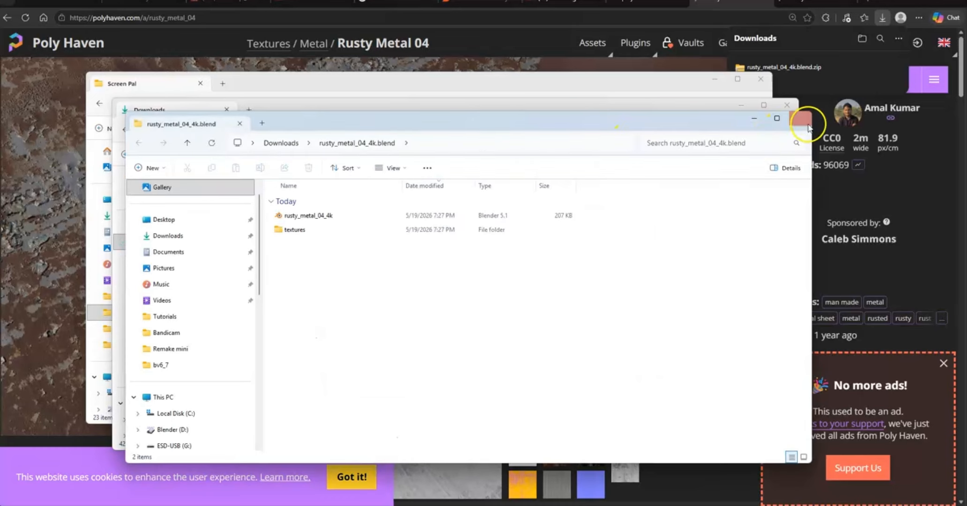
left_click(789, 105)
left_click(790, 106)
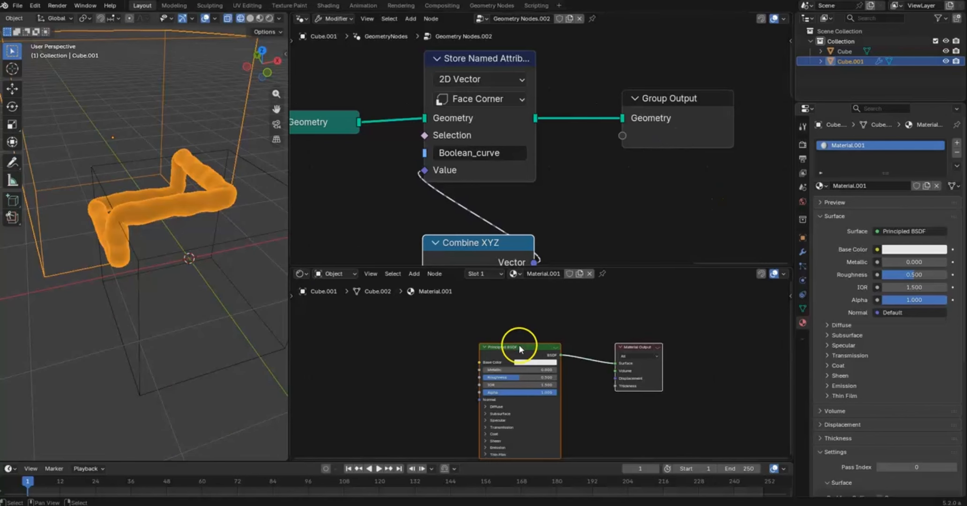
- Add a Principled texture setup to Material.001 using all five Rusty Metal 04 maps from the extracted rusty_metal_04_4k.blend textures folder
left_click_drag(516, 346, 518, 330)
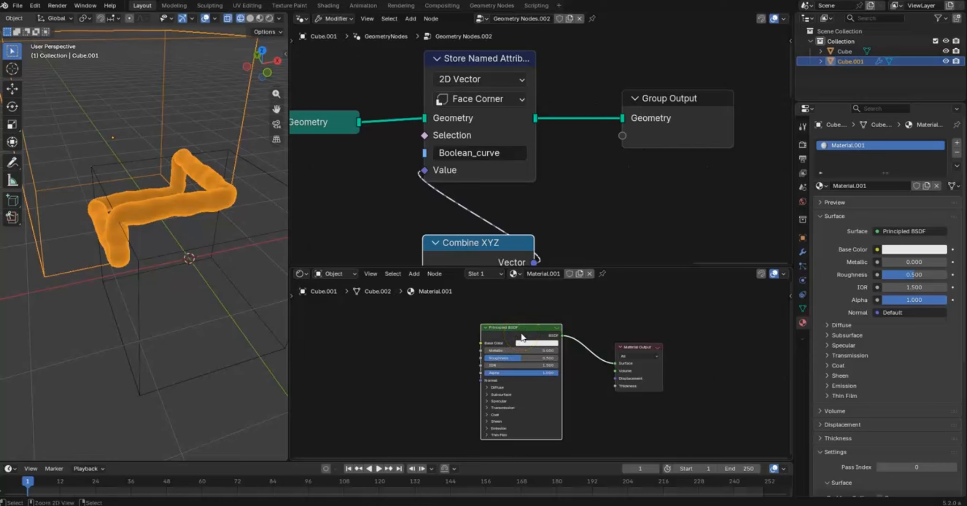
key("ctrl+shift+t")
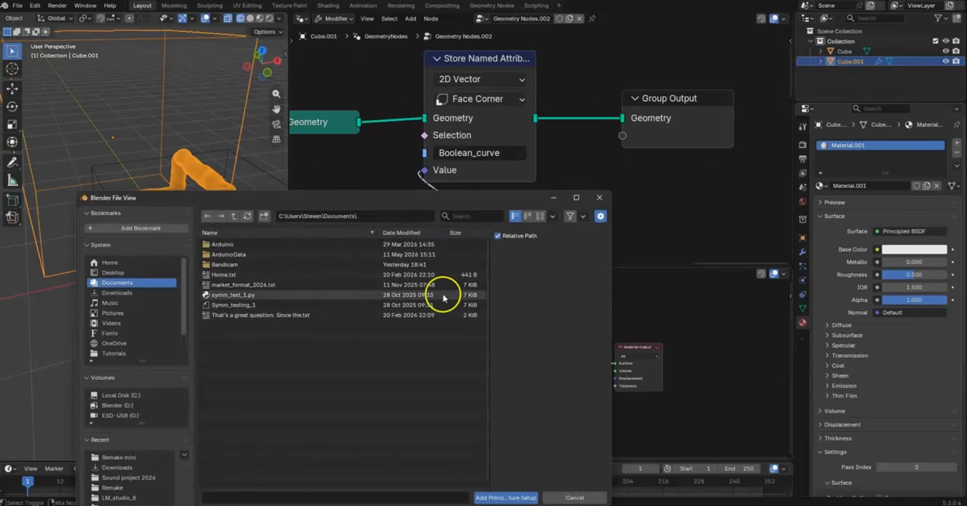
left_click(113, 293)
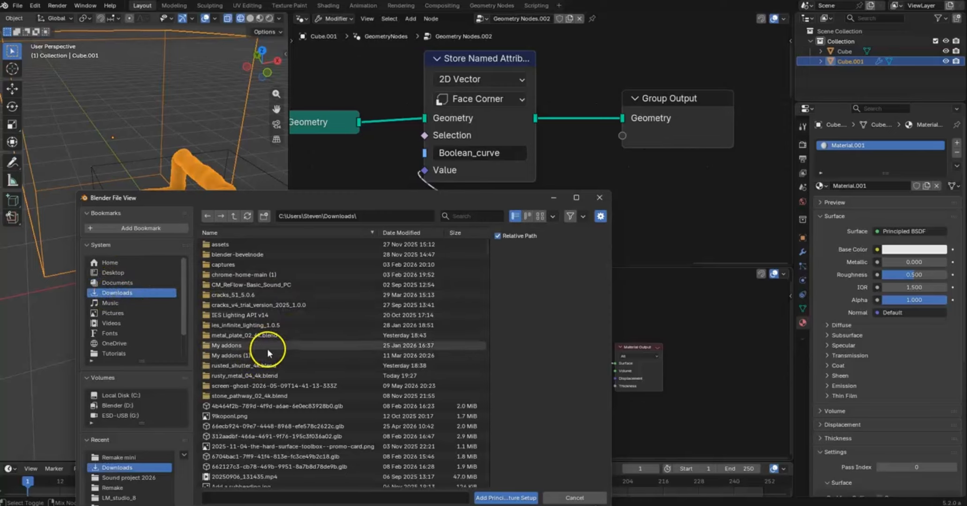
double_click(235, 375)
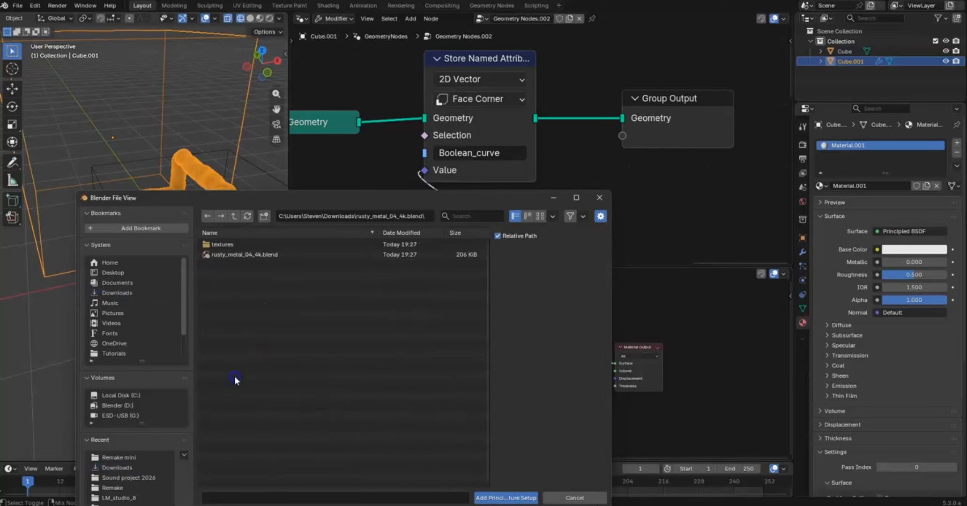
double_click(217, 244)
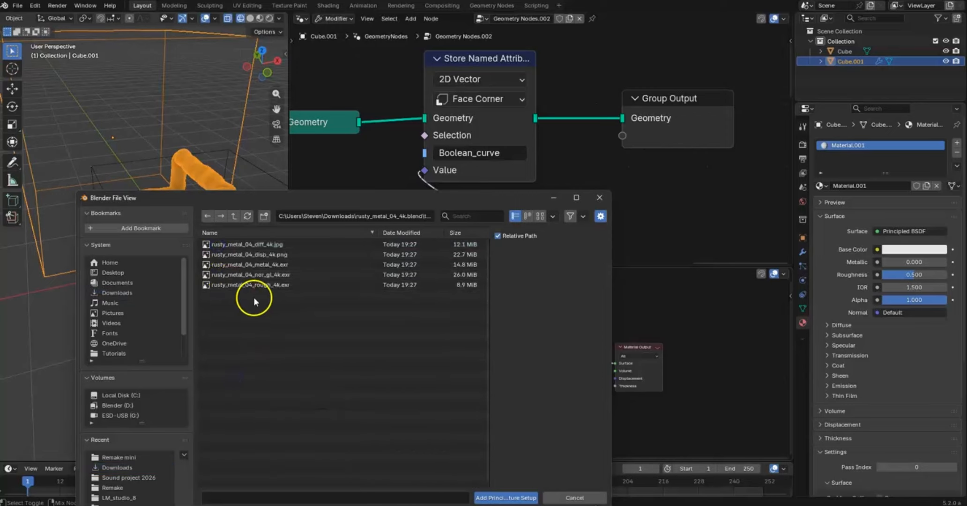
left_click_drag(254, 297, 226, 238)
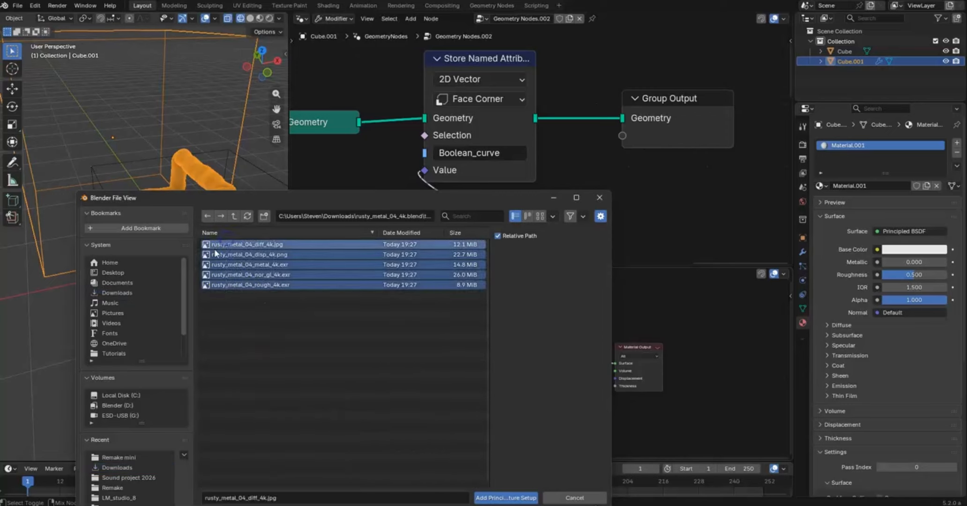
key("Return")
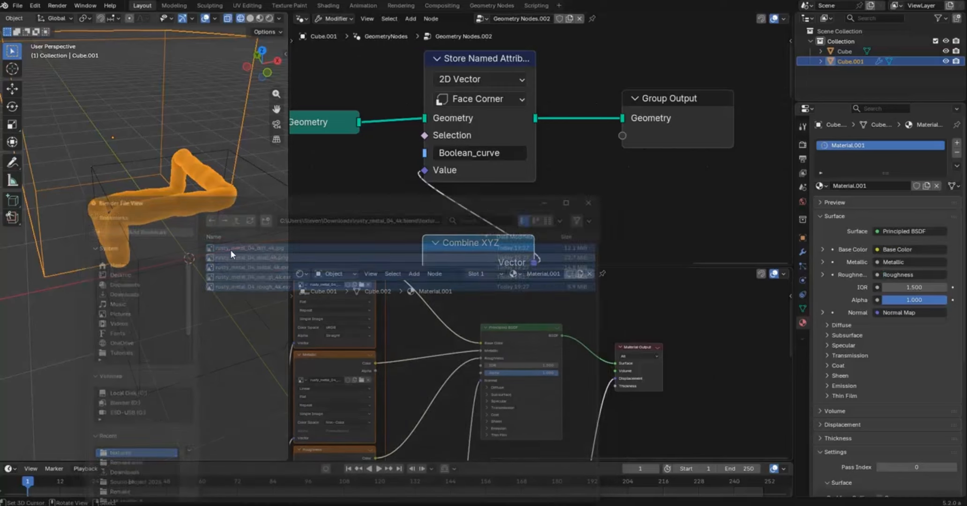
- Move the Texture Coordinate node away from the Mapping node and add an Attribute node between them
scroll(527, 393, "down", 3)
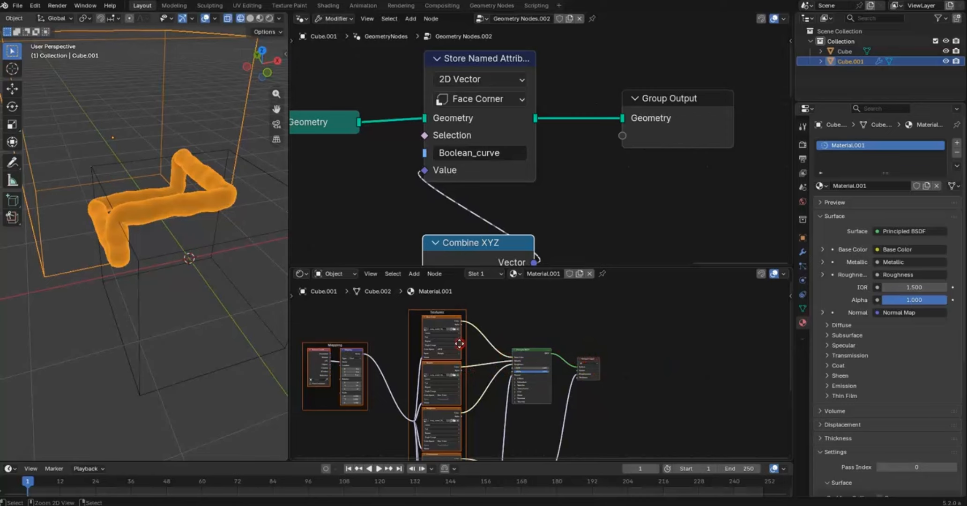
middle_click_drag(456, 367, 756, 364)
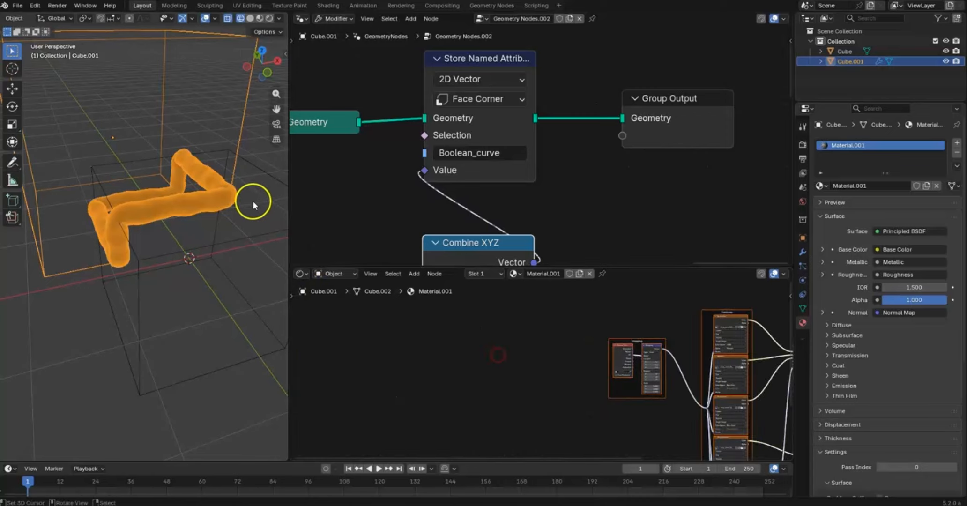
middle_click_drag(407, 342, 455, 292, "ctrl")
left_click_drag(430, 304, 331, 322)
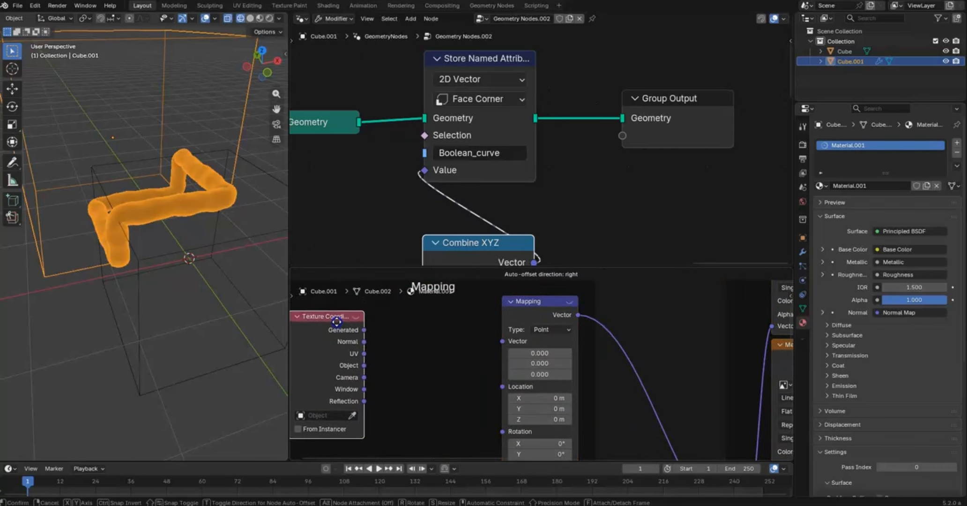
key("shift+a")
left_click(416, 347)
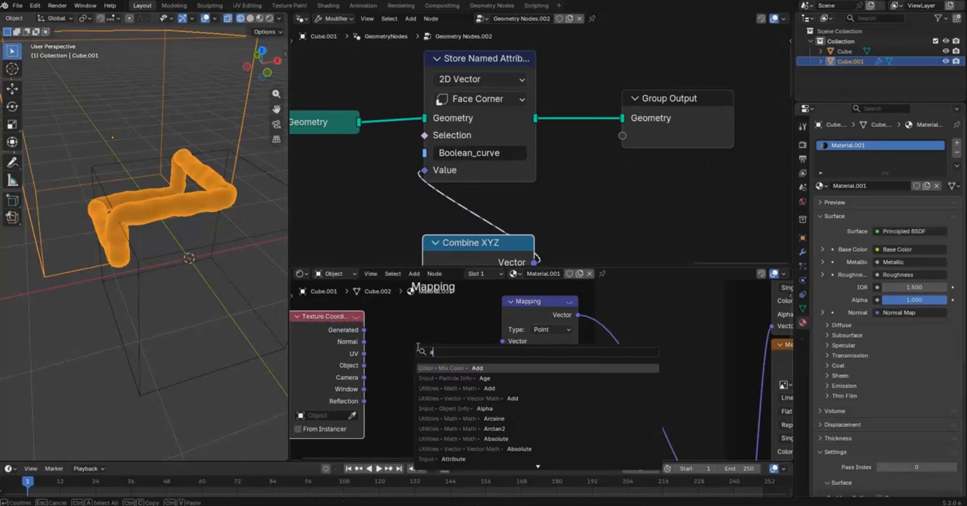
type("attribut")
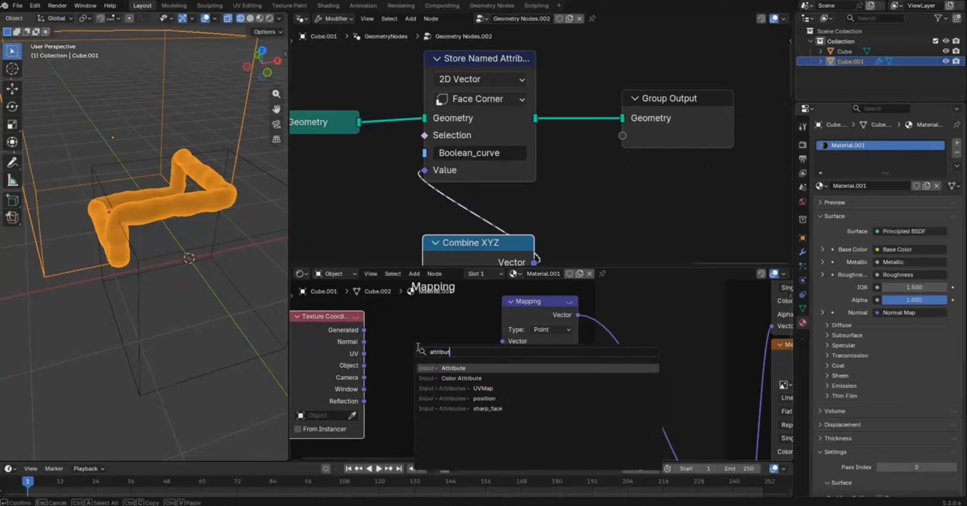
key("Return")
left_click(387, 312)
- Copy the Boolean_curve name from the Store Named Attribute node into the Attribute node's name
left_click(467, 154)
key("ctrl+c")
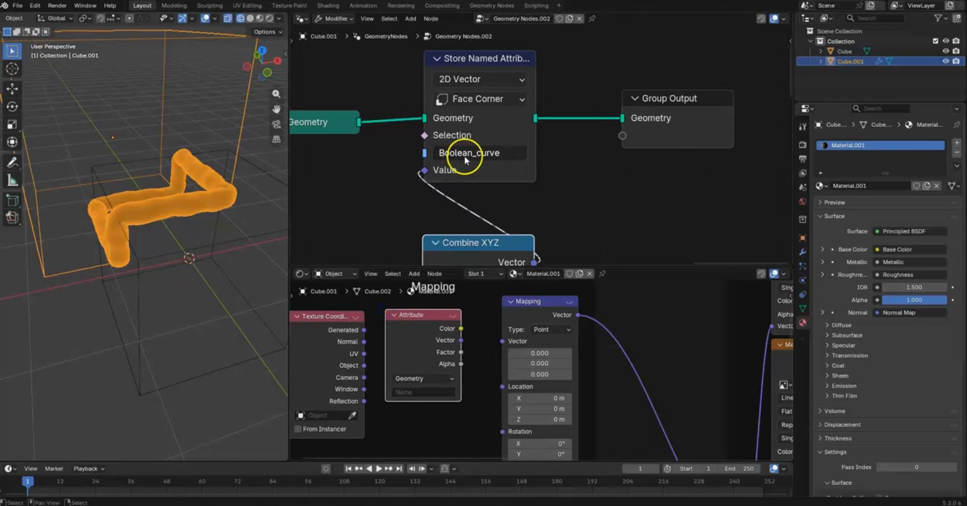
left_click(409, 392)
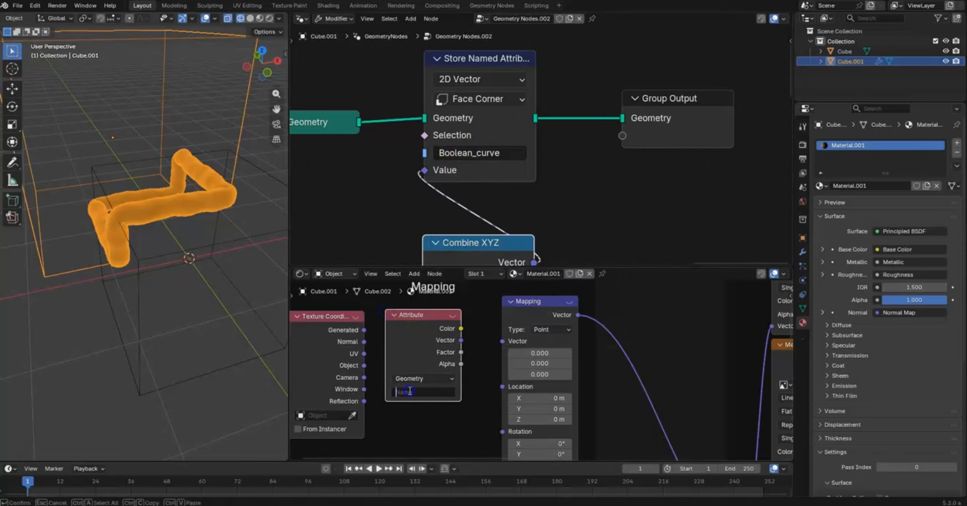
key("ctrl+v")
left_click(200, 105)
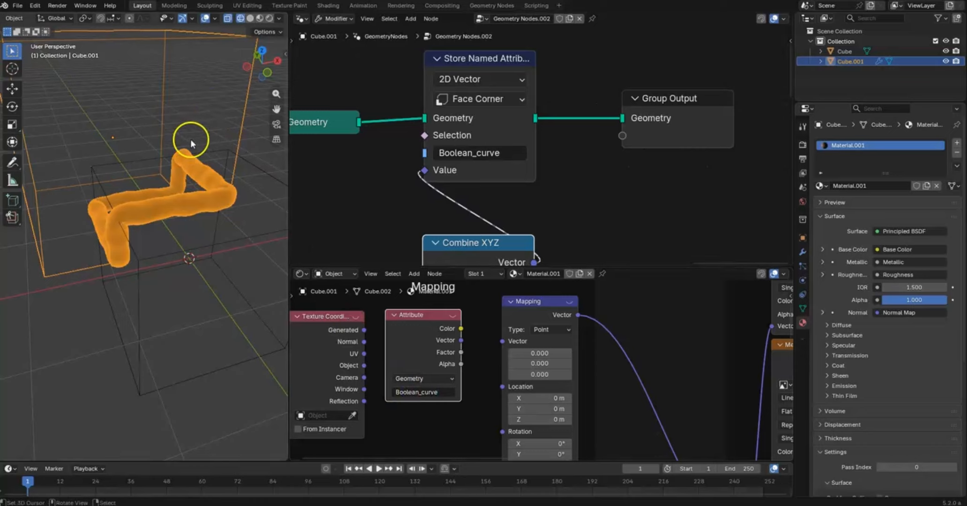
- Switch the viewport to solid shading and move the Group Output node farther from the Store Named Attribute node
key("shift+z")
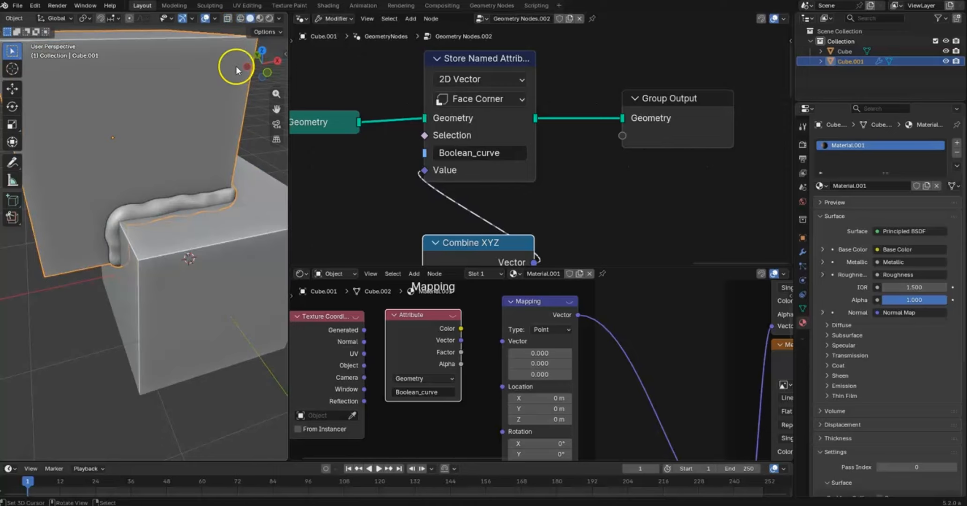
scroll(503, 119, "down", 3)
left_click_drag(590, 123, 688, 115)
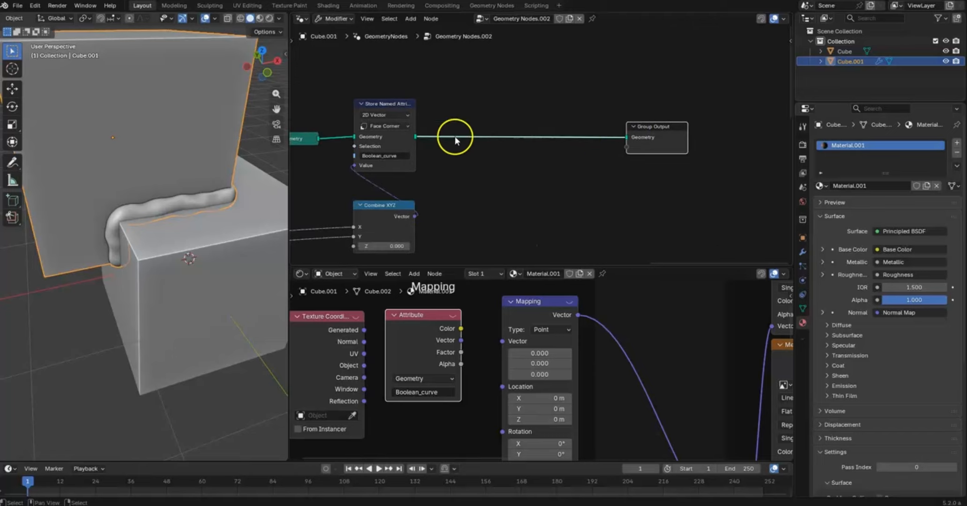
- Show the Node Mapper minimap, set its minimum size to 384 and use it to move to the Curve frame
scroll(464, 131, "down", 5)
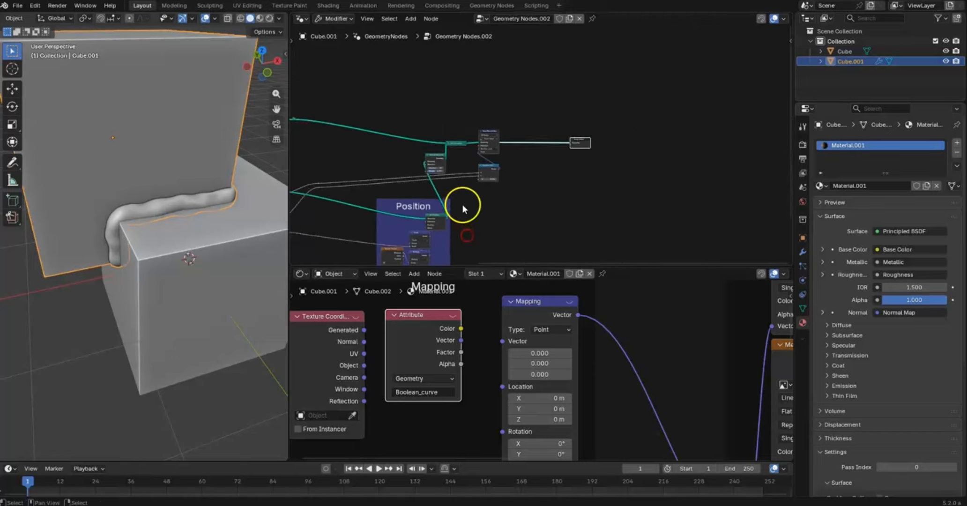
left_click(481, 132)
left_click(498, 139)
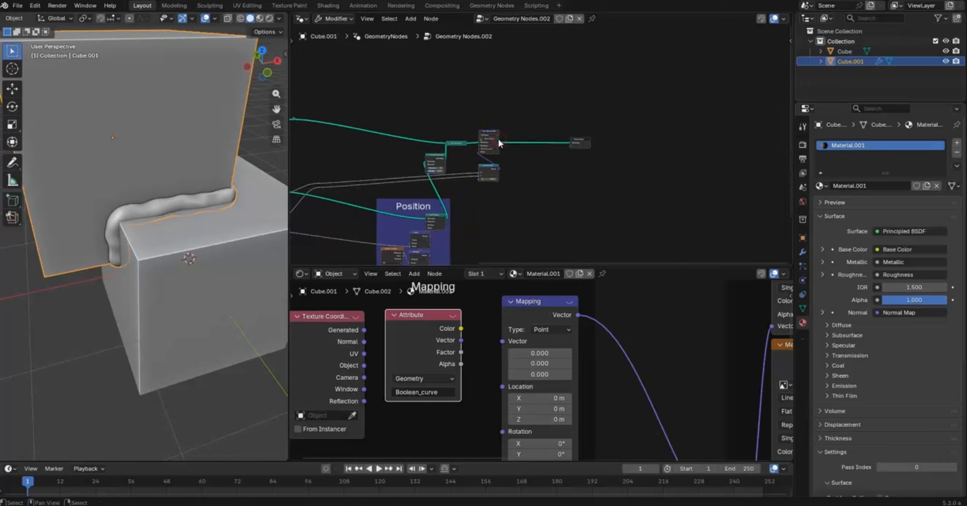
middle_click_drag(484, 143, 488, 125)
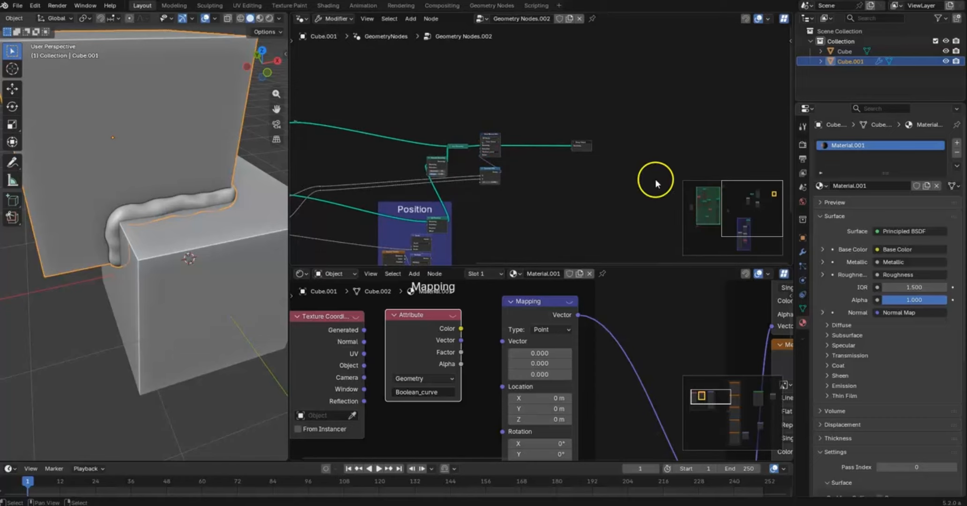
key("n")
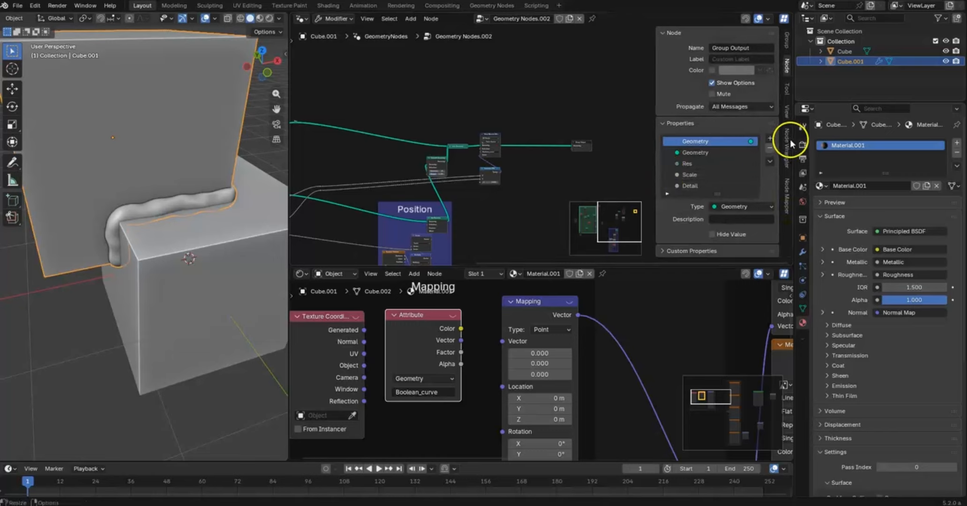
left_click(787, 193)
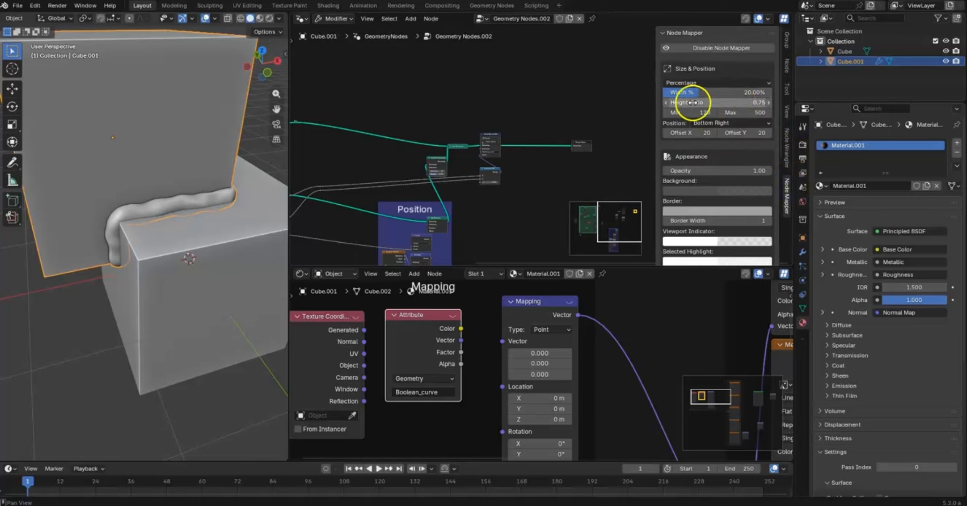
left_click_drag(691, 115, 788, 109)
left_click_drag(509, 144, 571, 155)
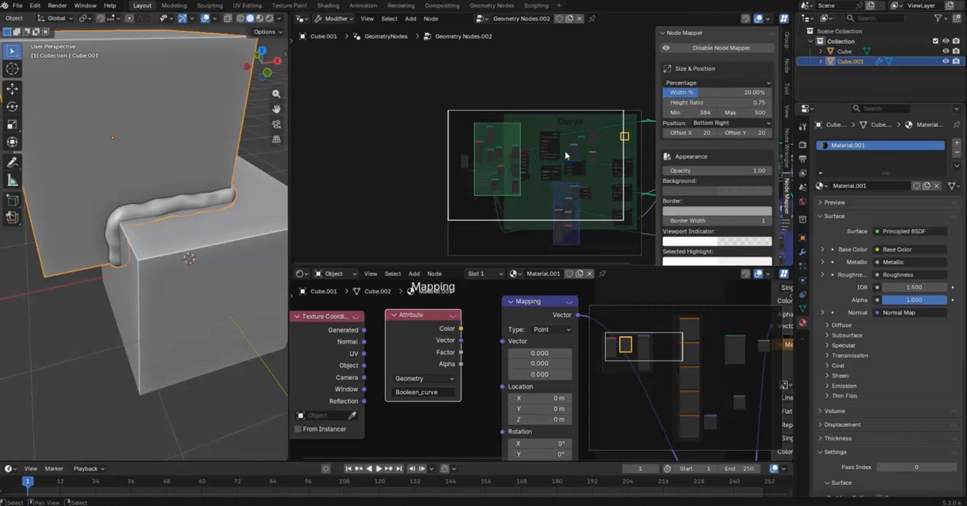
- Set the Node Mapper minimap's position to Top Left and hide the sidebar
key("n")
key("n")
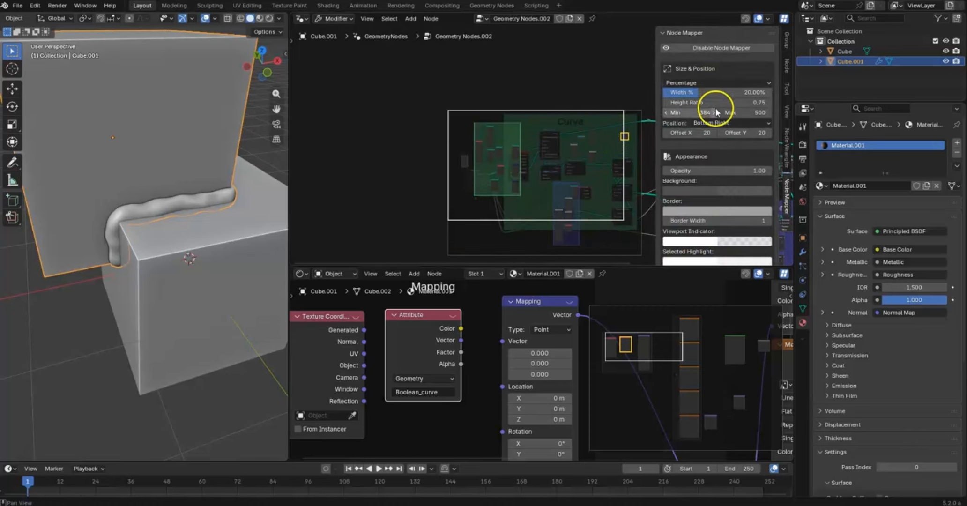
left_click(733, 123)
left_click(729, 134)
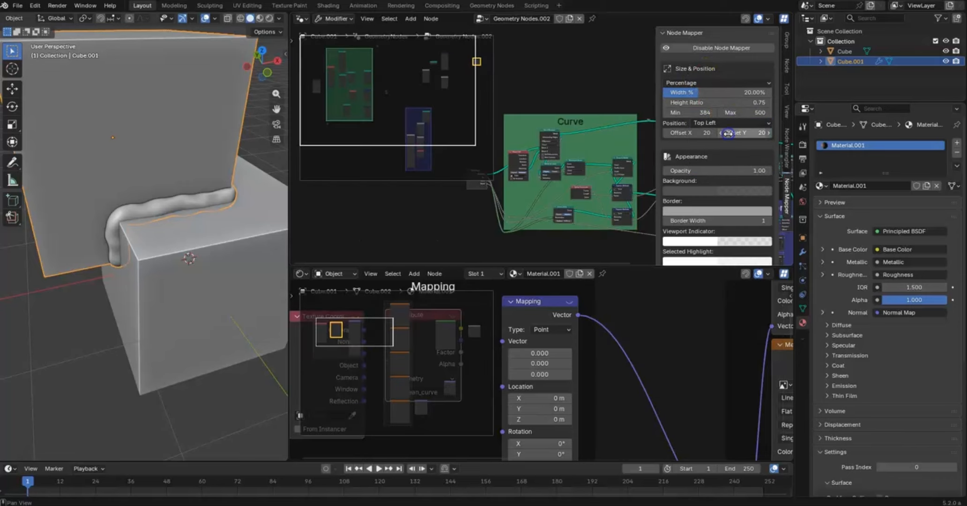
key("n")
- Lower the border between the node editors to enlarge the geometry nodes area, and hide the node minimap
left_click_drag(547, 275, 545, 369)
middle_click_drag(650, 212, 528, 244)
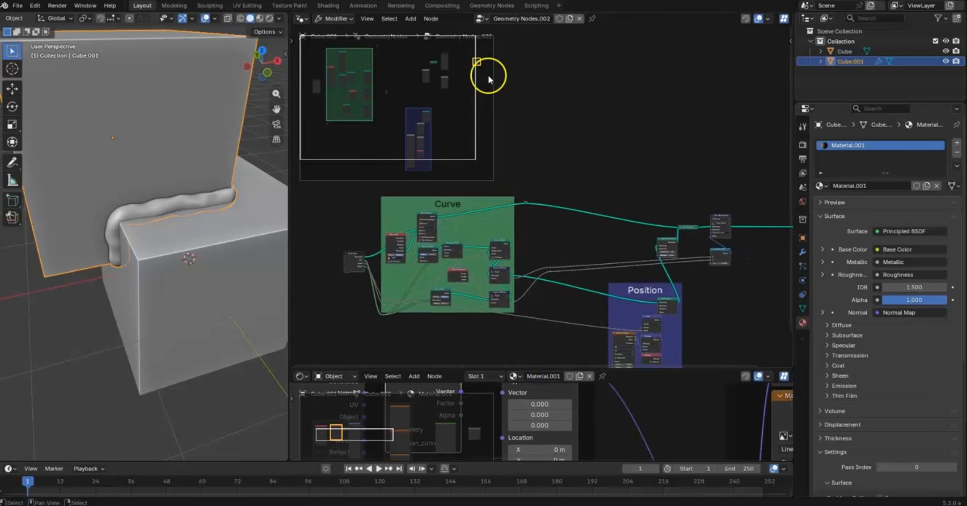
left_click_drag(338, 65, 391, 80)
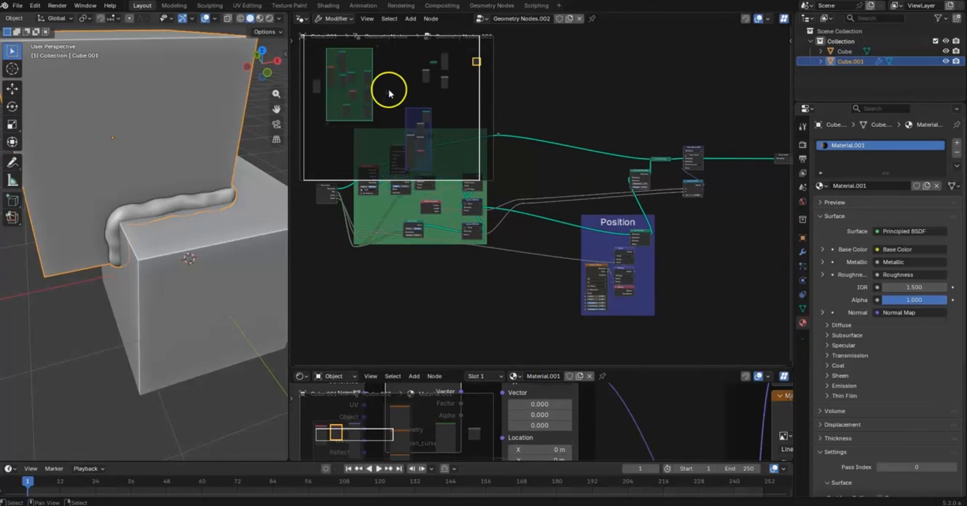
left_click_drag(400, 95, 399, 94)
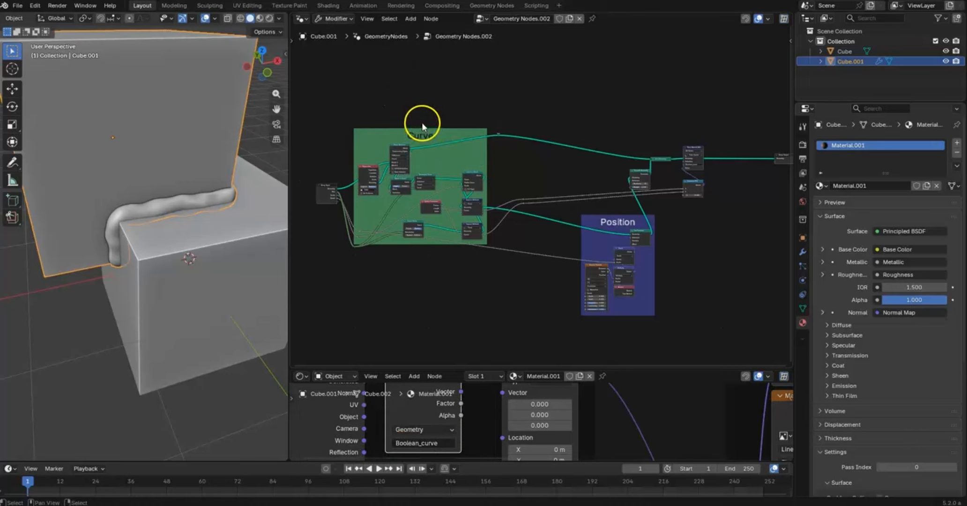
- Link the Mesh Boolean node's Intersecting Edges output to a new Boolean Math Not node placed beside the Combine XYZ node
middle_click_drag(422, 124, 464, 168)
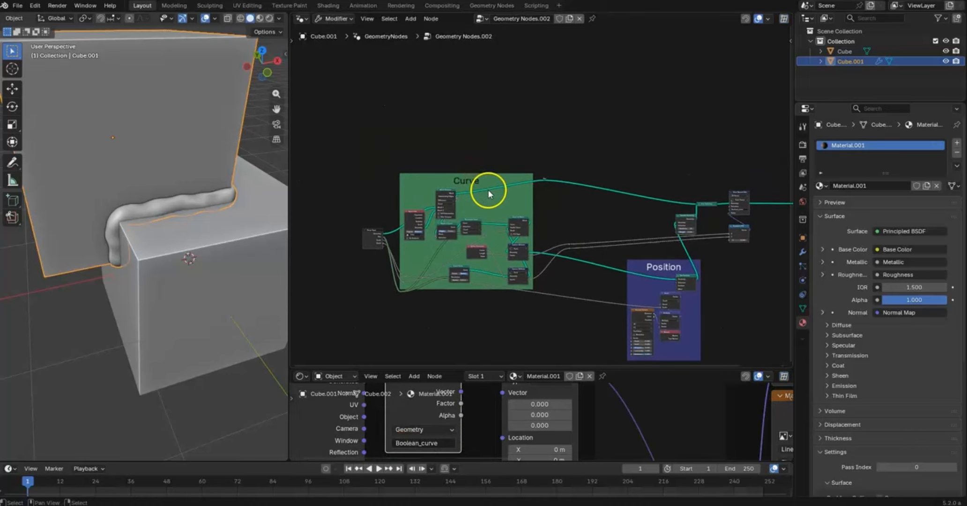
middle_click_drag(468, 136, 496, 102, "ctrl")
scroll(486, 176, "down", 1)
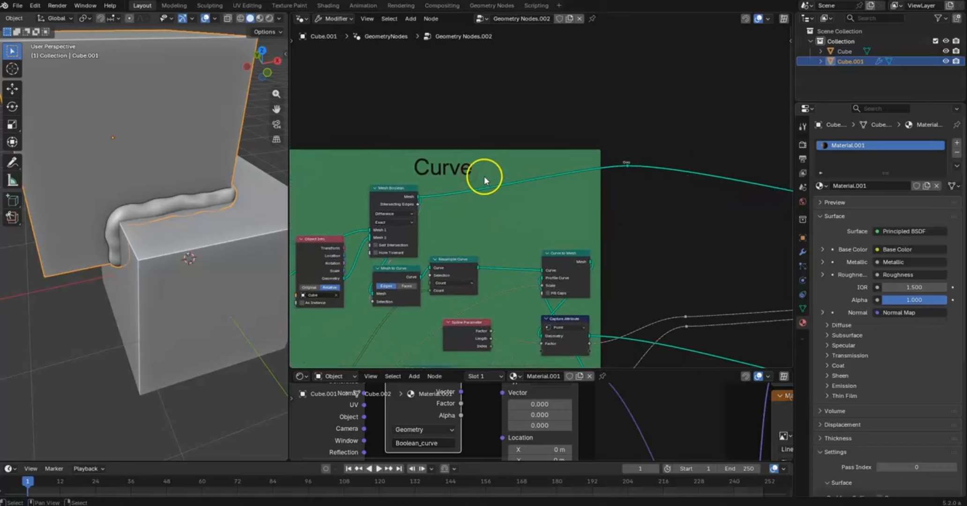
scroll(416, 207, "up", 6)
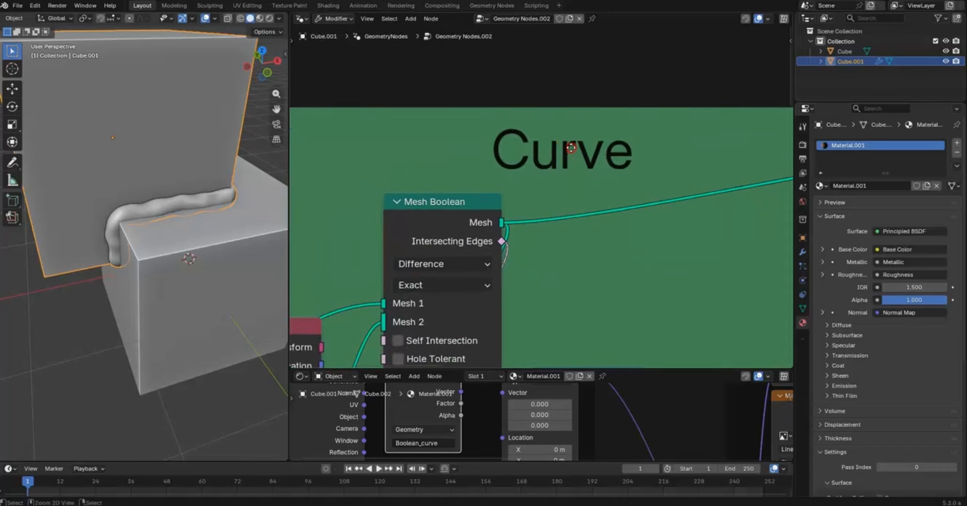
left_click_drag(475, 262, 580, 255)
right_click(580, 254)
middle_click_drag(564, 156, 540, 333, "ctrl")
middle_click_drag(641, 227, 526, 216)
middle_click_drag(512, 172, 505, 191, "ctrl")
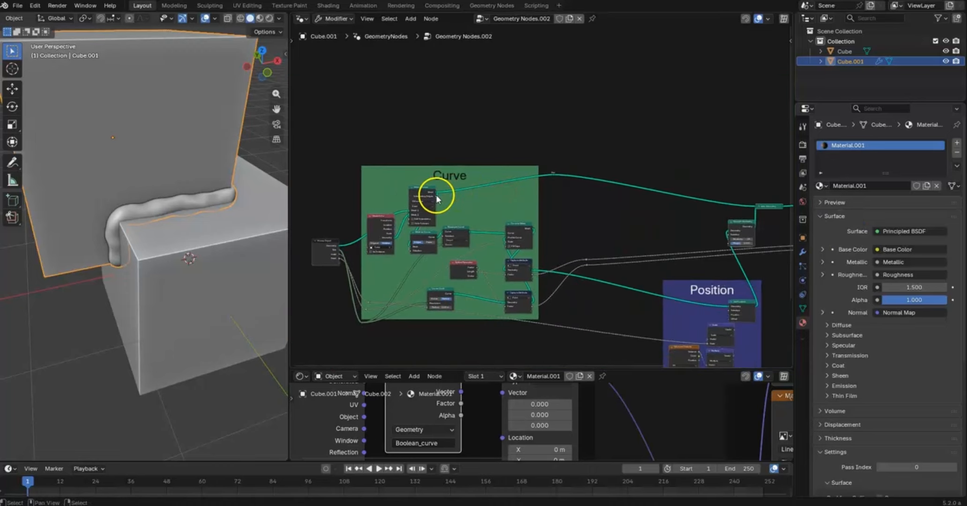
left_click_drag(436, 199, 492, 226)
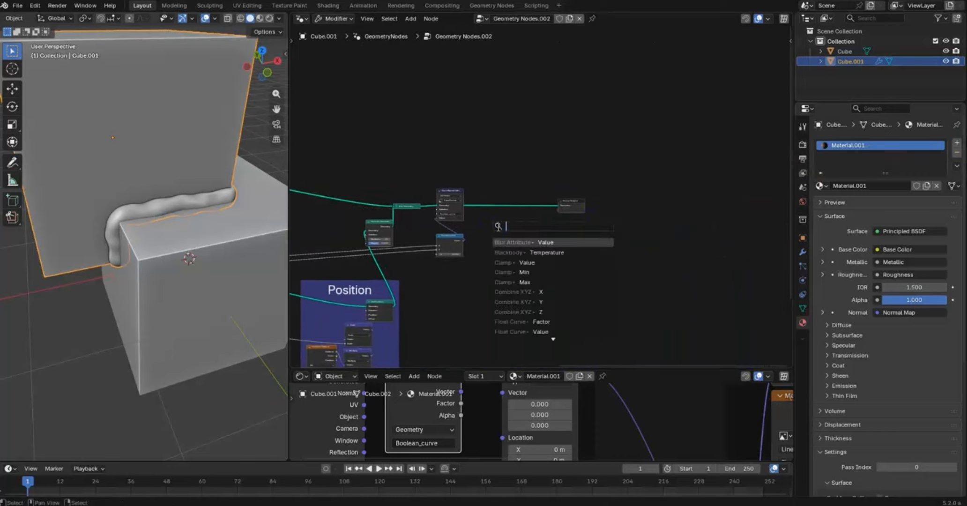
type("not")
key("Return")
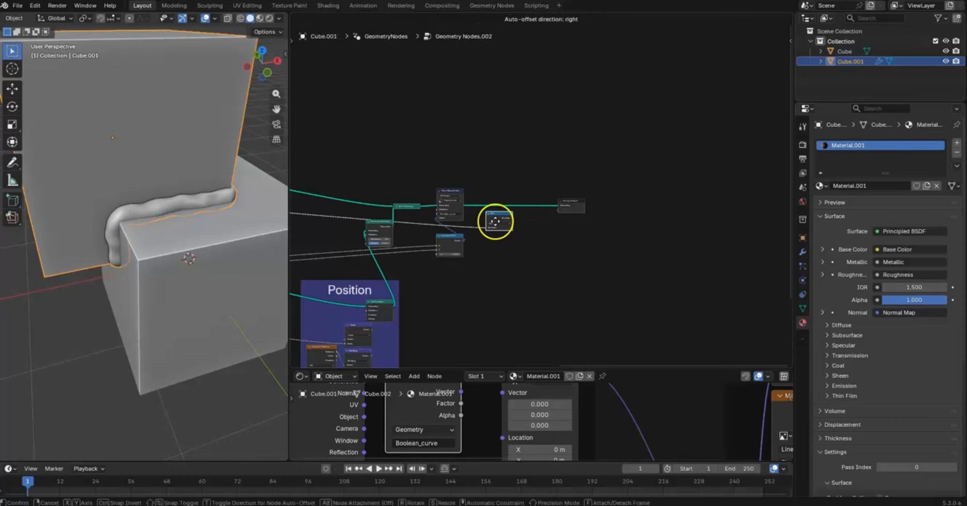
left_click(490, 249)
mouse_move(514, 237)
middle_mouse_down()
mouse_move(516, 192)
mouse_move(524, 238)
middle_mouse_up()
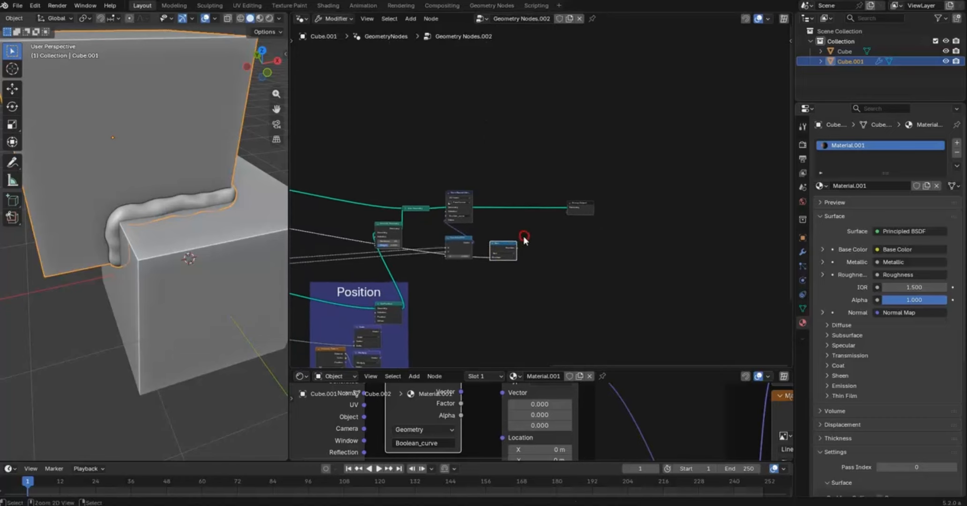
- Insert a Set Material node between the Store Named Attribute node and the Group Output
middle_click_drag(536, 186, 543, 157, "ctrl")
key("shift+a")
type("se")
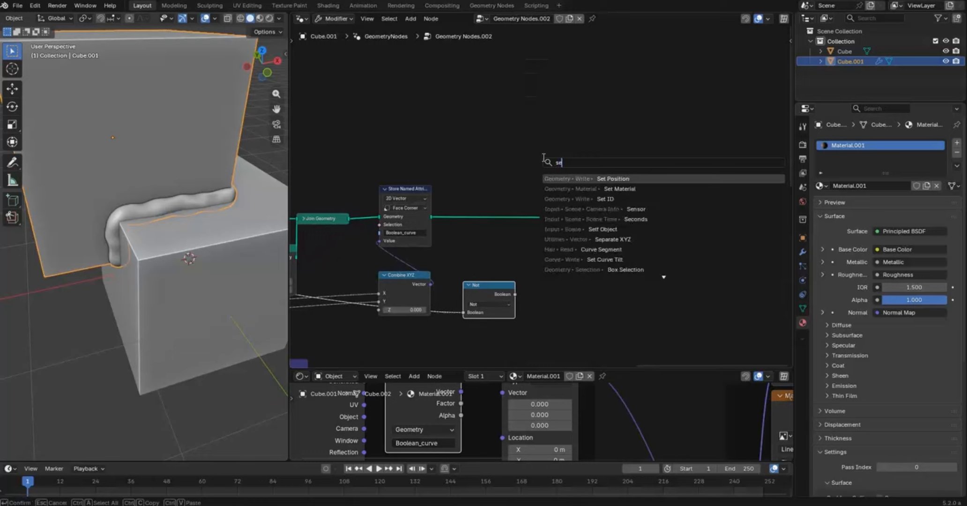
type("t mater")
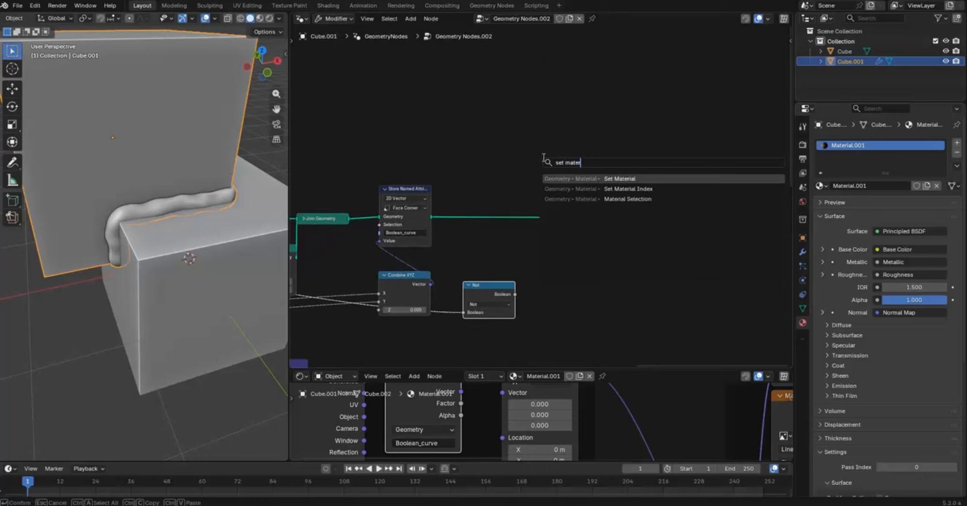
left_click(612, 179)
left_click(470, 205)
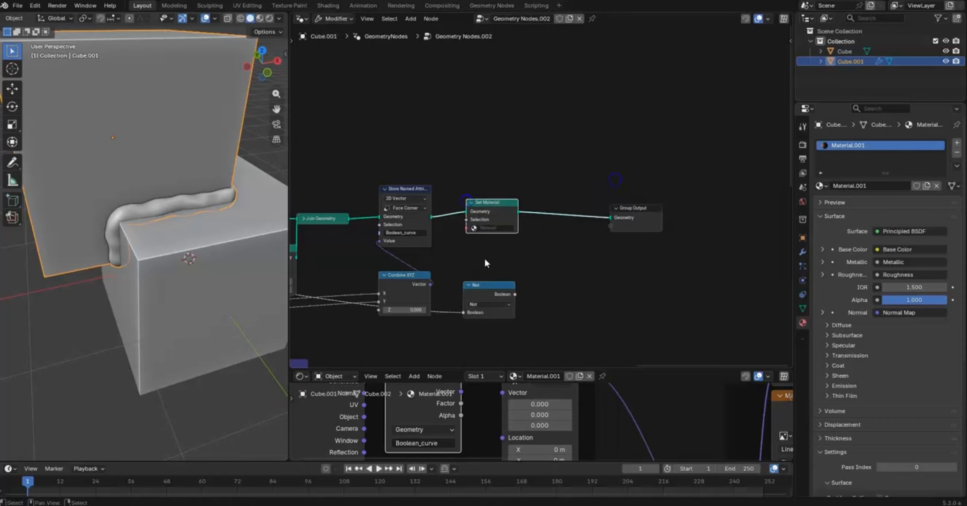
- Place a reroute on the Intersecting Edges link ahead of the Not node and connect it to the Set Material node's Selection
left_click(488, 287)
left_click_drag(488, 287, 513, 242)
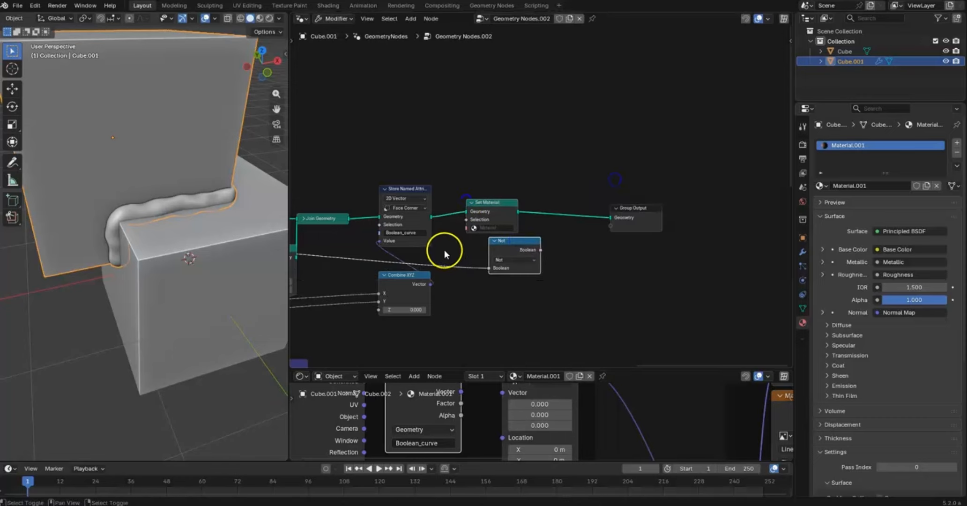
right_click_drag(444, 251, 452, 294, "shift")
left_click_drag(449, 266, 467, 219)
left_click(491, 205)
left_click_drag(514, 241, 444, 263)
- Duplicate the Set Material node onto the link before the Group Output and connect the Not node's Boolean output to its Selection
key("shift+d")
left_click(586, 201)
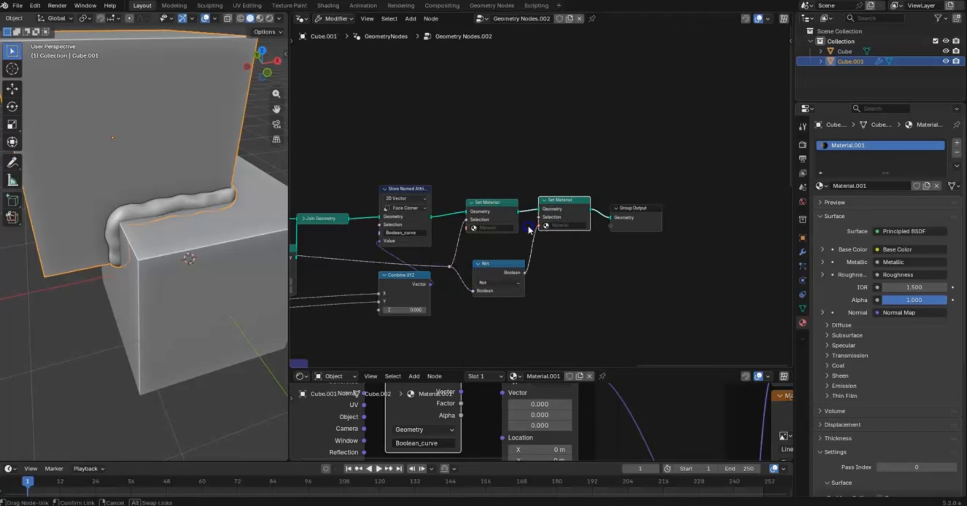
left_click_drag(538, 219, 538, 218)
left_click_drag(491, 262, 484, 242)
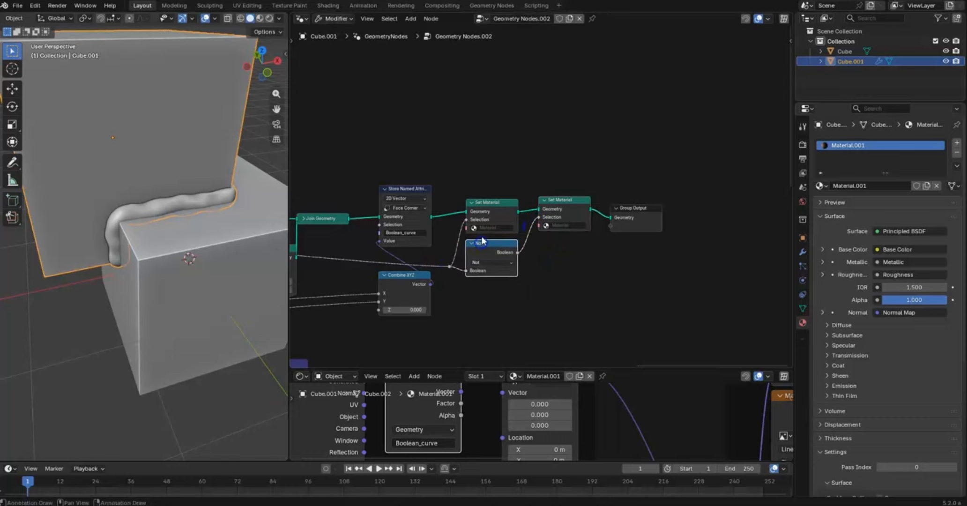
- Switch the viewport to Material Preview, and rename Material.001 as Metal plate rusty and assign it in the second Set Material node
left_click(259, 19)
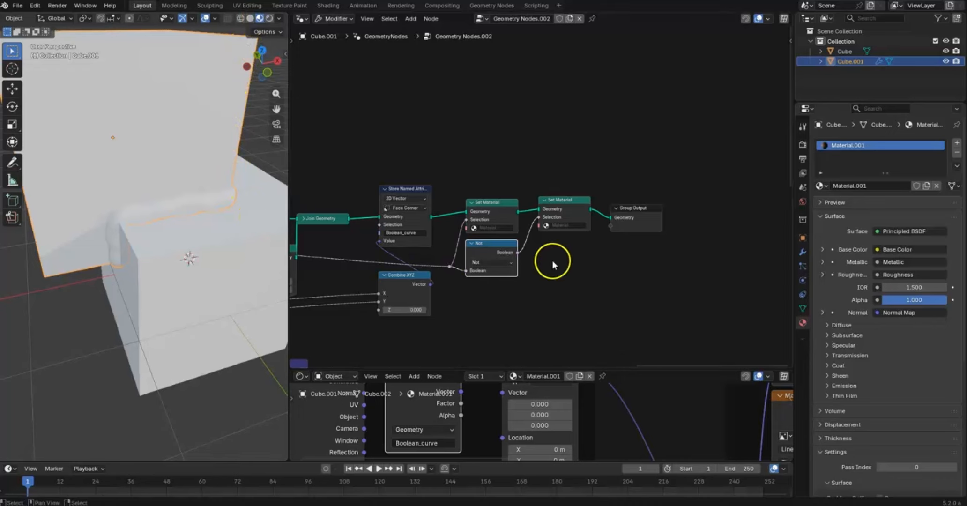
scroll(539, 260, "up", 3)
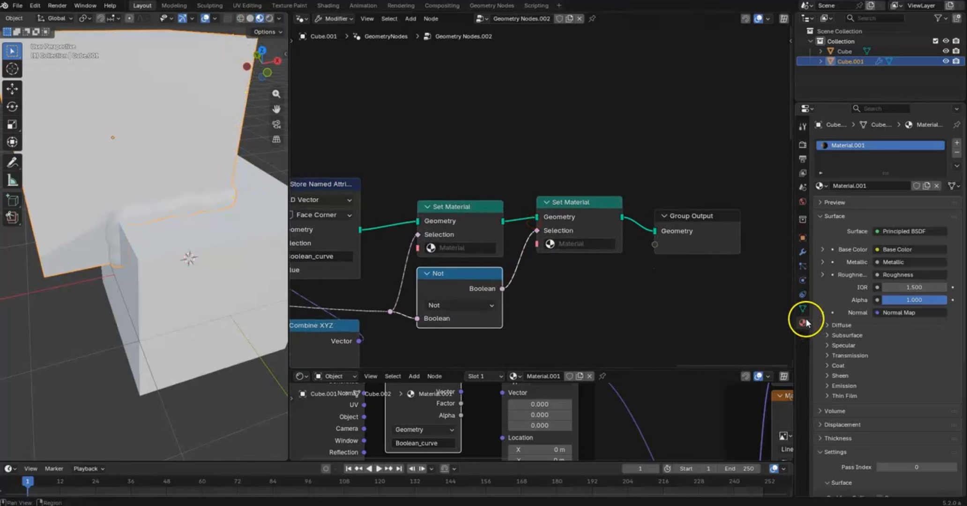
double_click(856, 146)
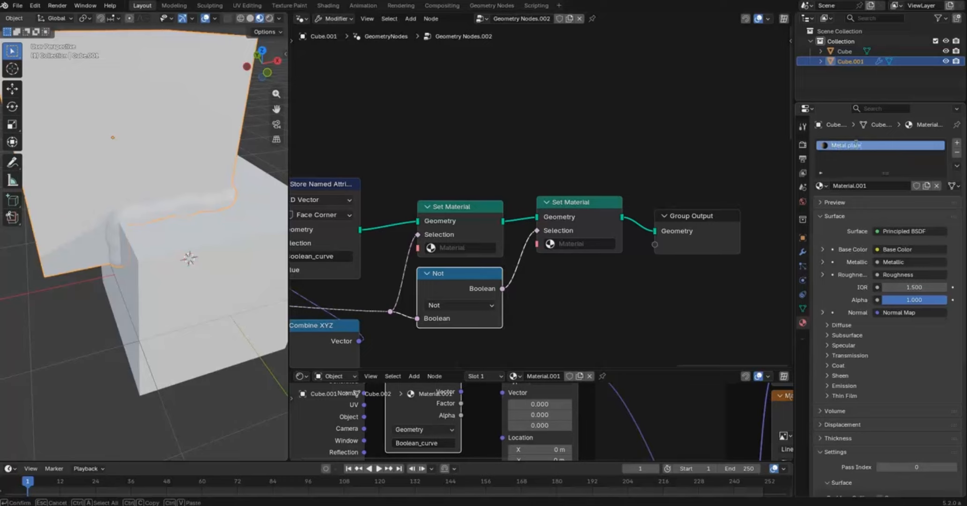
type("Metal plate rusty")
key("Return")
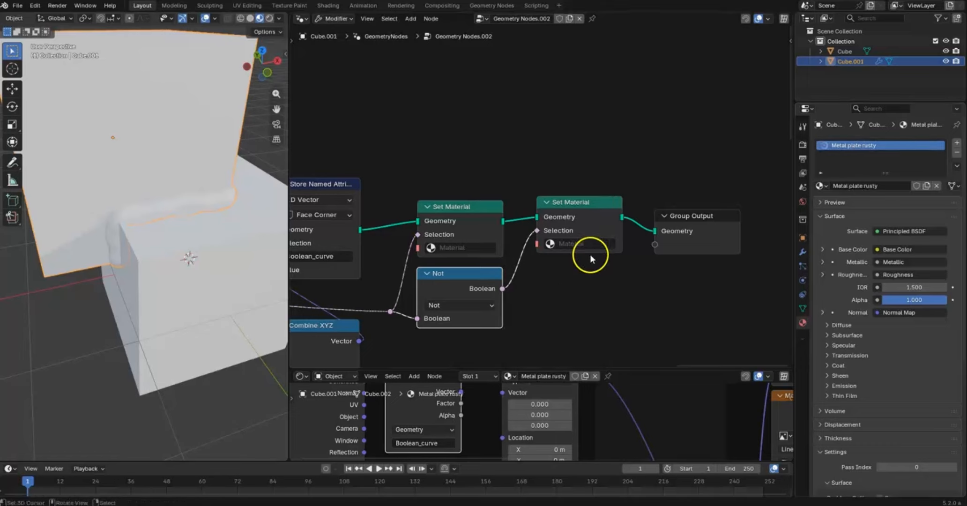
left_click(583, 243)
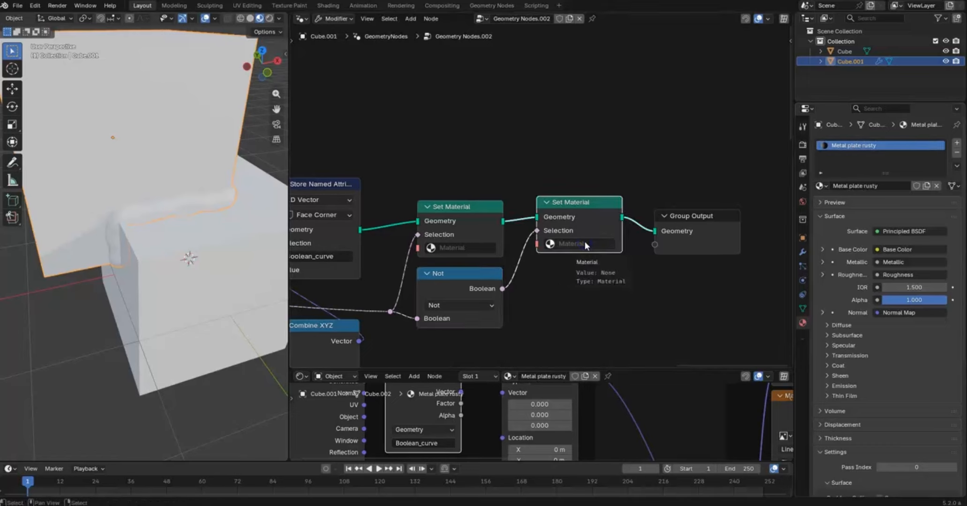
left_click(575, 288)
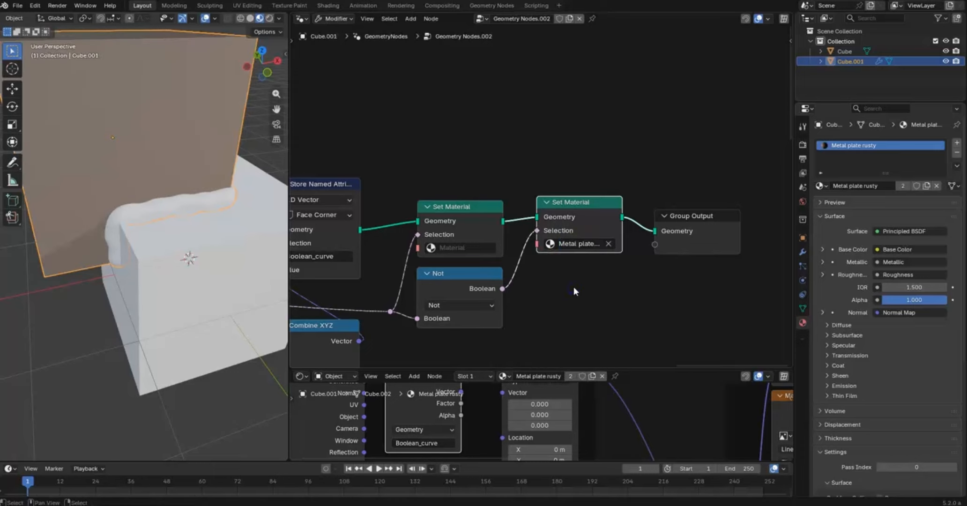
- Enlarge the shader editor and link the Texture Coordinate node's UV output to the Mapping node's Vector input
left_click_drag(553, 369, 522, 187)
middle_click_drag(429, 277, 495, 262)
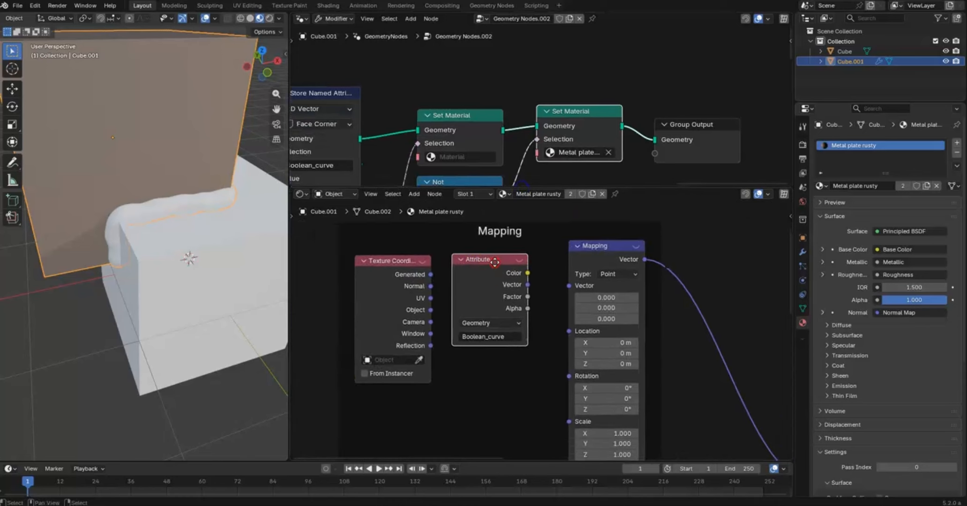
scroll(496, 261, "up", 1)
left_click_drag(412, 292, 564, 282)
middle_click_drag(249, 254, 249, 253)
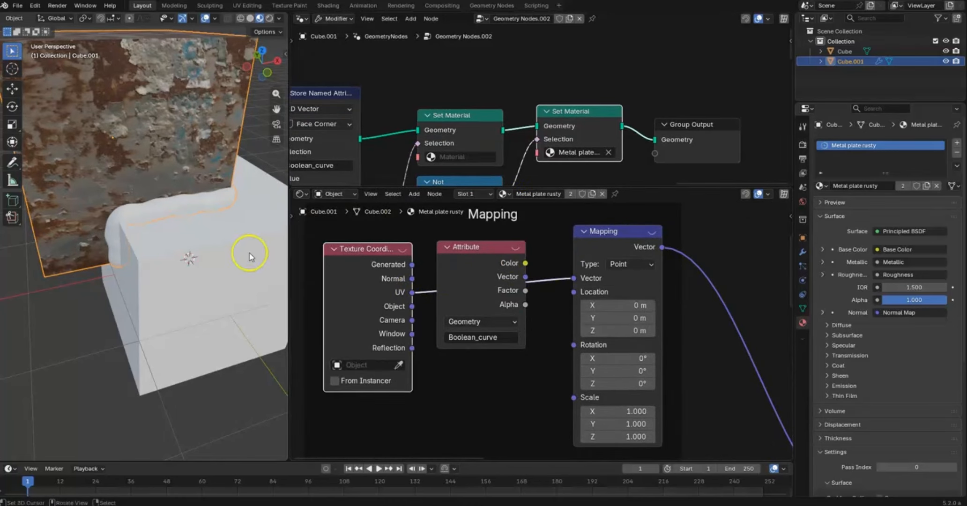
- Create a new geometry node tree on the lower cube with a Set Material node between Group Input and Group Output
left_click(210, 263)
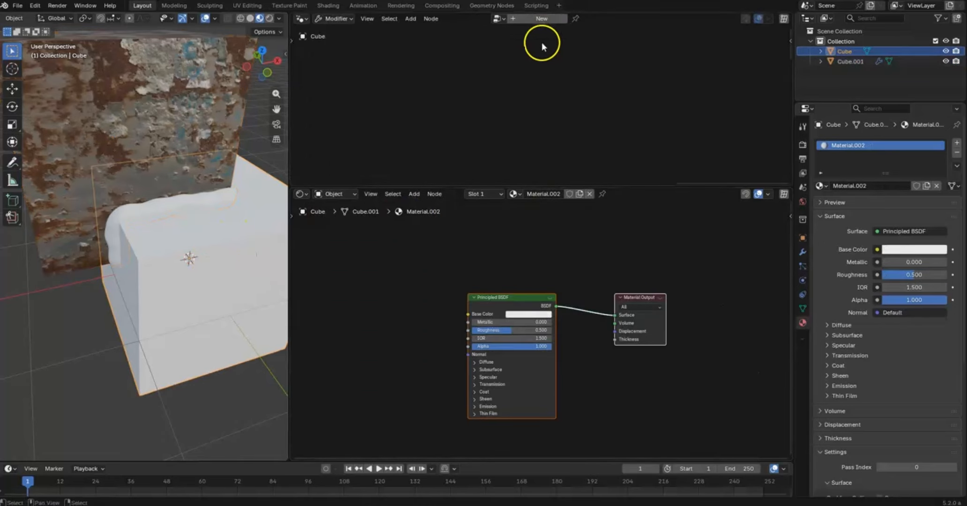
left_click(537, 21)
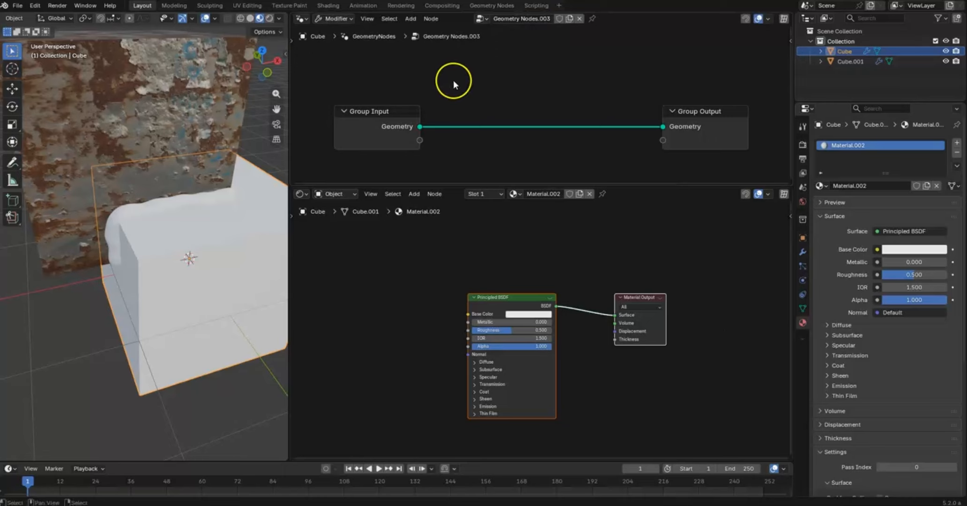
key("shift+a")
type("set mat")
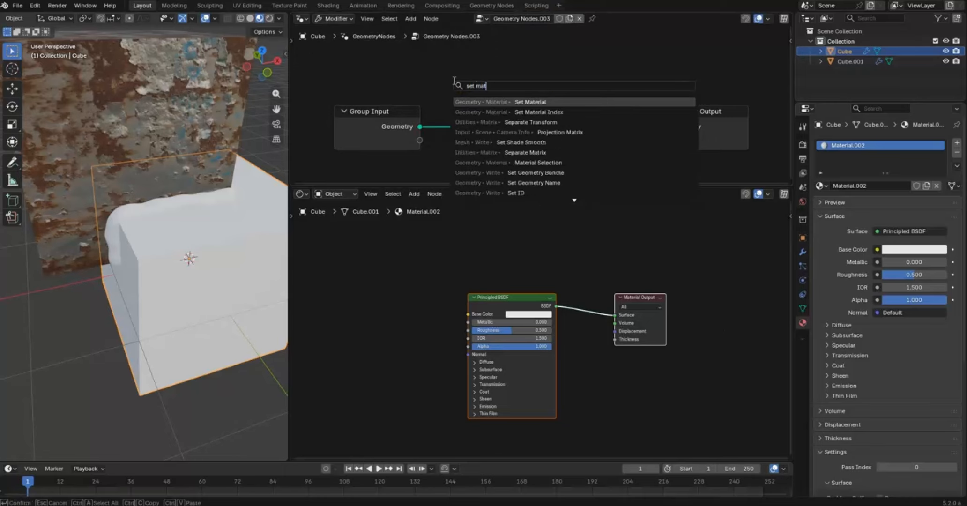
type("er")
key("Return")
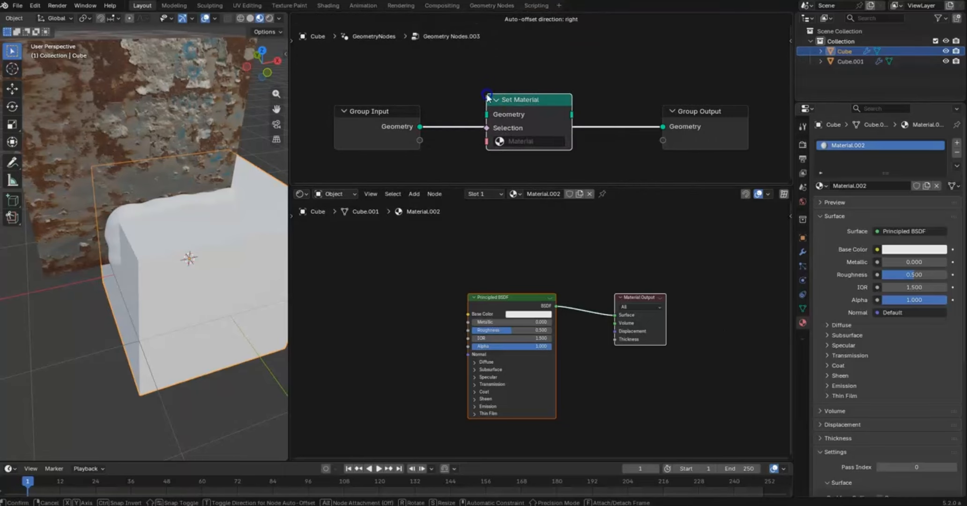
left_click(487, 97)
- Set the material of the lower cube's Set Material node to Metal plate rusty
left_click(521, 141)
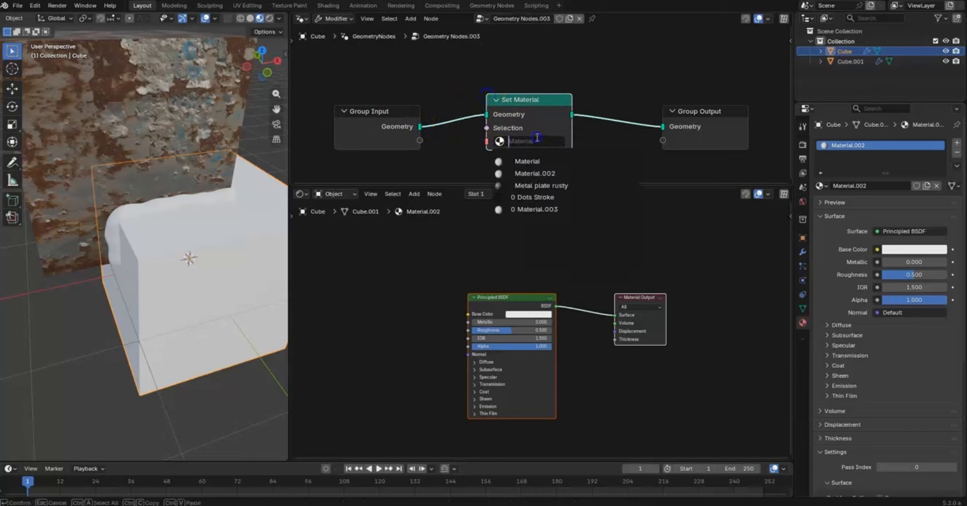
left_click(549, 186)
mouse_move(206, 169)
middle_mouse_down()
mouse_move(131, 165)
mouse_move(188, 199)
mouse_move(182, 207)
mouse_move(155, 164)
mouse_move(214, 174)
middle_mouse_up()
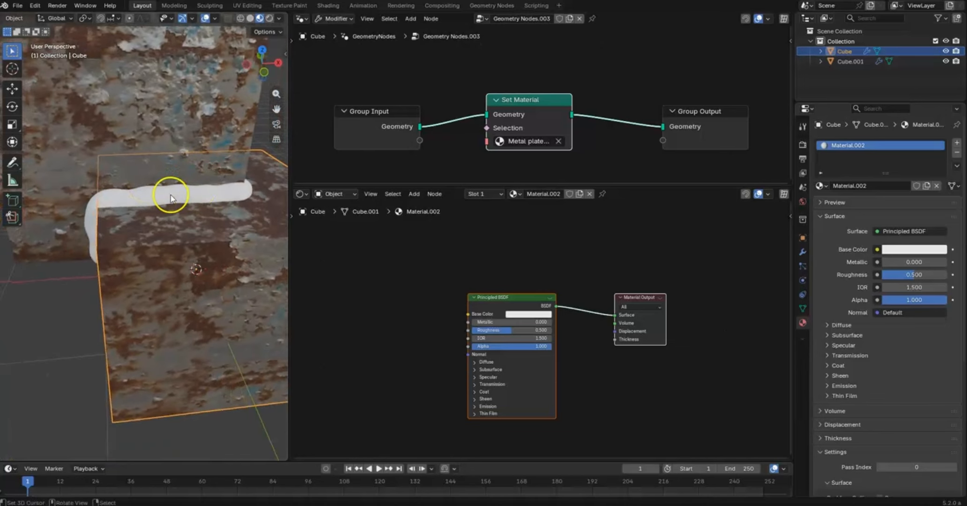
- Add a second material slot with a new material to the upper cube, Cube.001
left_click(191, 122)
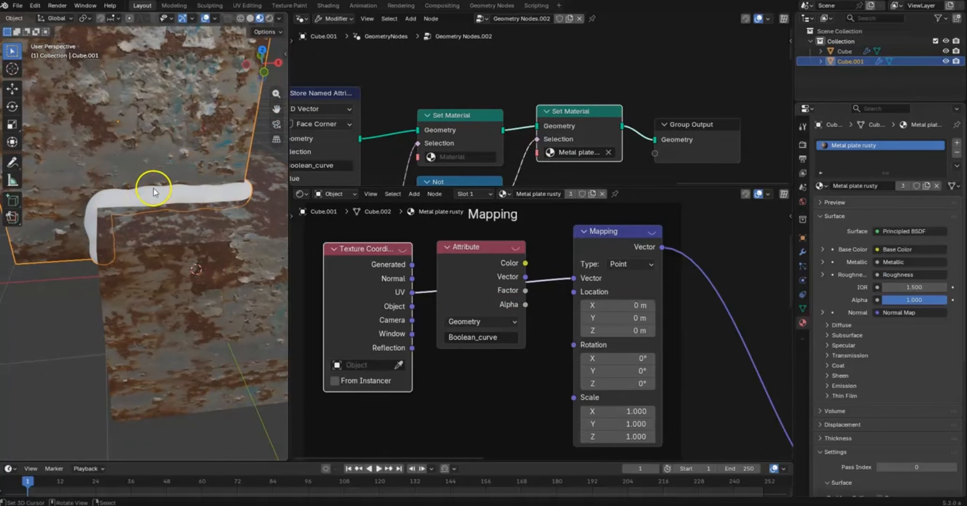
scroll(501, 116, "down", 1)
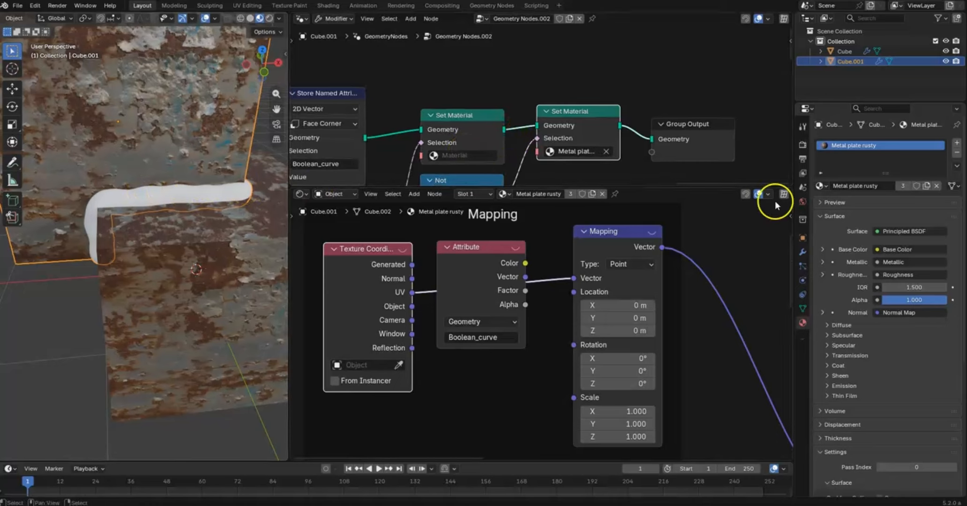
left_click(957, 143)
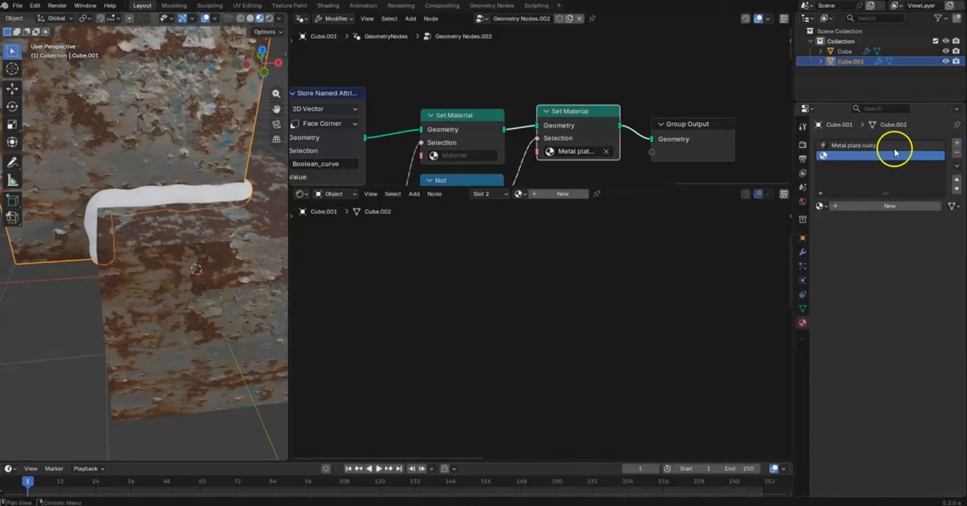
left_click(871, 207)
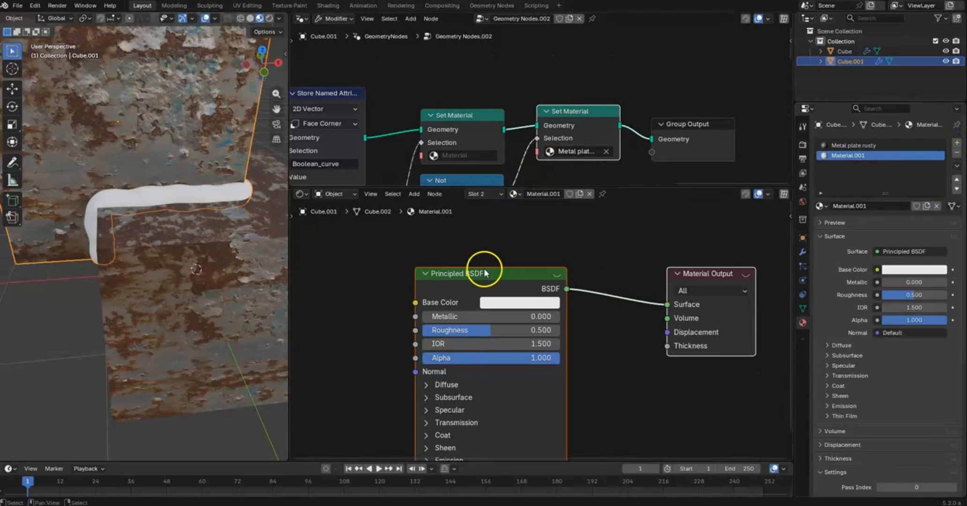
- Add a Principled texture setup to the new material from all the metal_plate_02_4k texture files in Downloads
key("ctrl+shift+t")
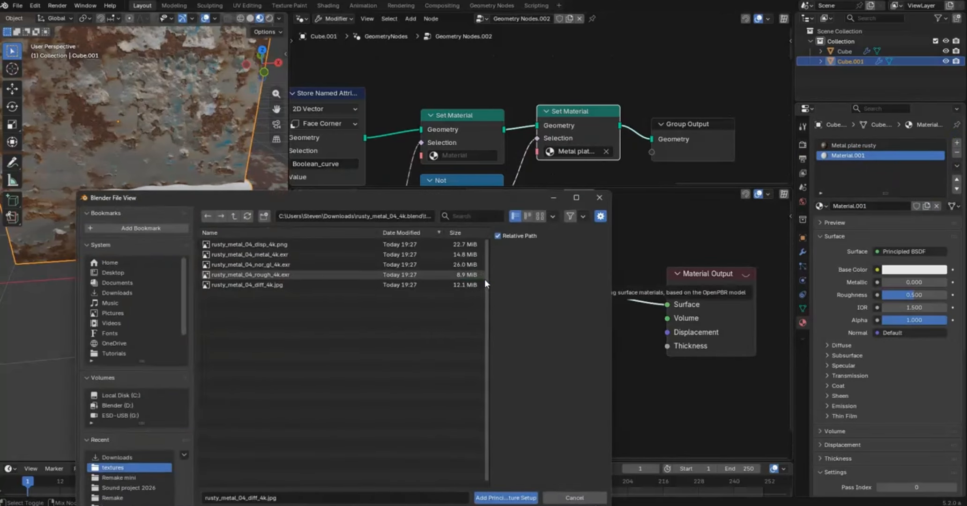
left_click(235, 216)
left_click(235, 216)
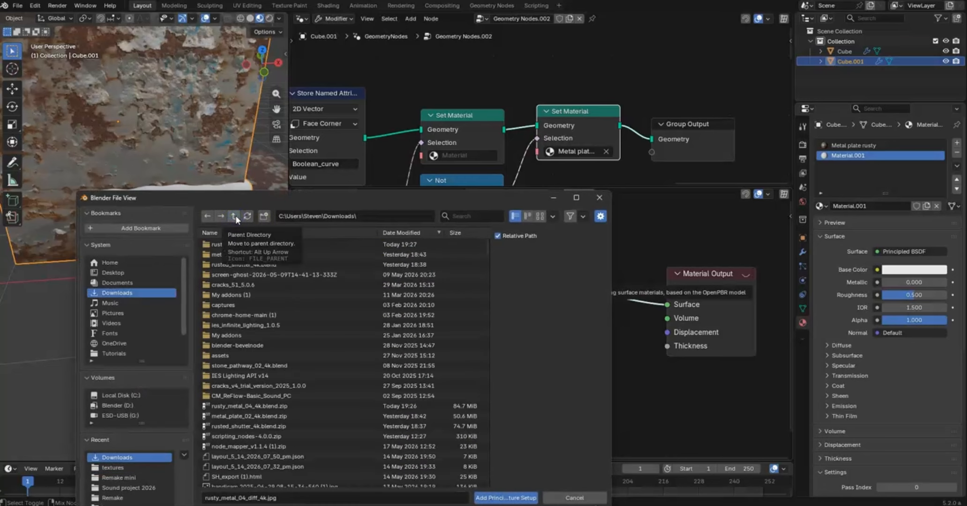
left_click(252, 255)
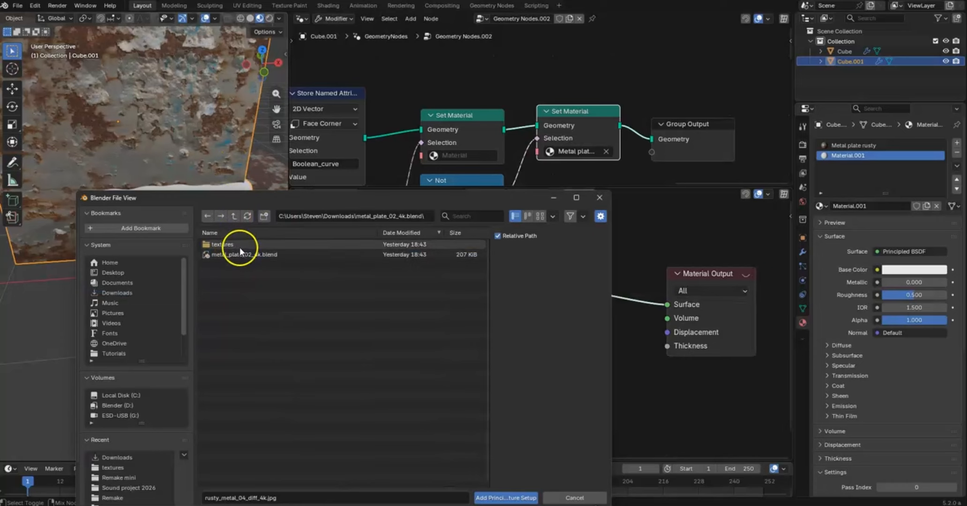
left_click(238, 244)
left_click_drag(263, 300, 230, 244)
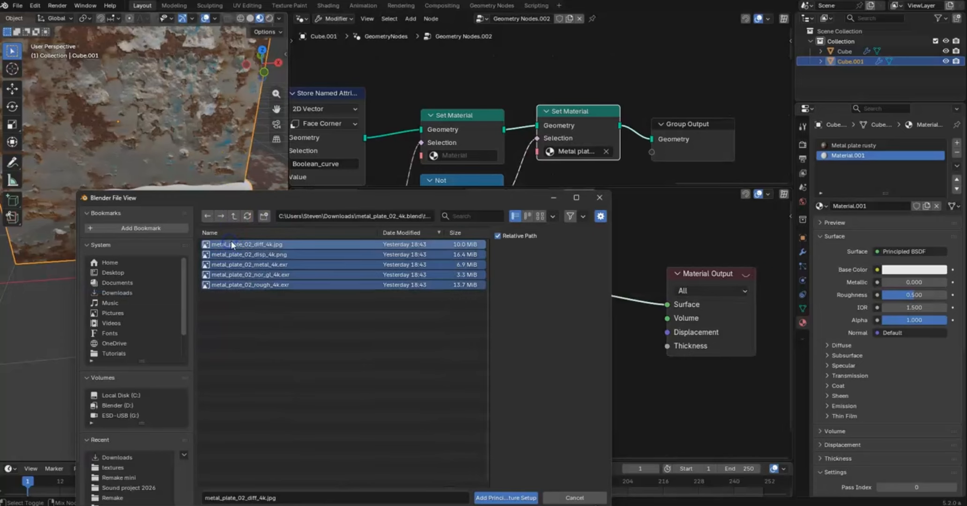
key("Return")
left_click(343, 285)
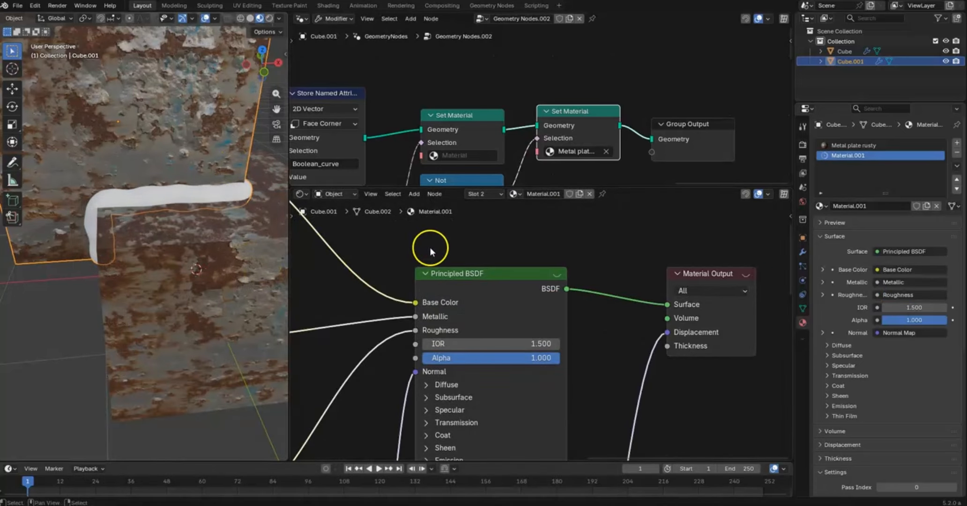
- Rename the new material in the second slot as Material_2
double_click(853, 157)
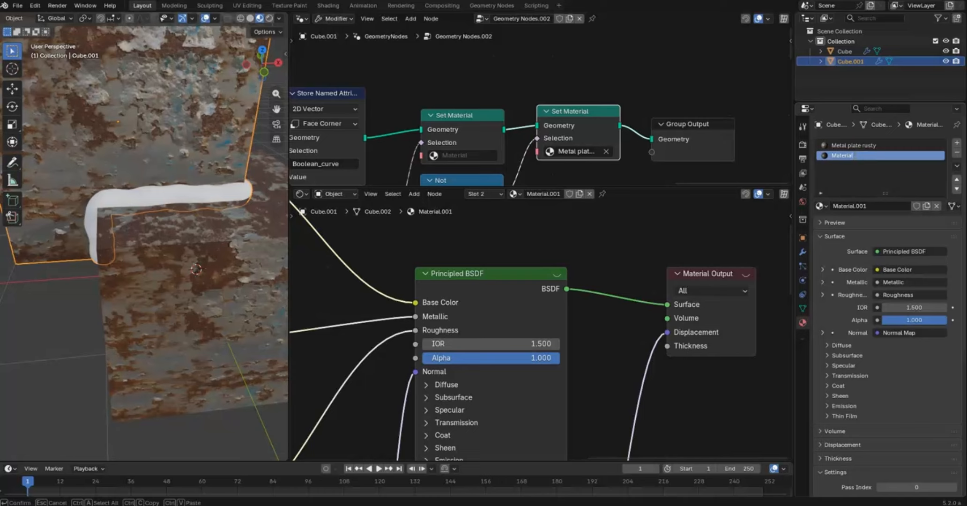
type("_2")
key("Return")
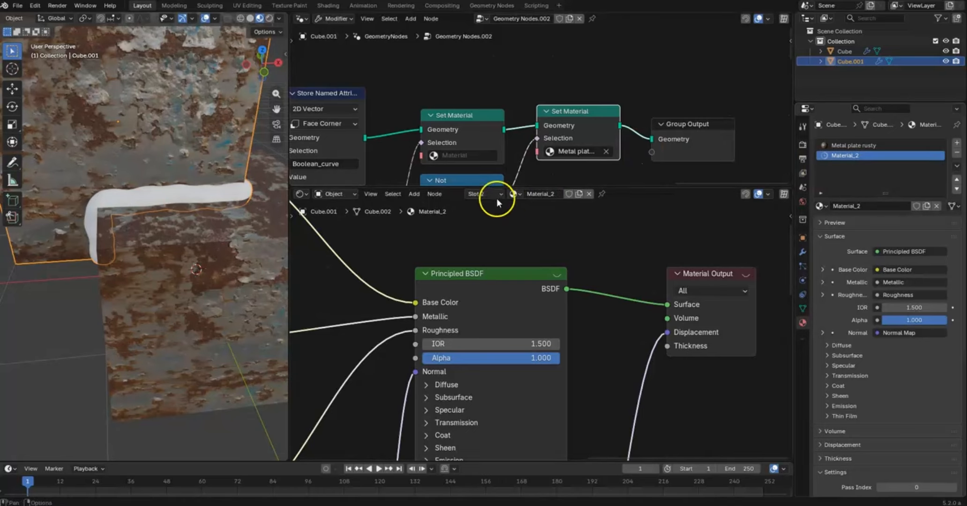
- Enlarge the geometry nodes area and assign Material_2 in the first Set Material node for the weld
left_click_drag(495, 187, 460, 407)
scroll(495, 265, "down", 1)
scroll(496, 263, "up", 3)
middle_click_drag(497, 263, 561, 249)
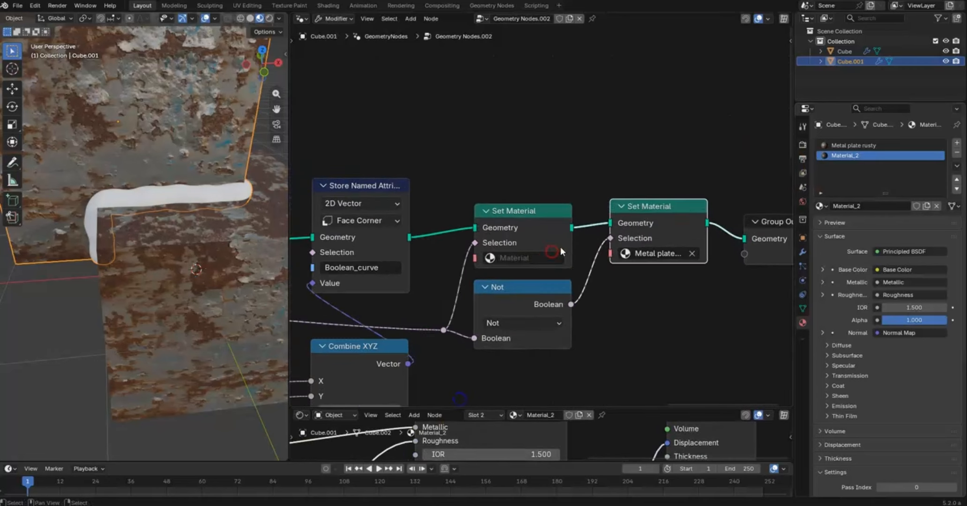
scroll(543, 220, "up", 2)
left_click(514, 257)
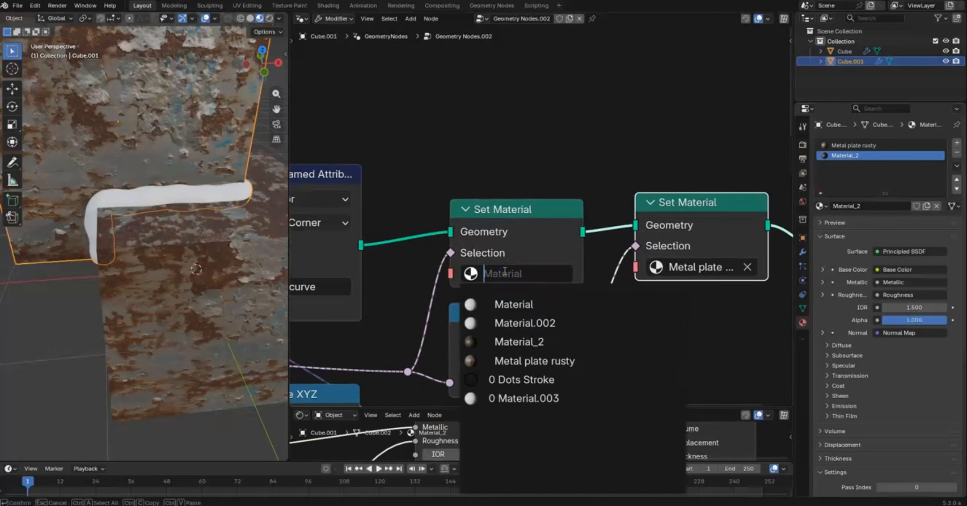
left_click(517, 342)
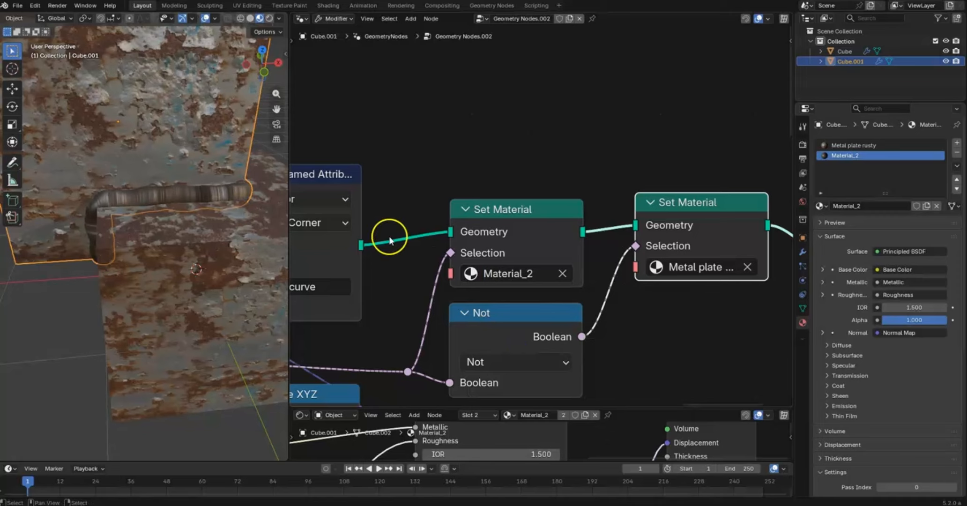
middle_click_drag(146, 201, 180, 175)
scroll(178, 175, "up", 3)
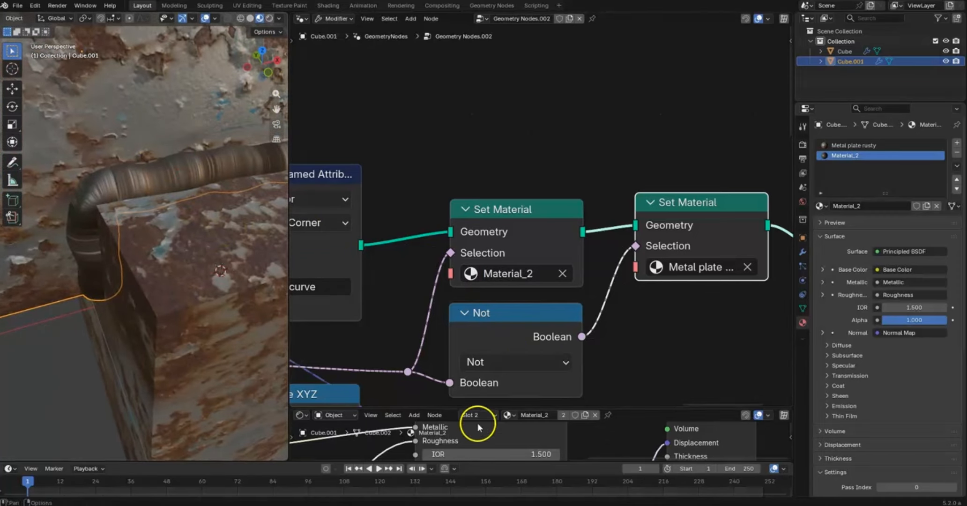
- Enlarge the shader editor and detach the Texture Coordinate node from the Mapping node in Material_2, moving it aside
left_click_drag(437, 409, 486, 111)
middle_click_drag(486, 157, 486, 313, "ctrl")
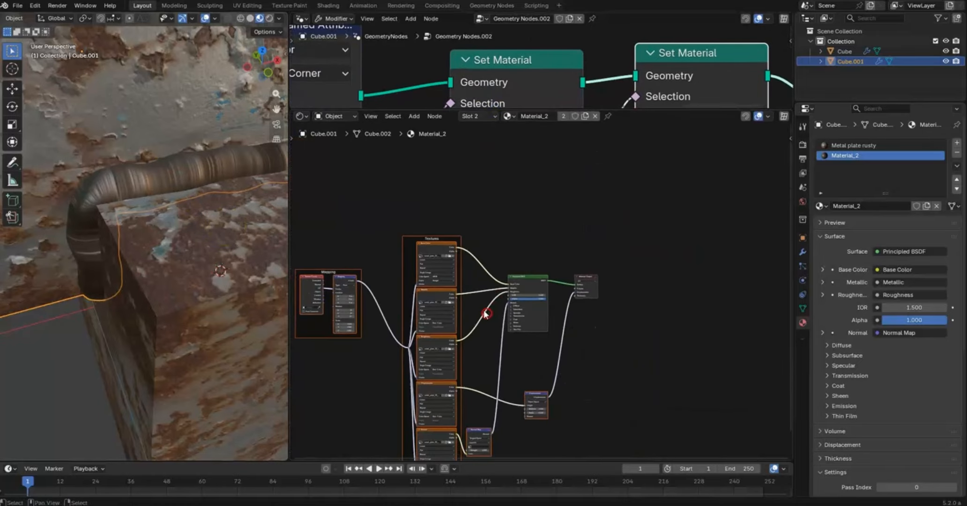
middle_click_drag(390, 313, 574, 186)
left_click_drag(515, 246, 409, 244, "alt")
middle_click_drag(505, 264, 475, 267)
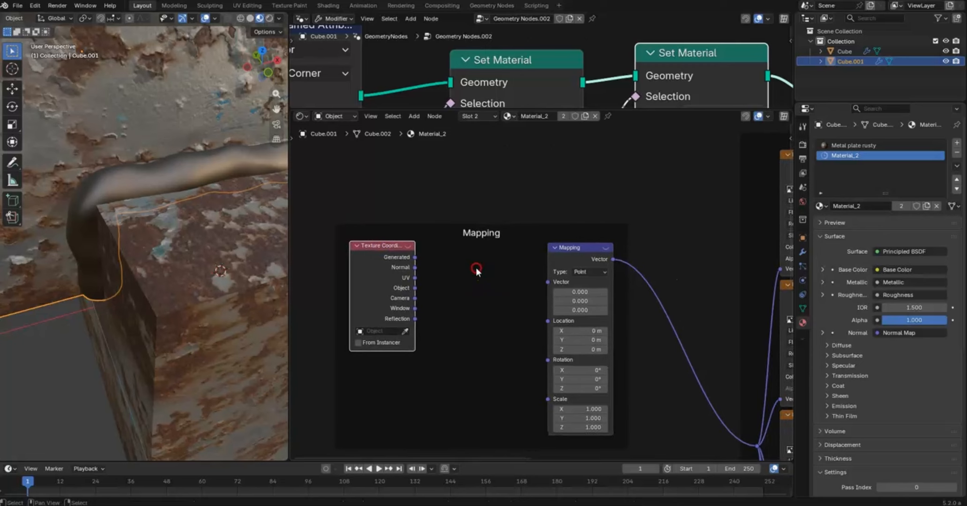
- Add an Attribute node between the Texture Coordinate and Mapping nodes inside the Mapping frame of Material_2
key("shift+a")
type("attri")
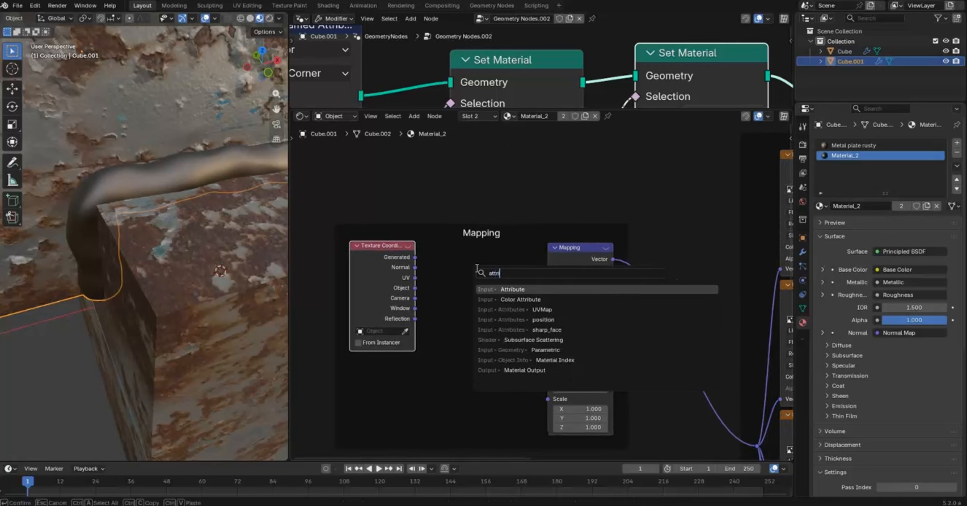
left_click(529, 288)
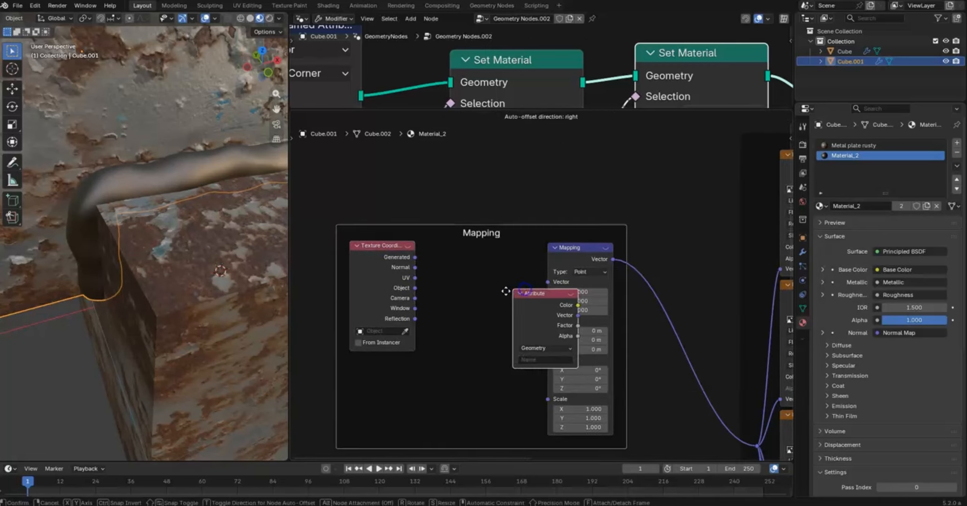
left_click(453, 291)
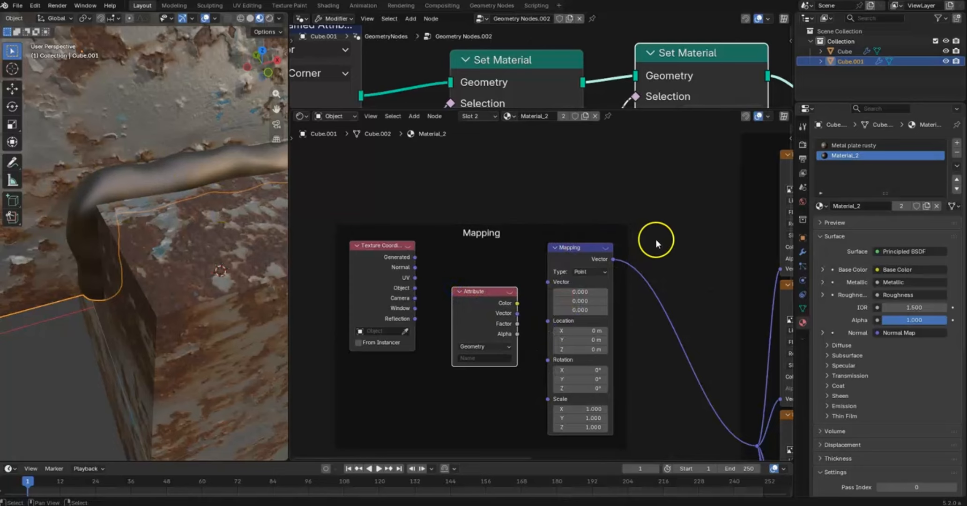
- Move the Material Output and Principled BSDF nodes of Material_2 farther away from the texture nodes
middle_click_drag(670, 233, 461, 278)
left_click_drag(530, 296, 600, 288)
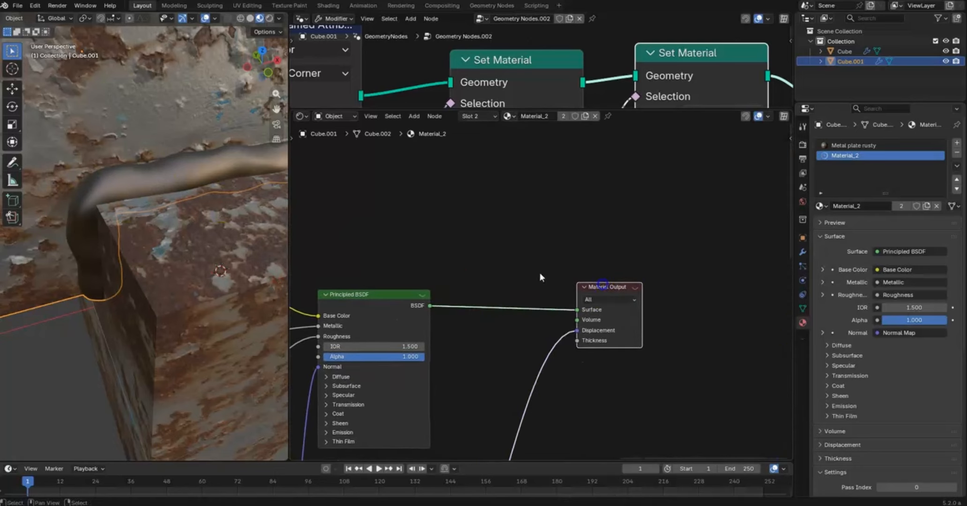
left_click(381, 294)
left_click_drag(381, 293, 447, 288)
middle_click_drag(468, 260, 517, 265)
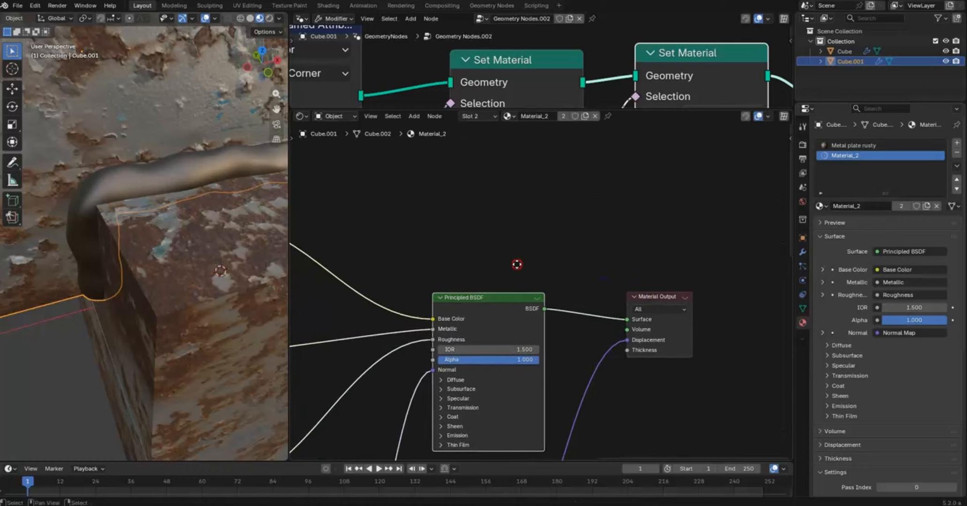
scroll(561, 261, "down", 3)
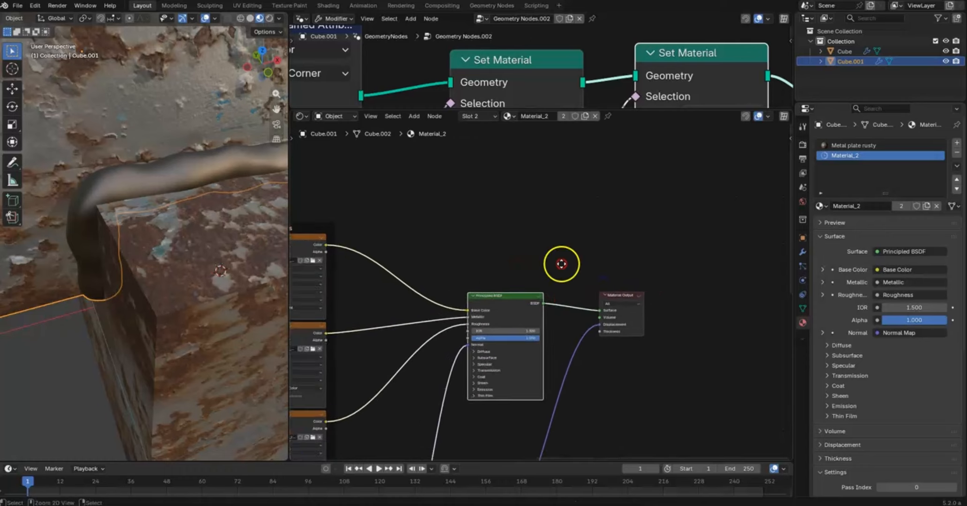
- Unlink Material_2 from the second slot of Cube.001 and create a new material there
left_click(595, 117)
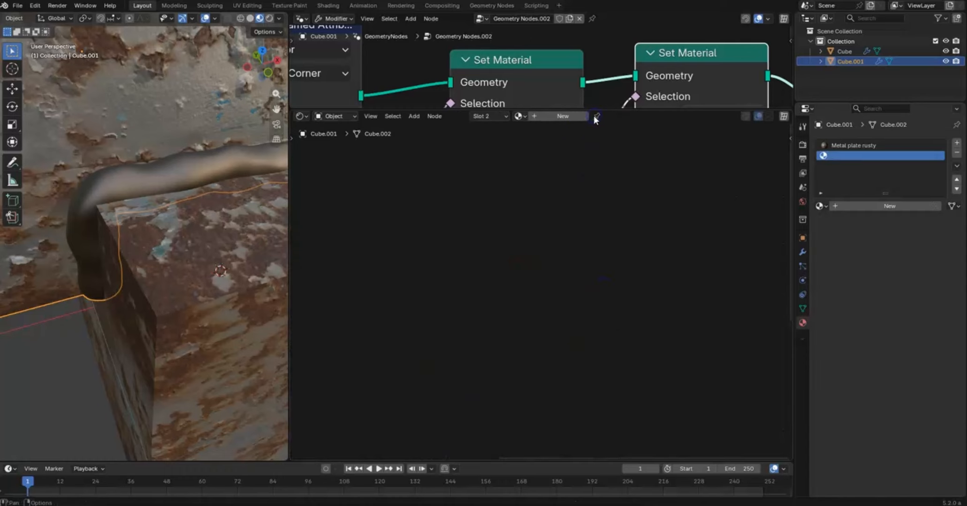
left_click(871, 205)
scroll(553, 245, "up", 3)
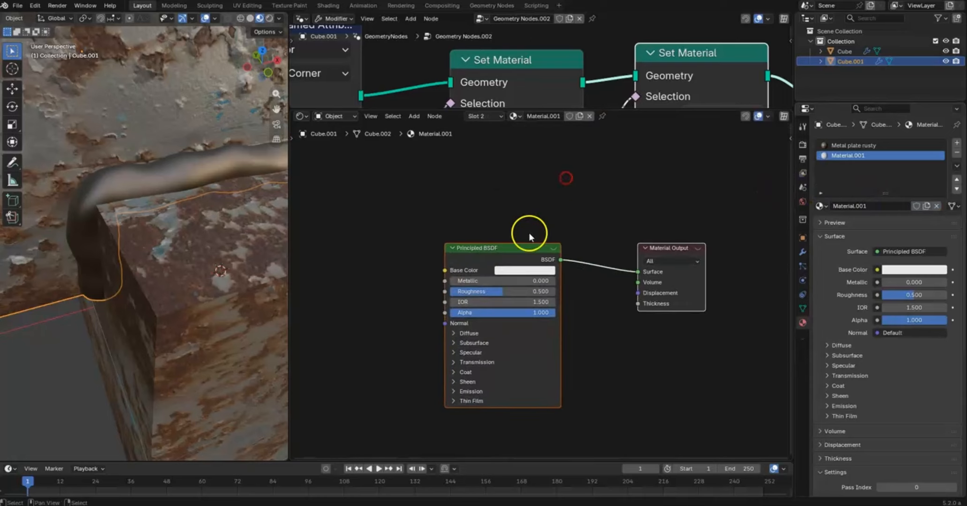
- Add an Image Texture node to the Principled BSDF's Base Color and give it a new generated Color Grid image
left_click_drag(445, 270, 409, 251)
type("image texture")
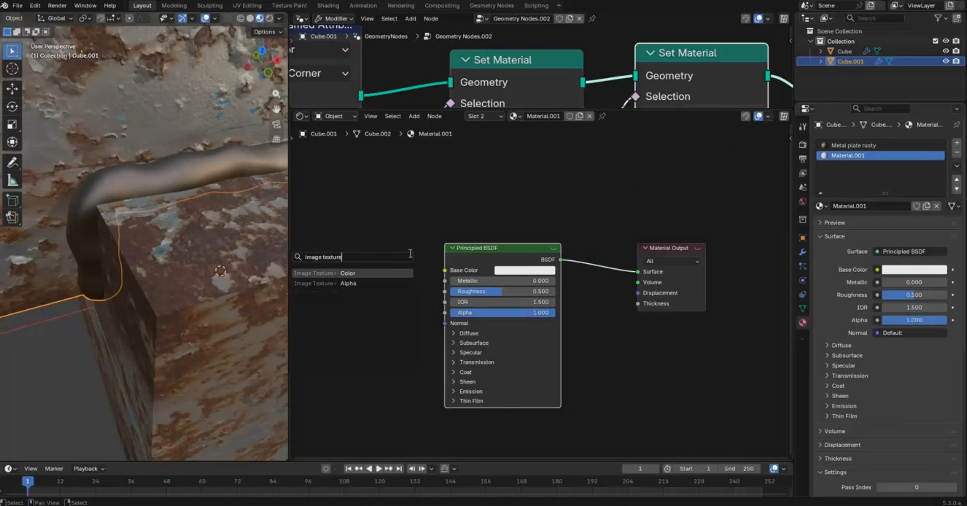
key("Return")
left_click(341, 284)
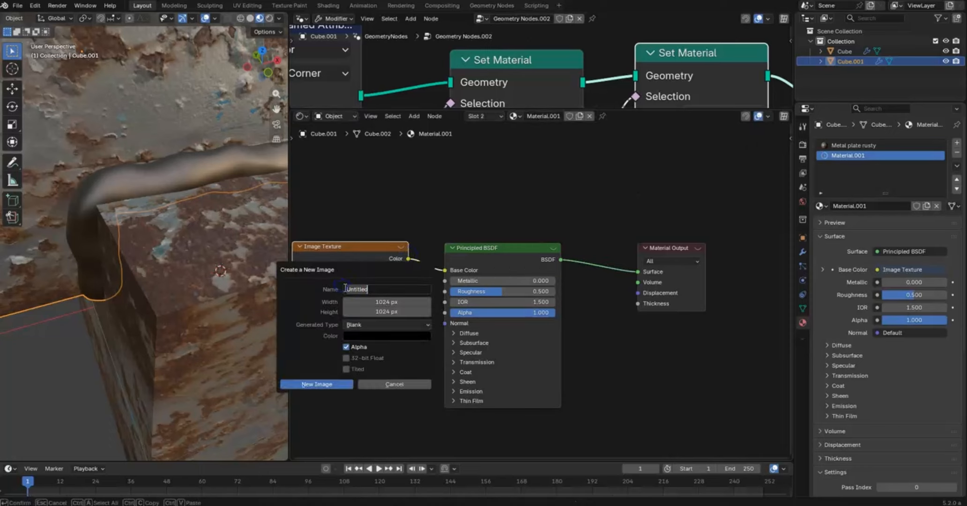
left_click(368, 325)
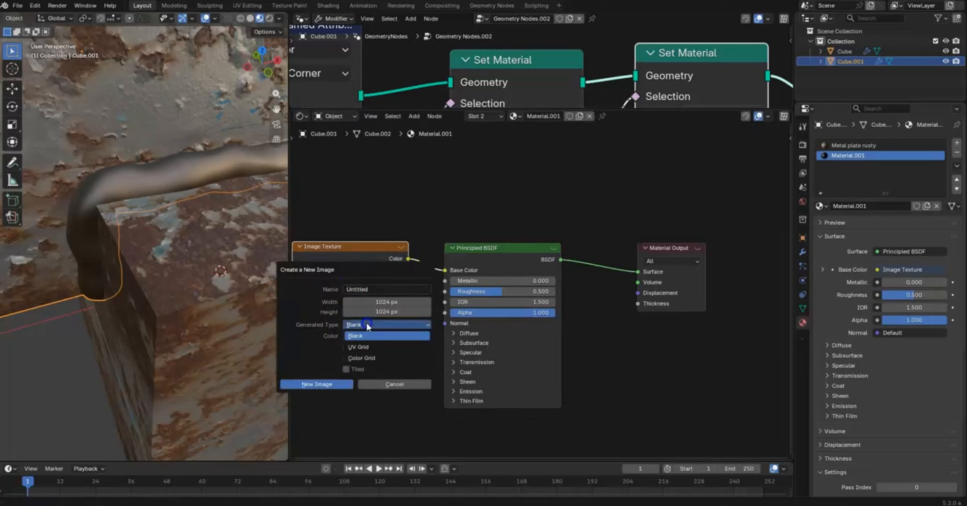
left_click(364, 357)
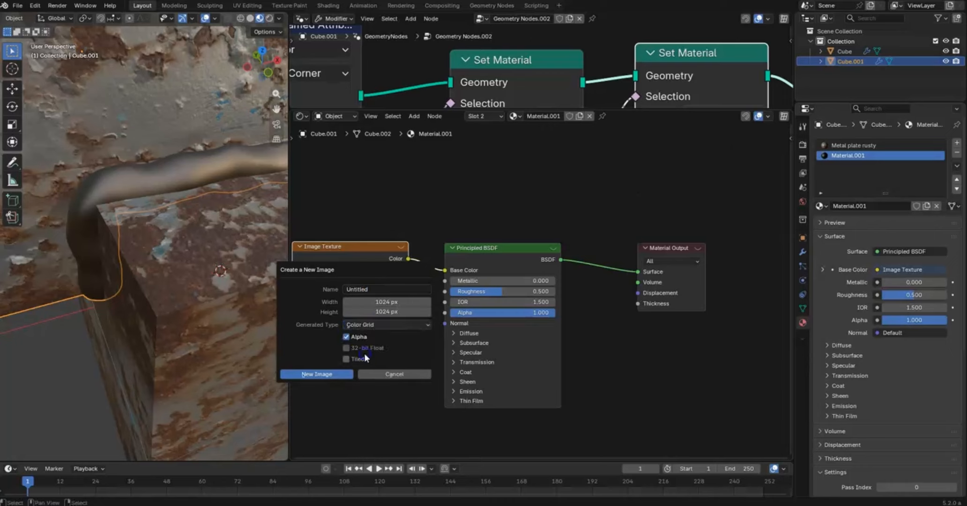
left_click(324, 374)
- Add an Attribute node beside the image texture and connect its Vector output to the texture's Vector input
middle_click_drag(397, 259, 537, 270)
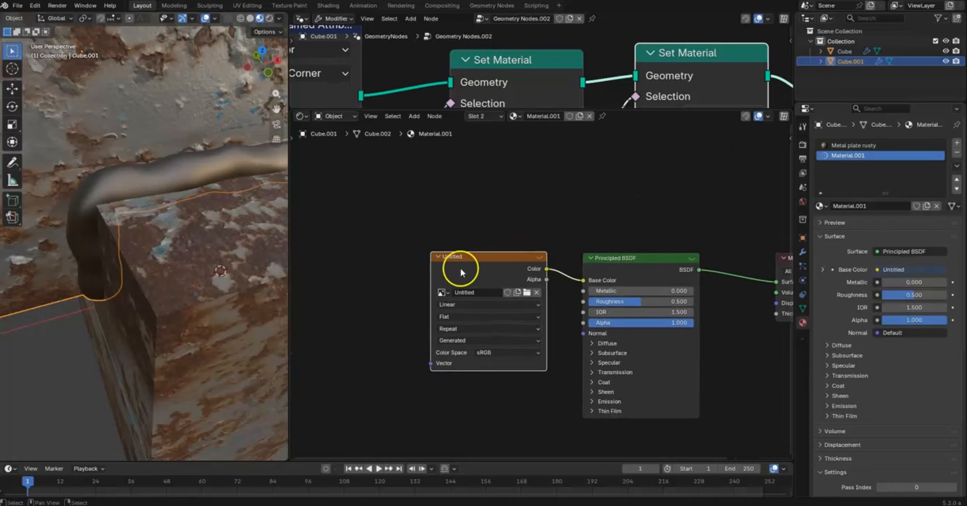
left_click_drag(460, 268, 467, 275)
key("shift+a")
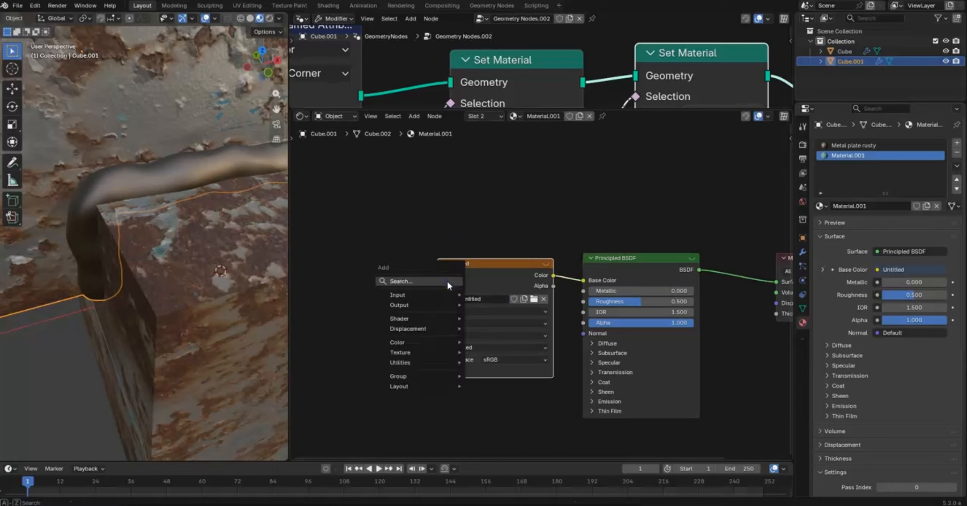
left_click(447, 280)
type("attr")
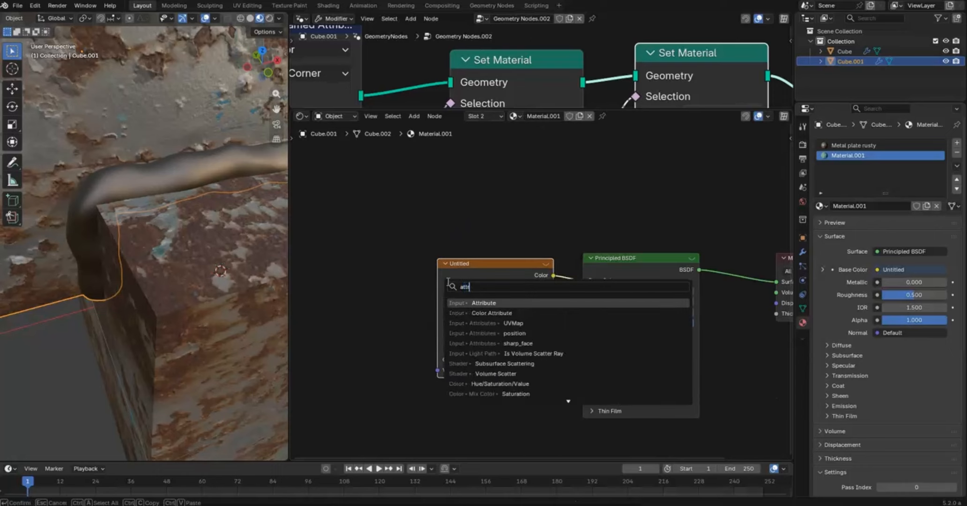
type("ibut")
key("Return")
left_click_drag(426, 278, 344, 287)
left_click_drag(411, 315, 437, 370)
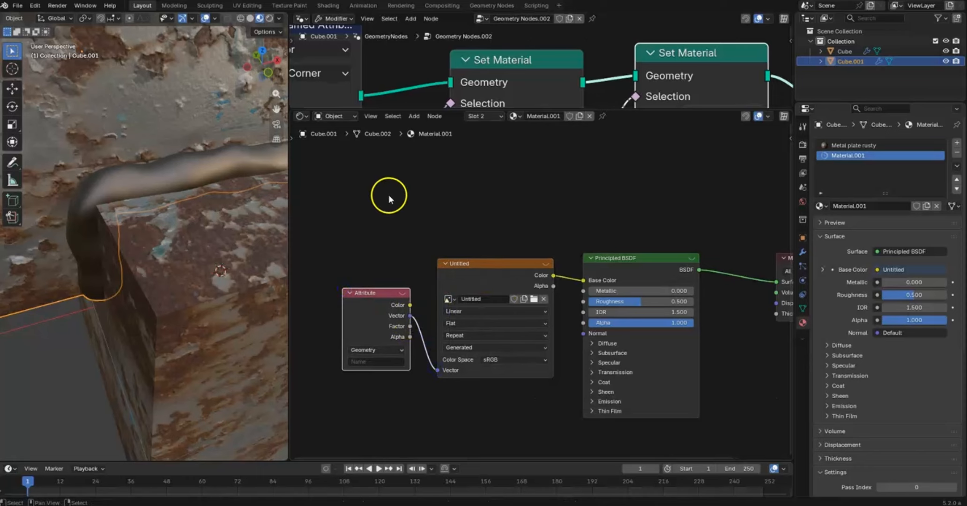
- Copy the attribute name Boolean_curve from the Store Named Attribute node into the shader's Attribute node
left_click_drag(503, 107, 503, 211)
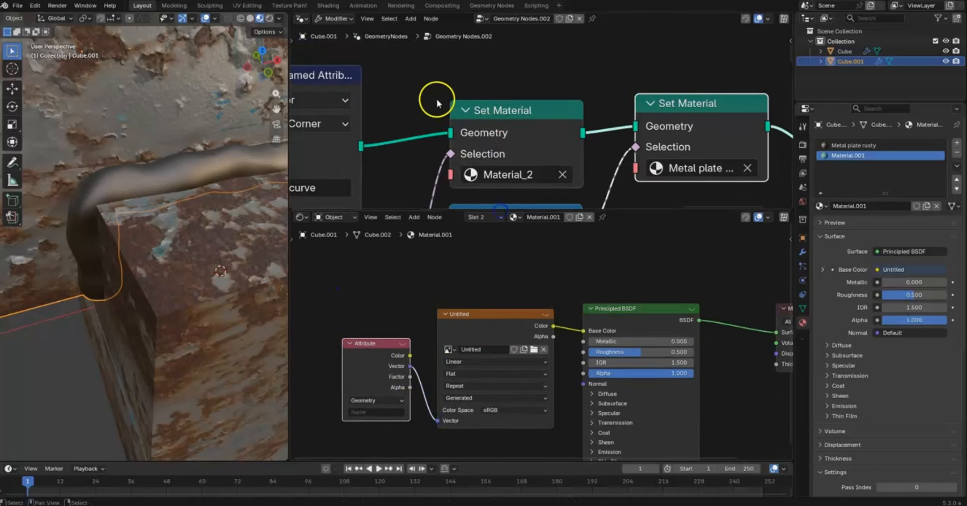
middle_click_drag(439, 101, 634, 60)
scroll(633, 56, "up", 2)
left_click(527, 130)
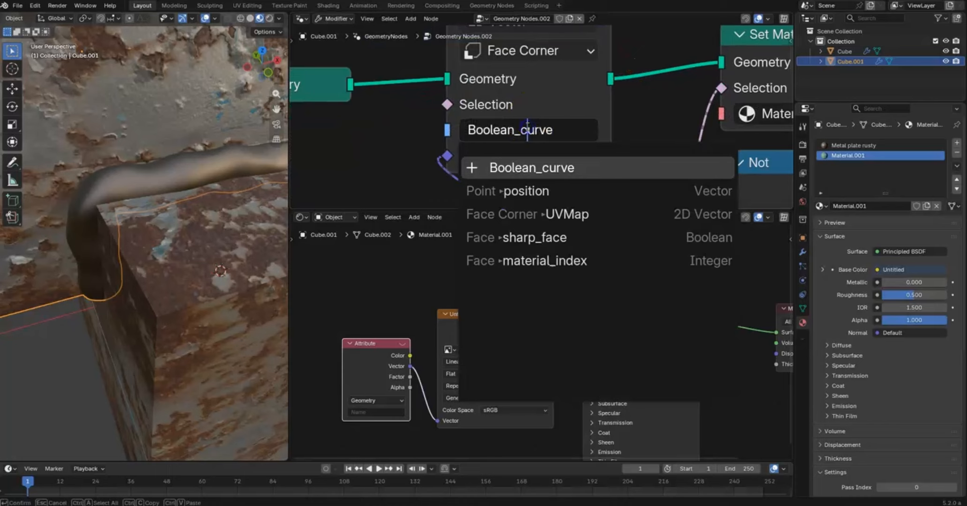
left_click_drag(551, 131, 452, 129)
left_click(328, 277)
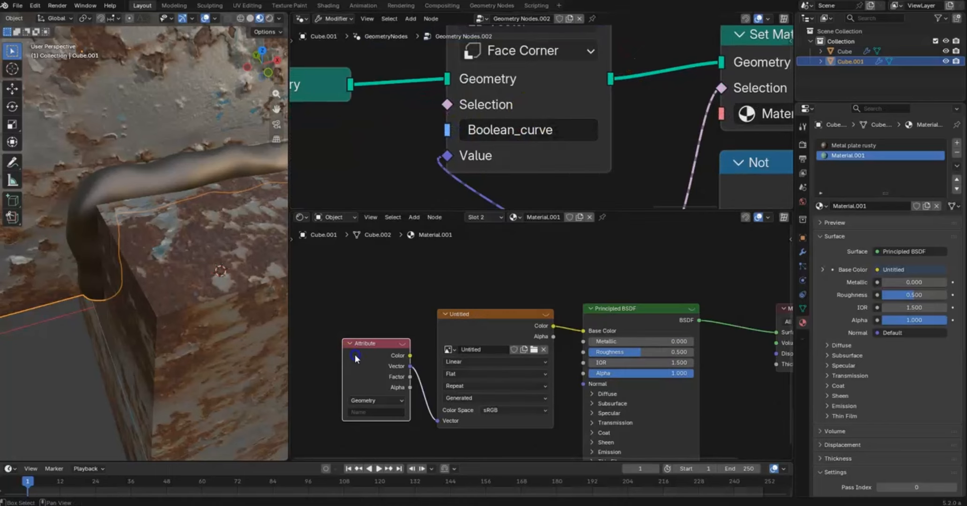
left_click(367, 412)
key("Return")
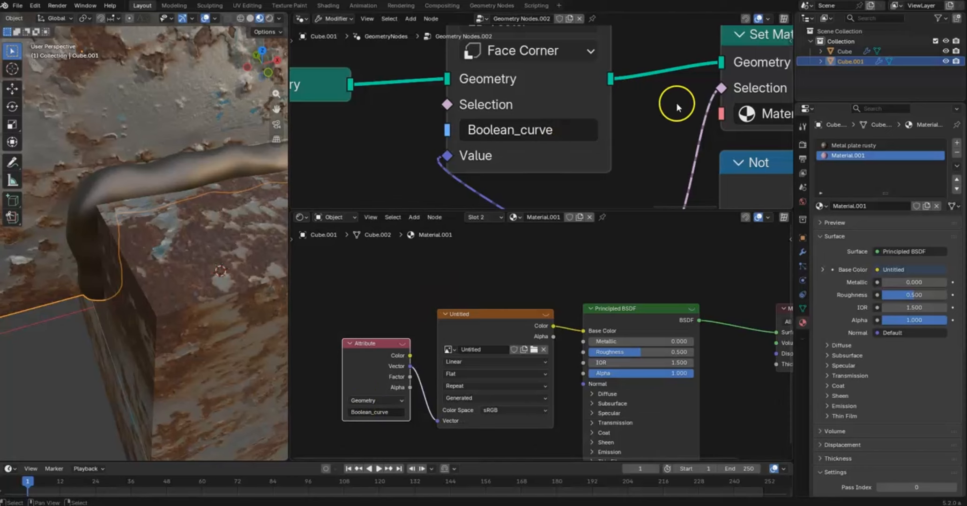
- Replace Material_2 with Material.001 in the first Set Material node for the weld
scroll(704, 111, "down", 3)
middle_click_drag(702, 115, 523, 132)
scroll(522, 132, "up", 1)
left_click(624, 133)
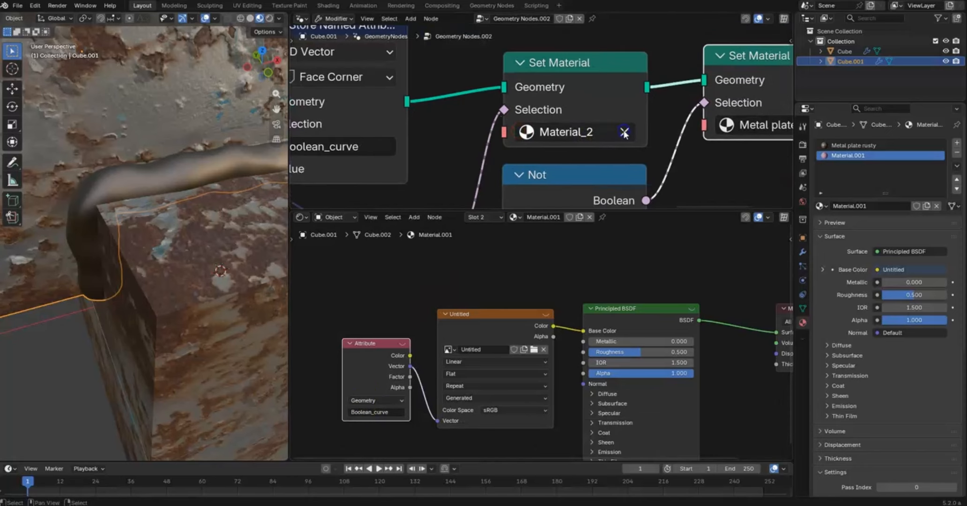
left_click(623, 131)
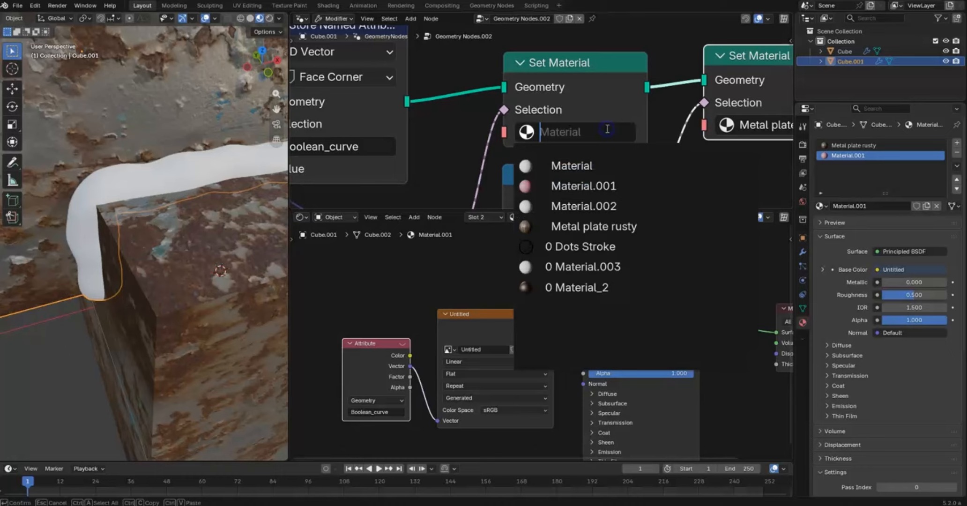
left_click(603, 187)
mouse_move(600, 194)
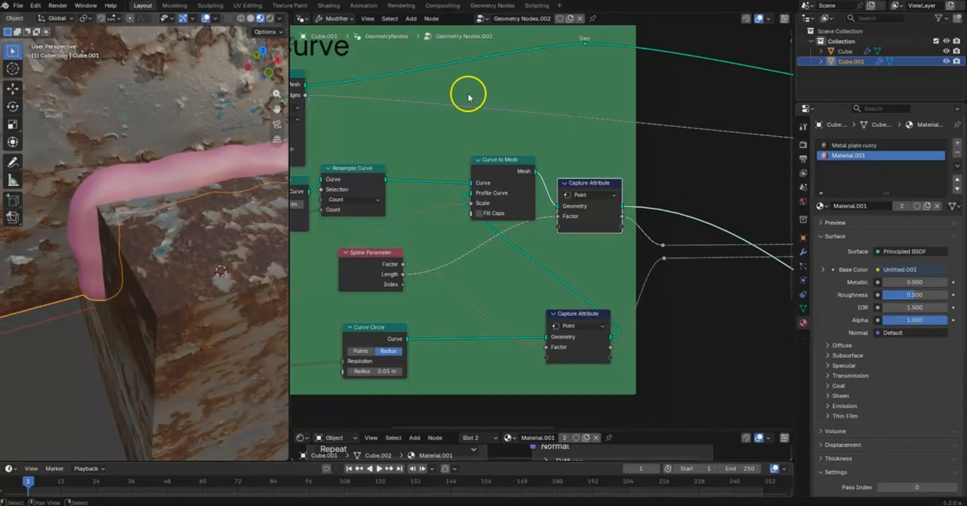
- Move the upper Capture Attribute node in front of Curve to Mesh, on the link coming from Resample Curve
middle_click_drag(496, 184, 510, 154)
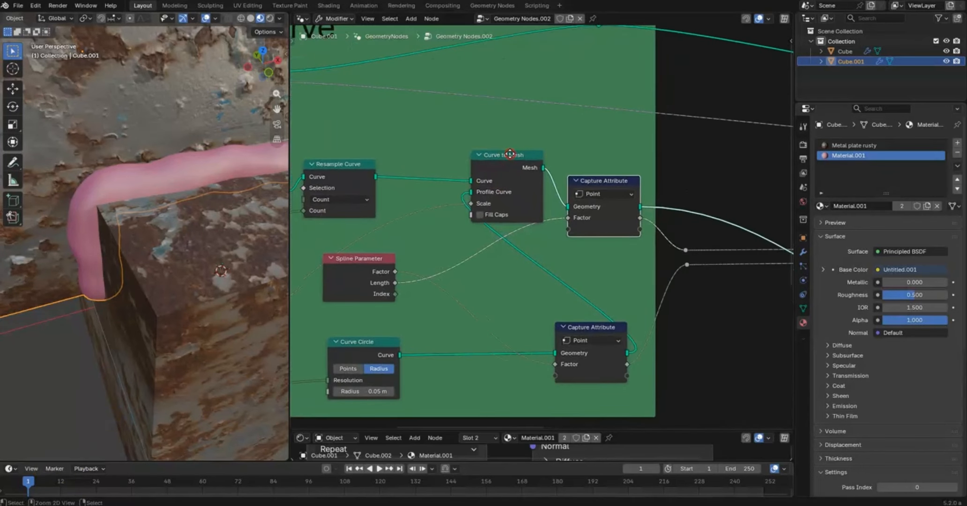
left_click_drag(515, 154, 515, 165)
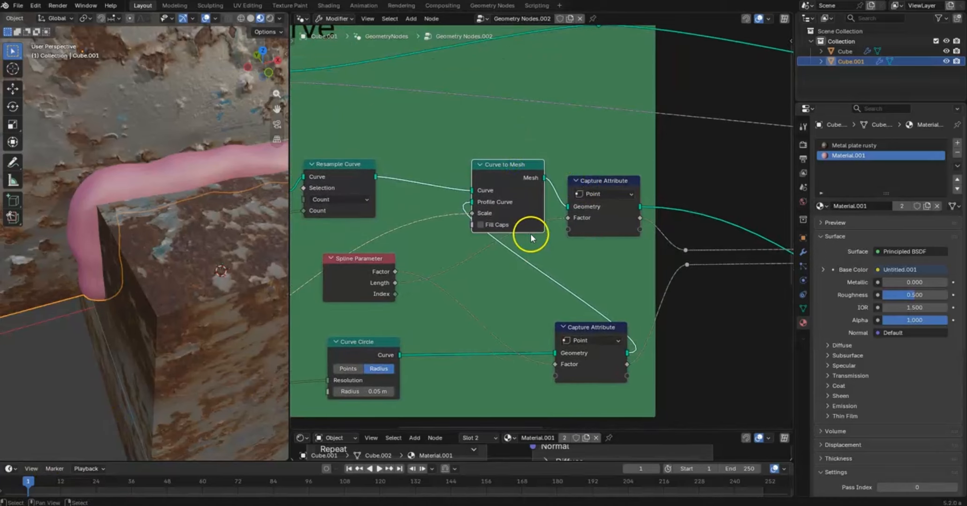
left_click_drag(617, 182, 454, 156)
left_click_drag(513, 168, 585, 172)
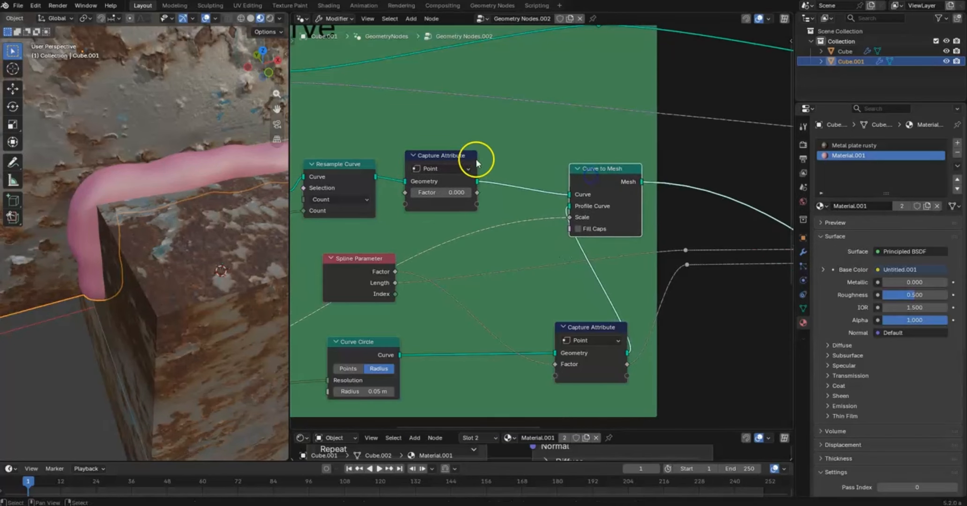
left_click_drag(451, 156, 500, 169)
- Connect the Spline Parameter's Length to the upper Capture Attribute's Factor input and link its captured Factor to the upper reroute
left_click_drag(372, 262, 351, 238)
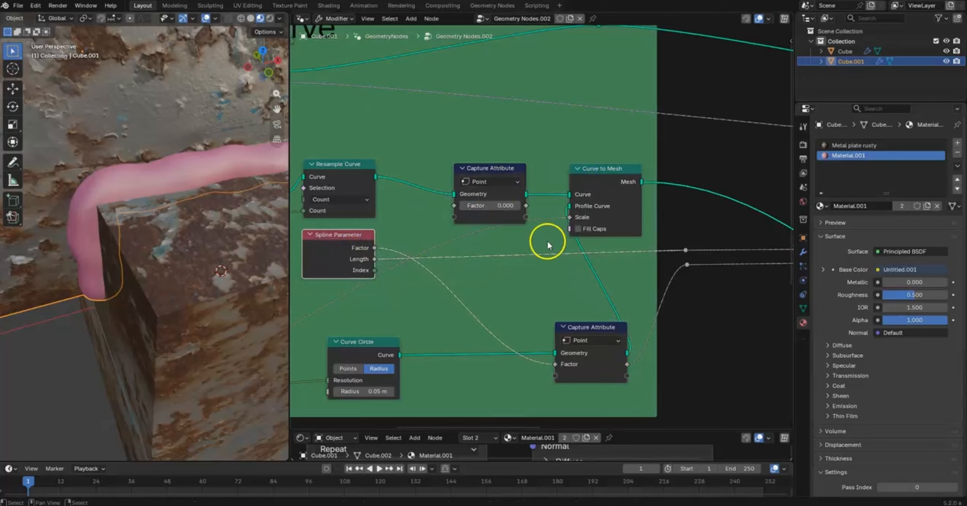
left_click_drag(375, 260, 468, 269)
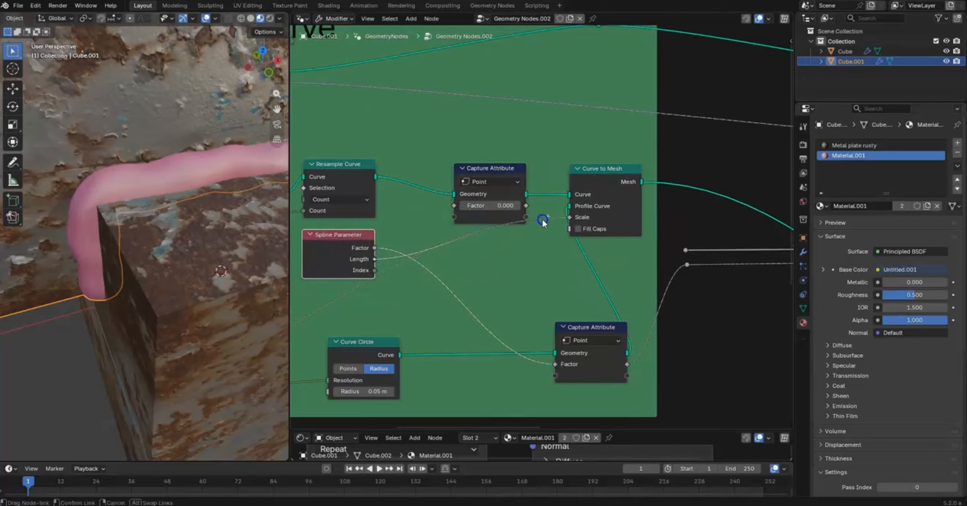
left_click_drag(445, 210, 452, 206)
left_click_drag(526, 205, 676, 248)
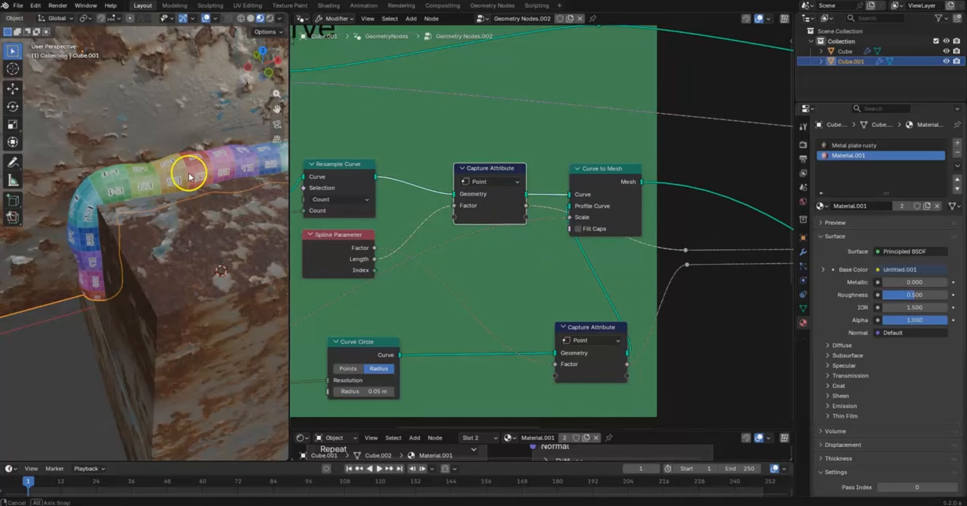
middle_click_drag(188, 172, 155, 144)
scroll(212, 182, "up", 6)
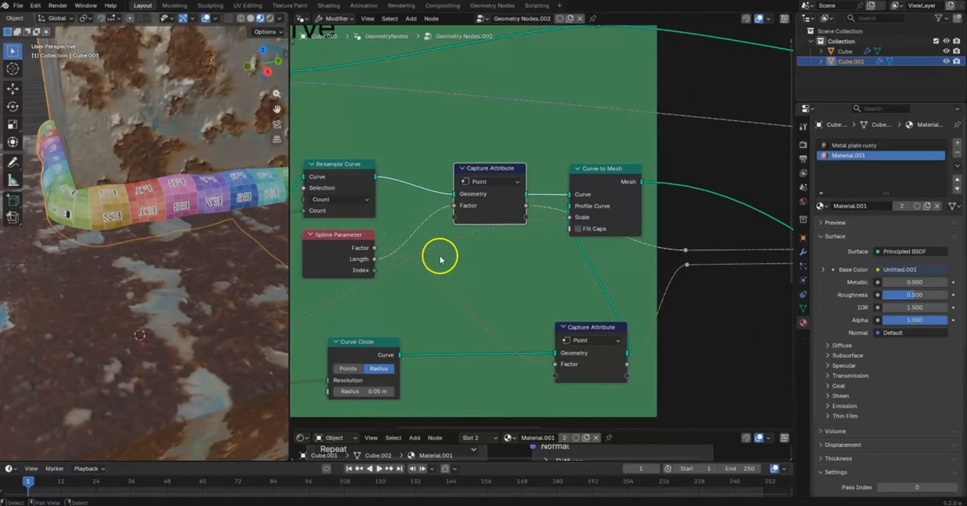
- Insert an Add math node between the Spline Parameter's Factor and the lower Capture Attribute, and a duplicate between Length and the upper one
key("shift+a")
type("add")
key("Return")
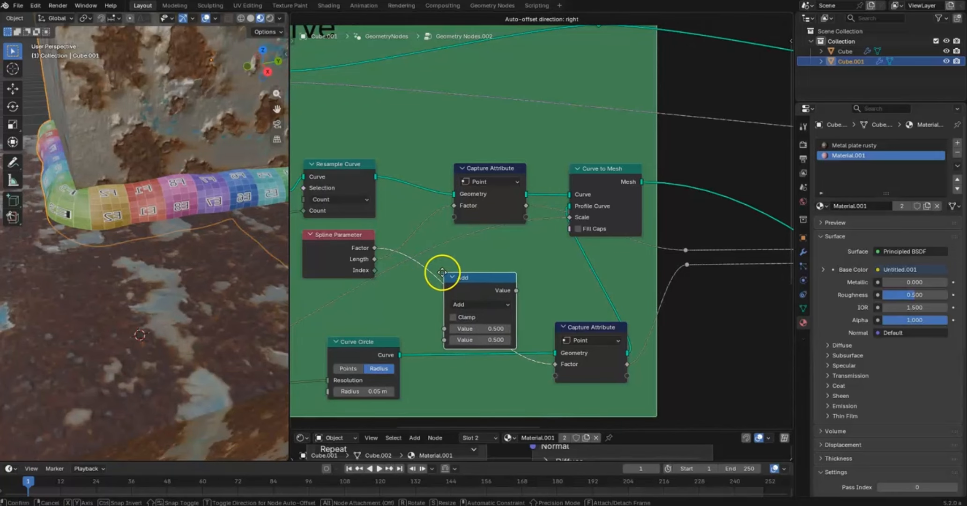
left_click(440, 274)
middle_click_drag(499, 316, 528, 261)
mouse_move(487, 329)
left_mouse_down()
mouse_move(499, 330)
mouse_move(488, 329)
left_mouse_up()
left_click_drag(481, 258, 485, 330)
key("shift+d")
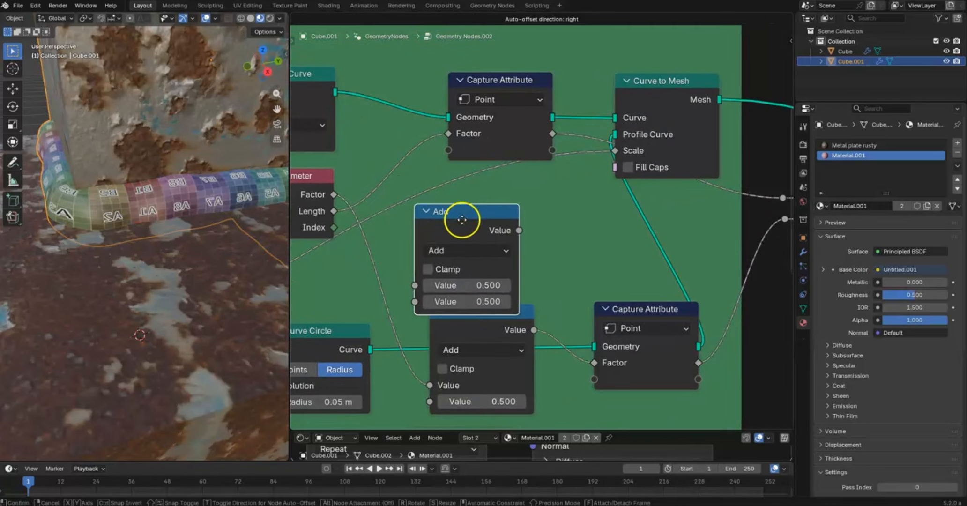
left_click(432, 159)
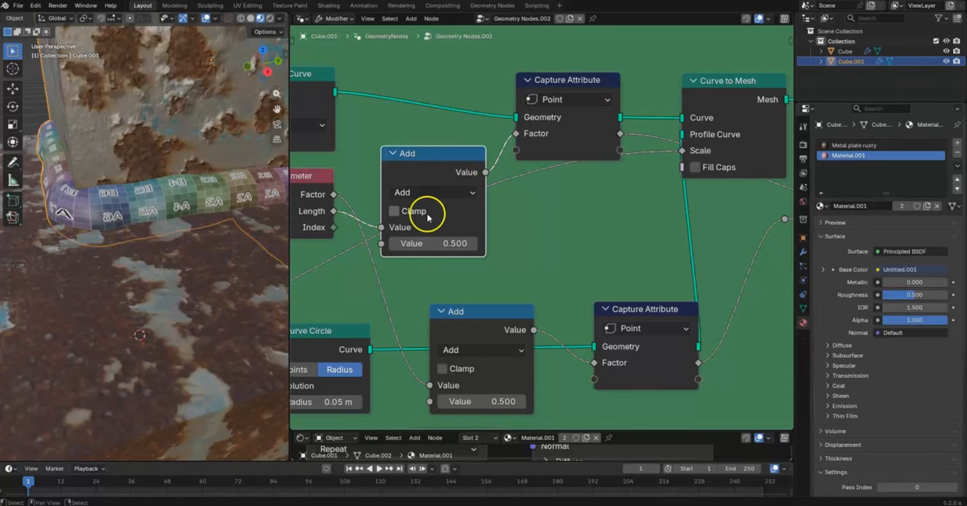
- Change the upper Add node to Multiply and set its second value to 1.210
left_click_drag(421, 243, 521, 236)
right_click(492, 234)
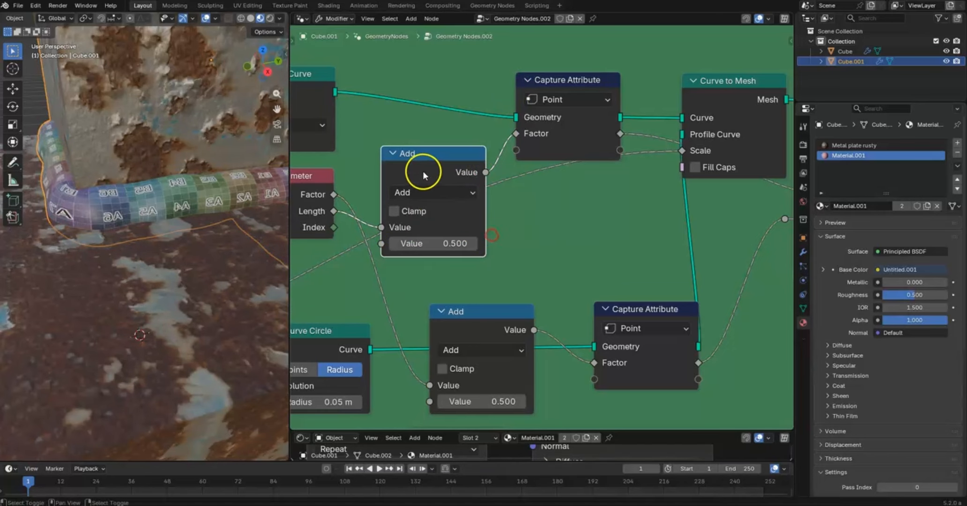
left_click(418, 192)
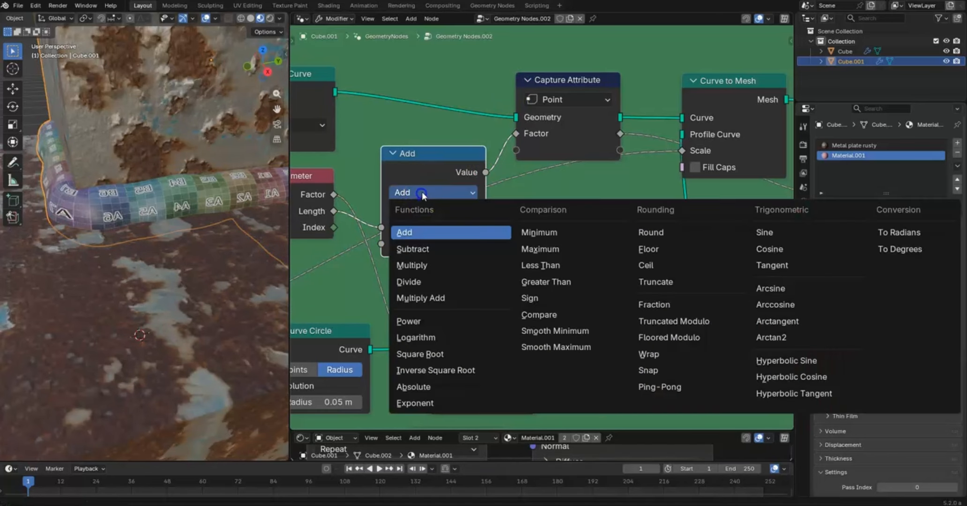
left_click(426, 265)
mouse_move(434, 244)
left_mouse_down()
mouse_move(375, 244)
mouse_move(617, 227)
mouse_move(431, 238)
mouse_move(463, 239)
mouse_move(445, 239)
left_mouse_up()
- Enlarge the shader editor, delete the Untitled.001 image texture node from Material.001 and move the Attribute node out of the way
scroll(576, 226, "down", 10)
middle_click_drag(694, 238, 606, 146)
middle_click_drag(434, 179, 648, 218)
scroll(647, 219, "up", 1)
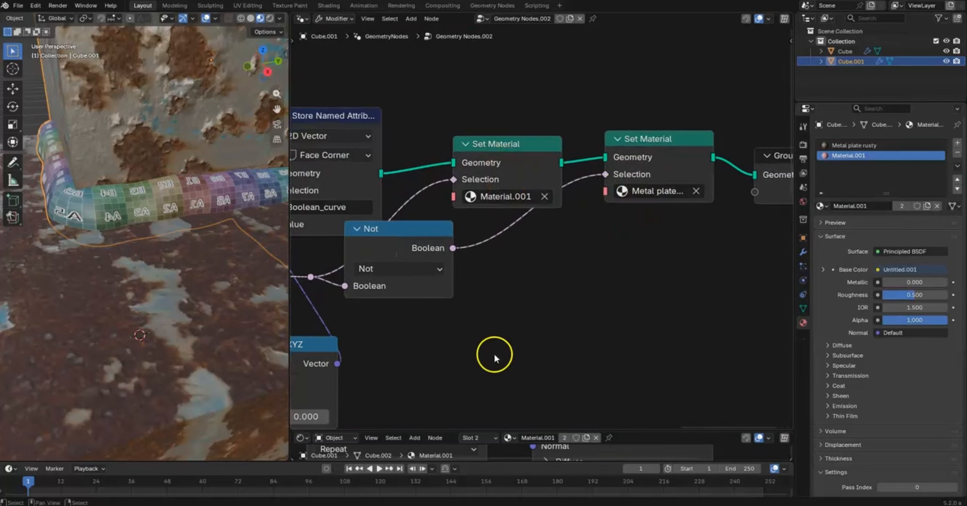
left_click_drag(460, 431, 592, 14)
scroll(551, 73, "down", 5)
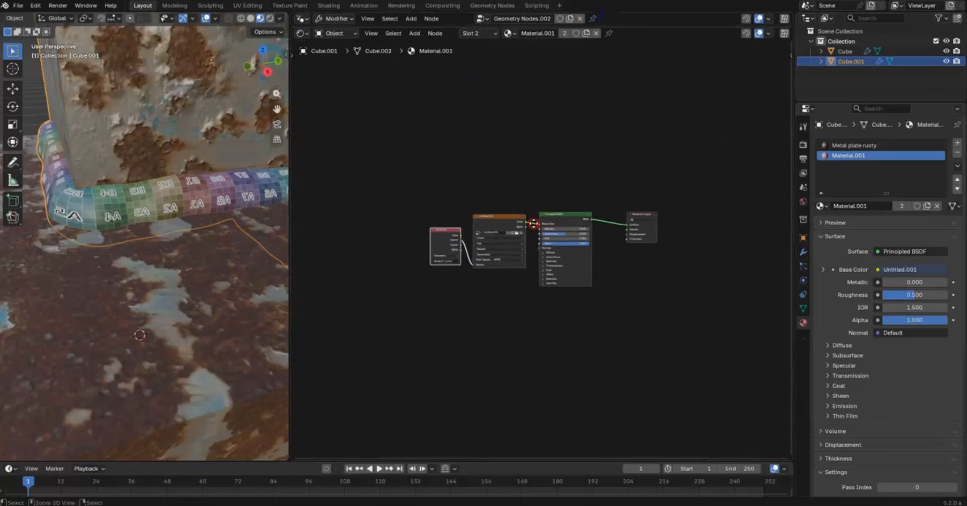
scroll(555, 154, "up", 1)
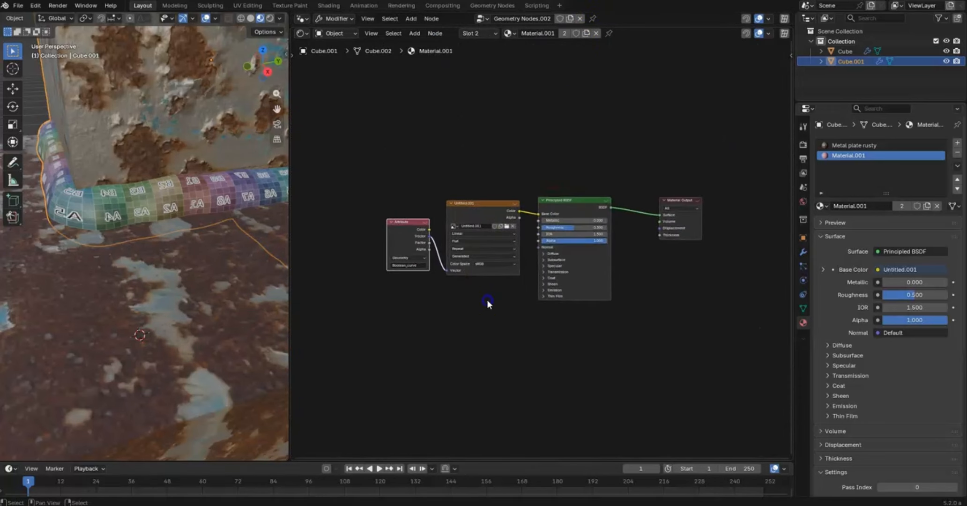
left_click_drag(488, 300, 457, 190)
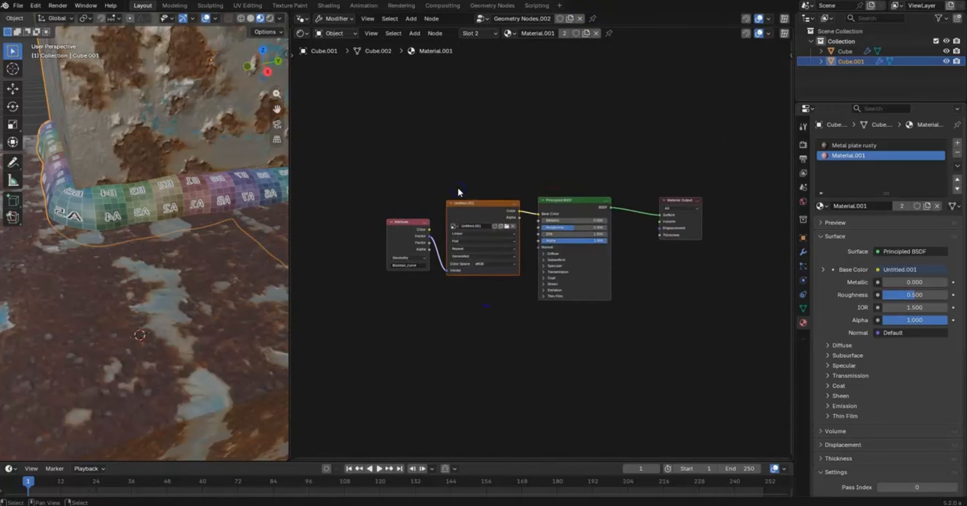
key("x")
left_click_drag(405, 222, 385, 112)
- Add a principled texture setup to the Principled BSDF using the metal_plate_02 texture images
left_click(572, 200)
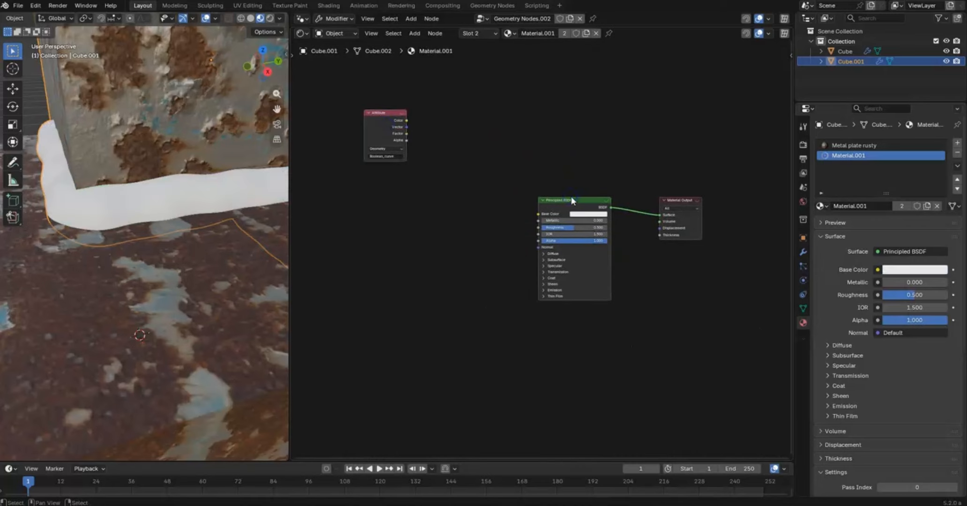
key("ctrl+shift+t")
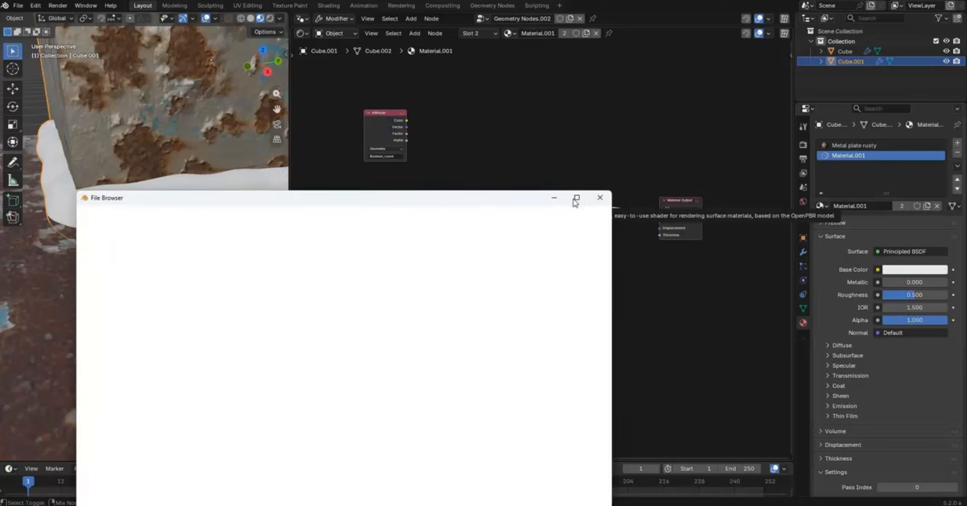
left_click_drag(426, 198, 436, 97)
left_click_drag(315, 182, 265, 128)
double_click(286, 148)
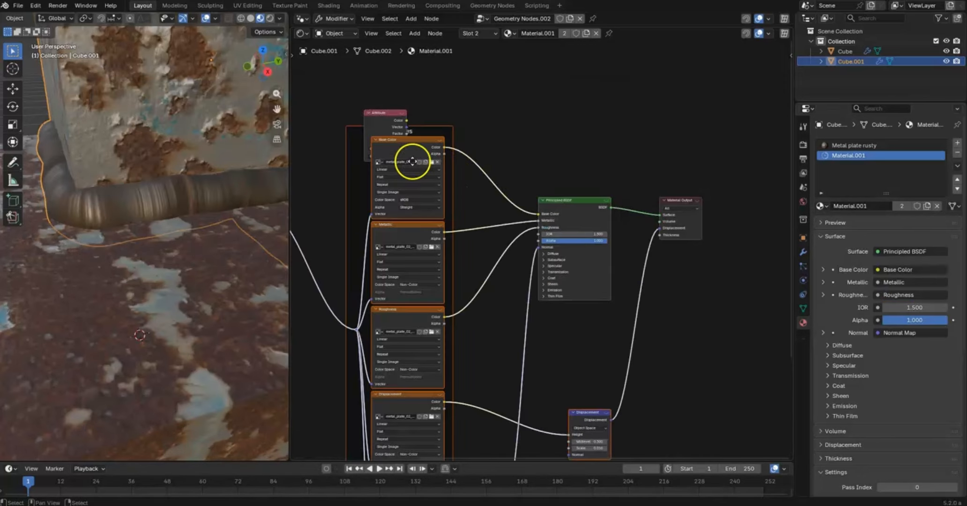
- Move the Attribute node into the Mapping frame and connect its Vector output to the Mapping node's Vector input, replacing Texture Coordinate
middle_click_drag(457, 165, 647, 181)
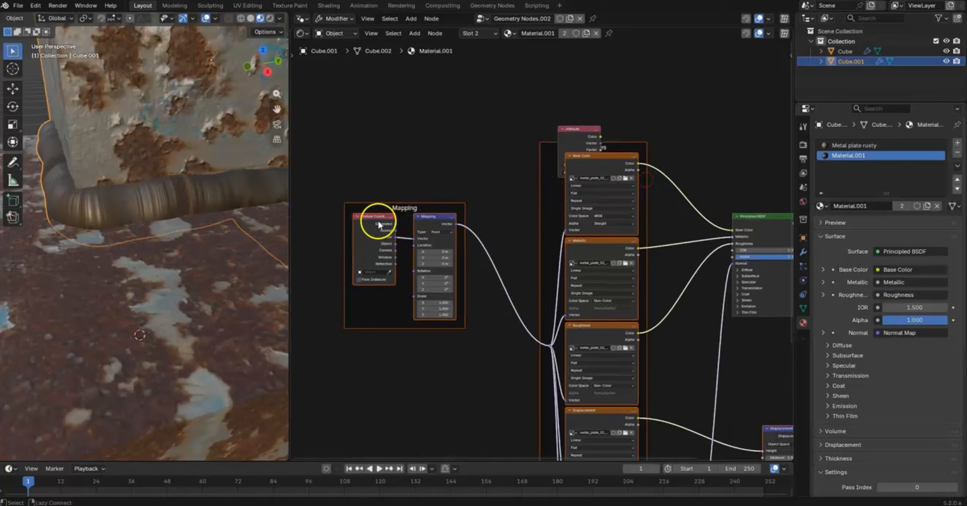
left_click_drag(378, 220, 344, 220)
left_click_drag(585, 129, 346, 291)
middle_click_drag(382, 226, 443, 182)
scroll(446, 178, "up", 7)
middle_click_drag(469, 141, 489, 229)
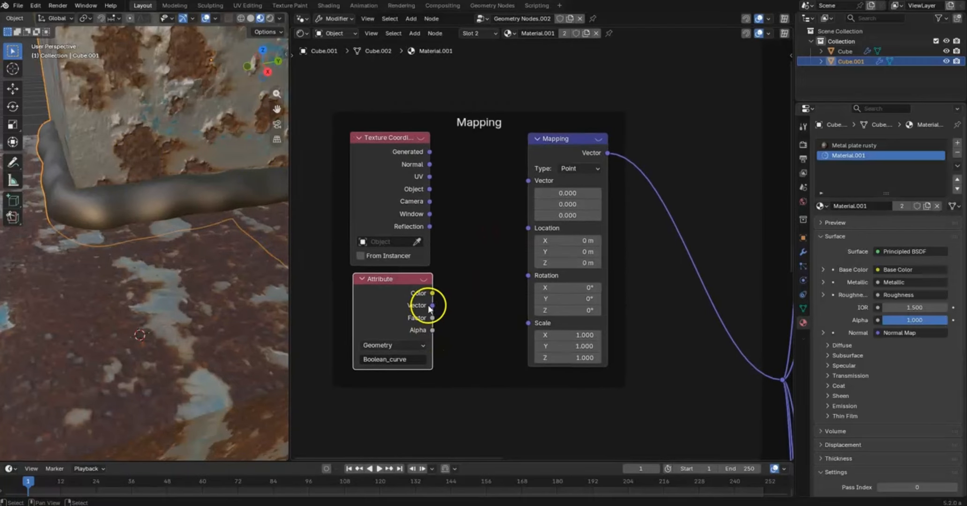
left_click_drag(500, 184, 525, 179)
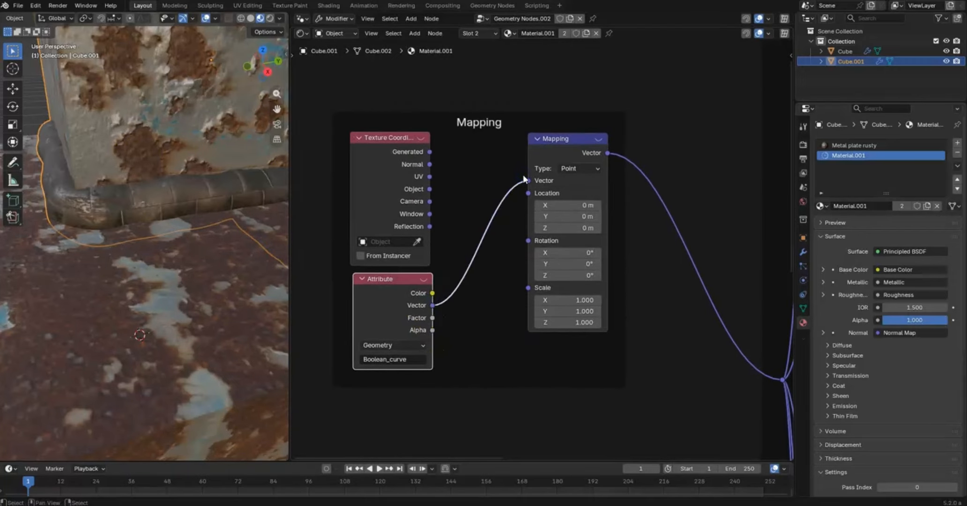
- Look over the textured weld on both cubes and shrink the shader editor to bring back the geometry node tree
middle_click_drag(172, 153, 264, 177)
scroll(188, 123, "down", 6)
middle_click_drag(188, 123, 201, 199)
scroll(510, 172, "down", 5)
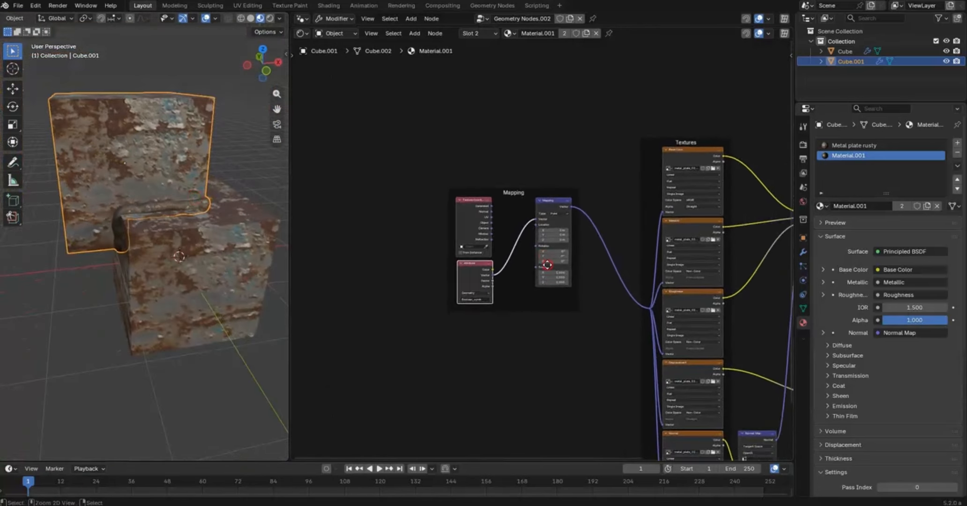
left_click_drag(599, 27, 595, 388)
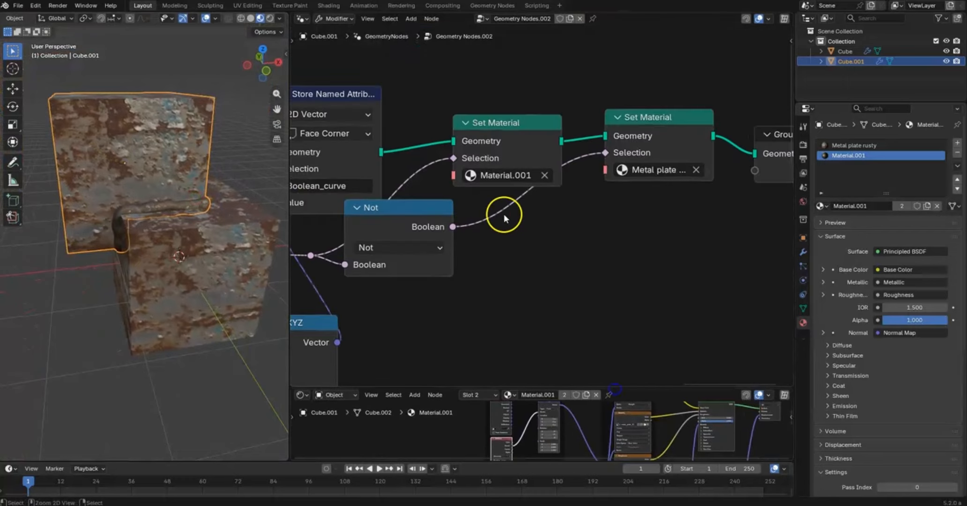
- Move the Mesh Boolean and Mesh to Curve nodes up and to the left within the Curve frame
scroll(504, 214, "down", 5)
middle_click_drag(389, 292, 413, 248)
scroll(412, 248, "up", 4)
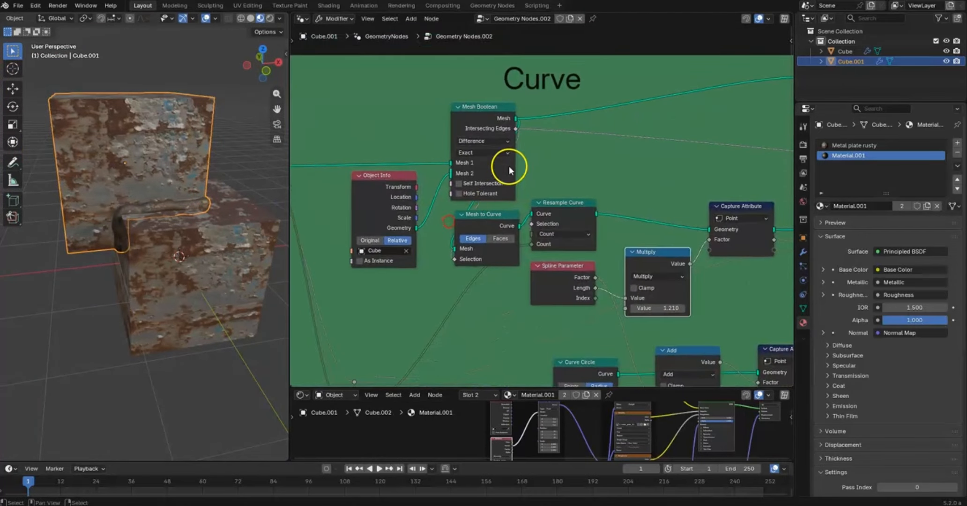
mouse_move(510, 164)
left_mouse_down()
mouse_move(511, 122)
mouse_move(370, 64)
mouse_move(525, 168)
left_mouse_up()
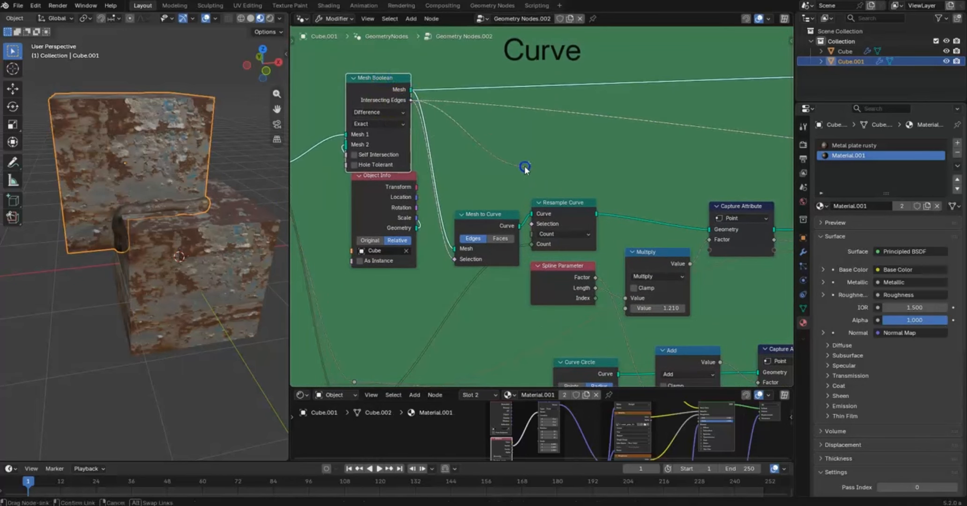
right_click(524, 166)
left_click_drag(496, 216, 461, 193)
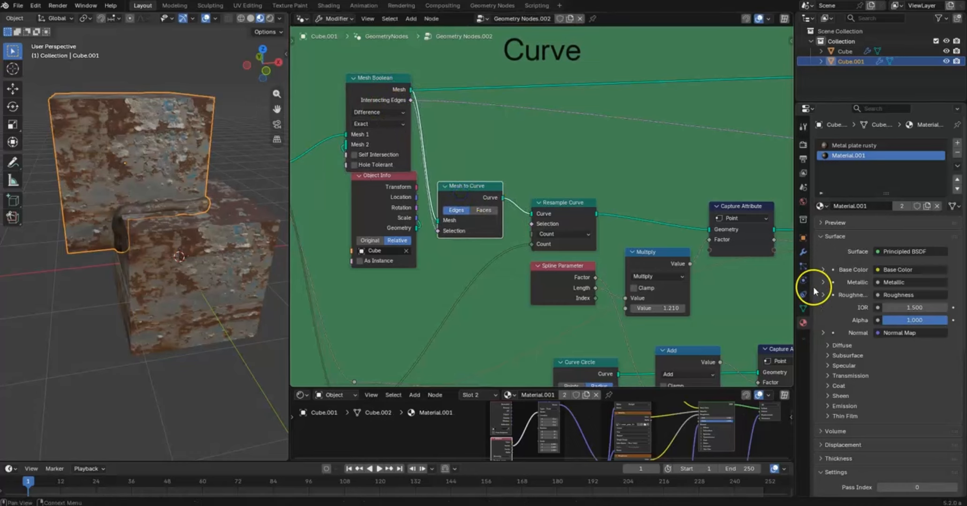
- Display the modifier settings and expose the Multiply and lower Add nodes' second values as new group inputs
left_click(803, 253)
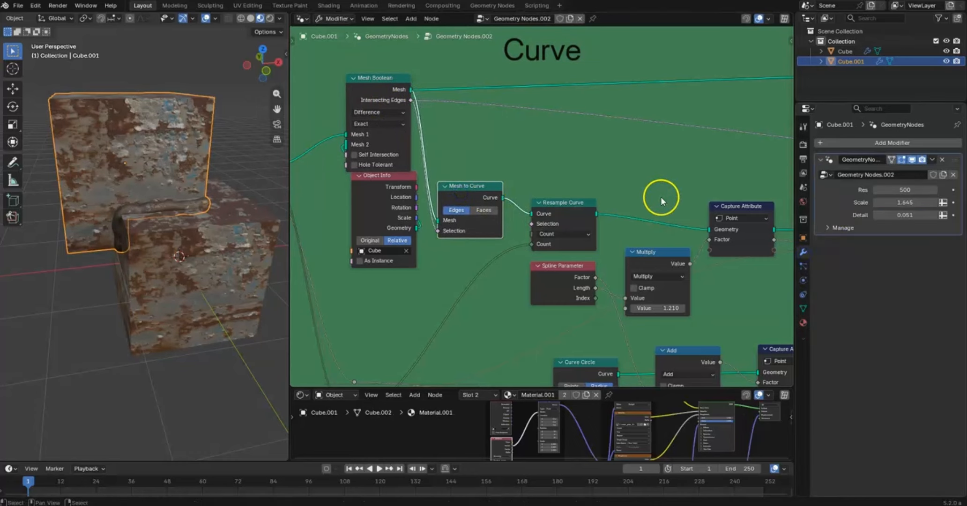
middle_click_drag(656, 286, 488, 240)
left_click_drag(466, 286, 328, 183)
scroll(651, 302, "down", 2)
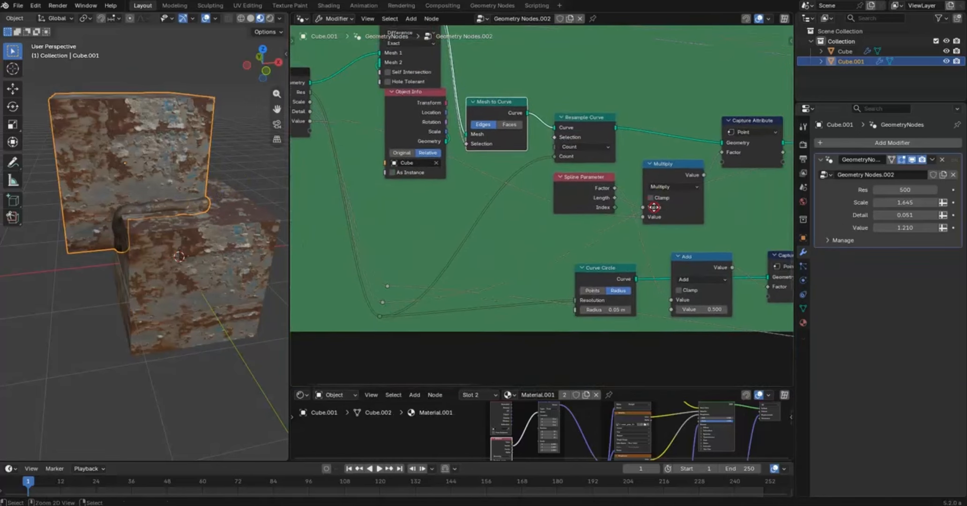
left_click_drag(662, 303, 328, 136)
- Rename the two new Value group sockets to X and Y
middle_click_drag(647, 255, 375, 262)
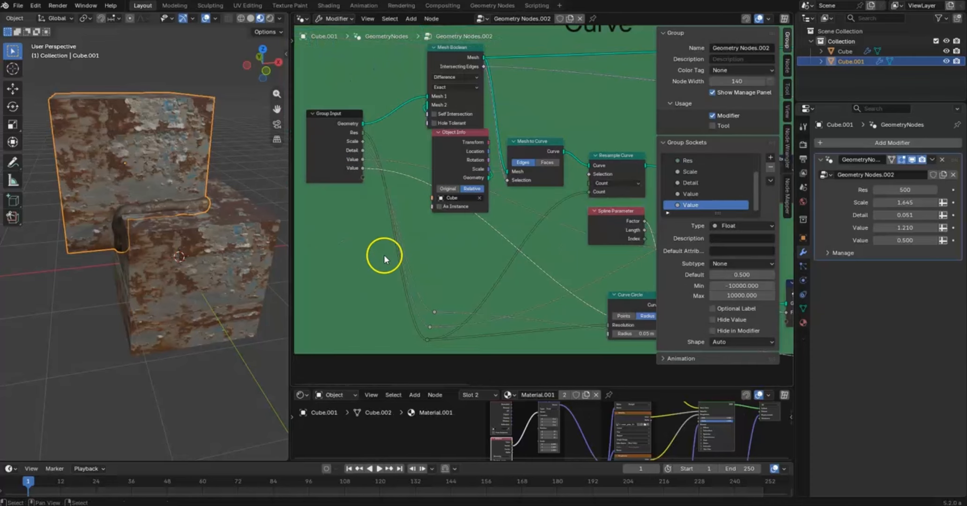
double_click(693, 194)
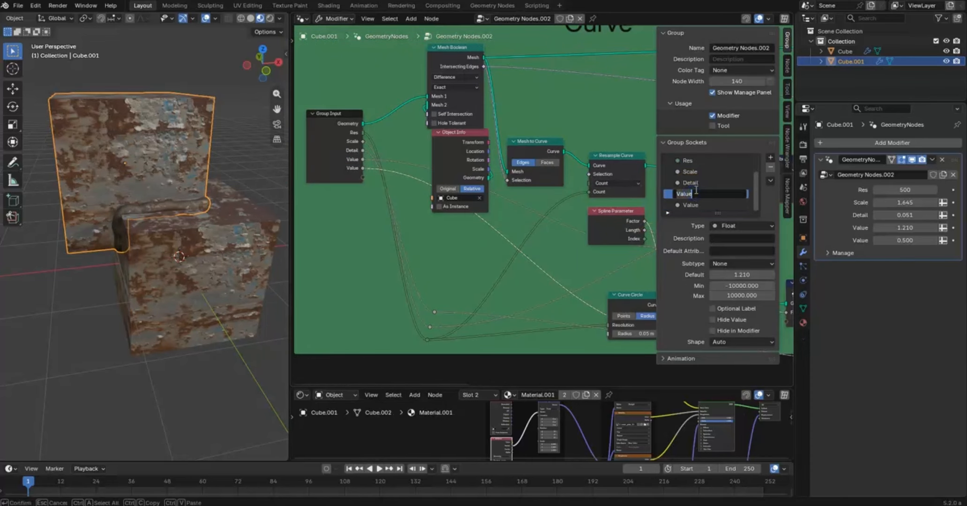
type("X")
double_click(698, 205)
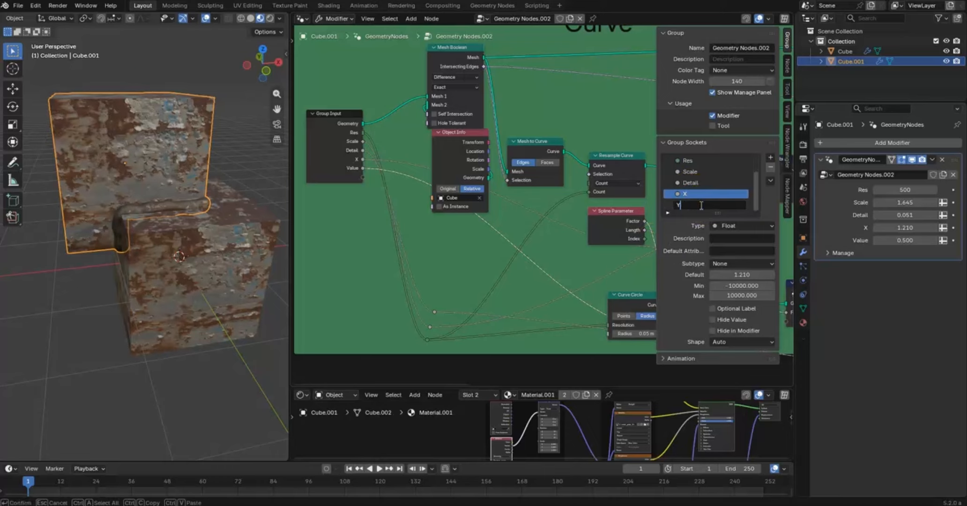
type("Y")
key("Return")
- Frame the weld around the cube's corner and widen the 3D viewport across the node editors
left_click_drag(901, 228, 903, 228)
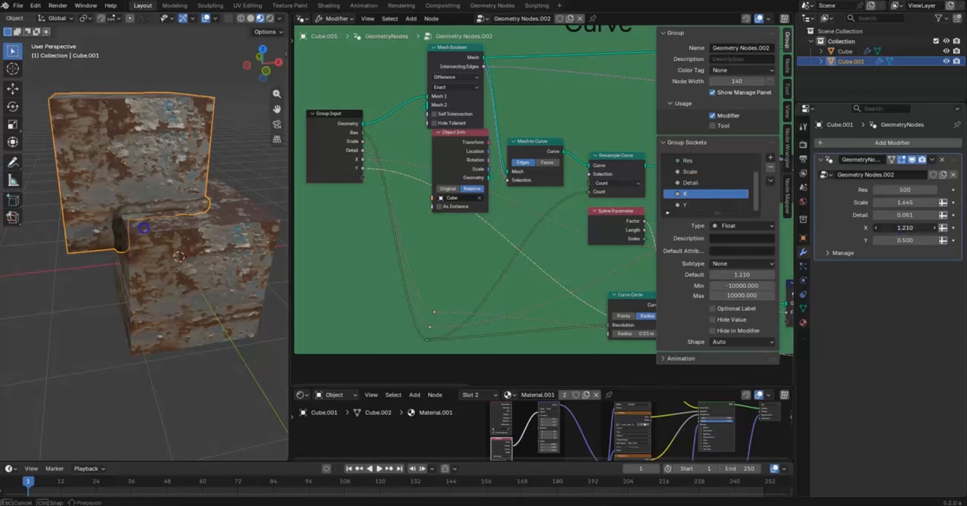
key("Escape")
middle_click_drag(139, 224, 159, 218)
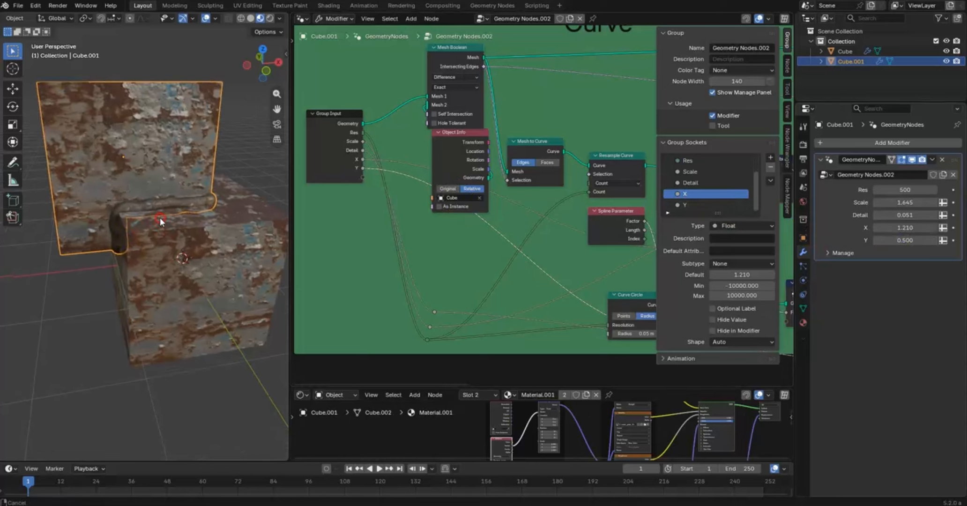
scroll(162, 171, "up", 5)
middle_click_drag(163, 170, 239, 161)
scroll(215, 168, "up", 3)
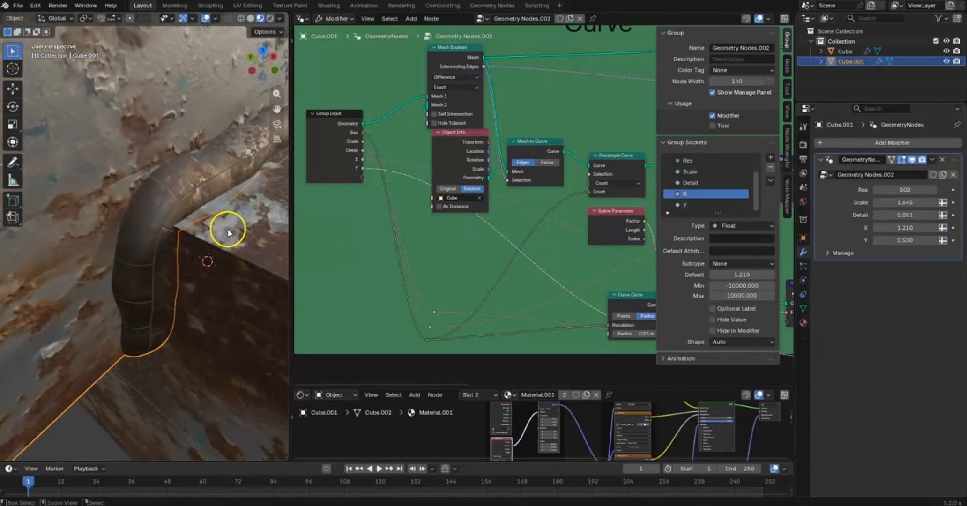
left_click_drag(291, 257, 778, 257)
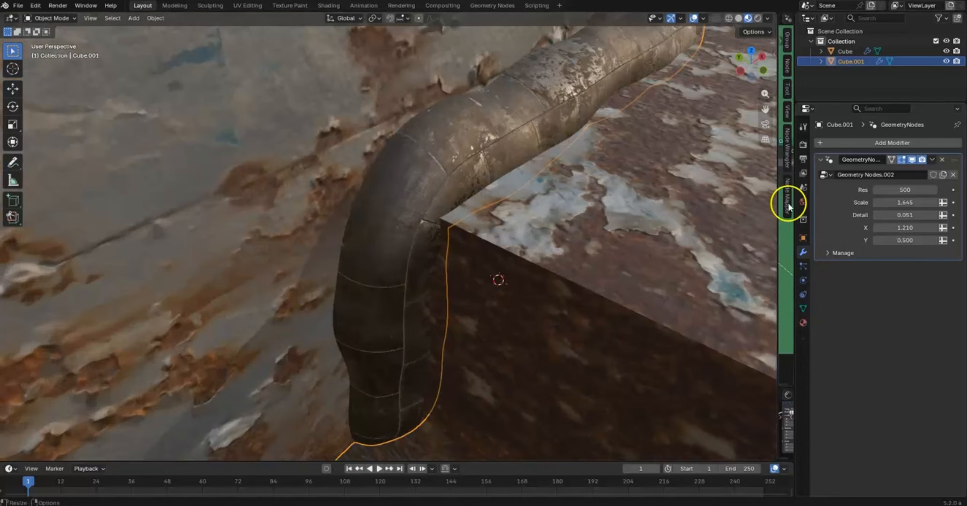
middle_click_drag(595, 206, 519, 230)
- Lower the modifier's Res to 458 and try out other Scale and Detail values
left_click_drag(899, 192, 895, 192)
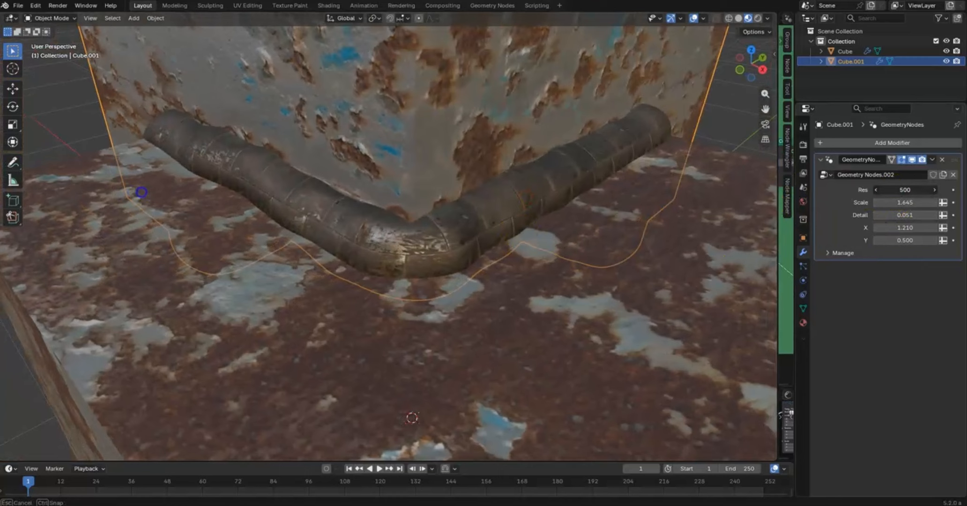
left_click_drag(144, 195, 103, 198)
left_click_drag(905, 202, 156, 209)
right_click(155, 209)
left_click_drag(891, 215, 199, 213)
right_click(199, 213)
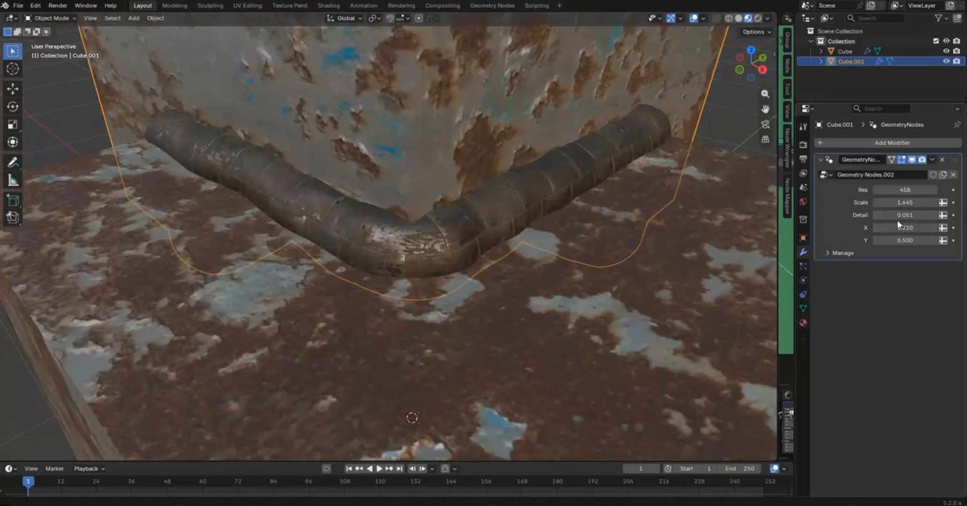
- Set the modifier's Detail to 0.103, X to 1.670 and Y to 0.790
left_click_drag(896, 215, 148, 212)
left_click_drag(905, 228, 151, 227)
mouse_move(905, 240)
left_mouse_down()
mouse_move(119, 242)
mouse_move(903, 235)
left_mouse_up()
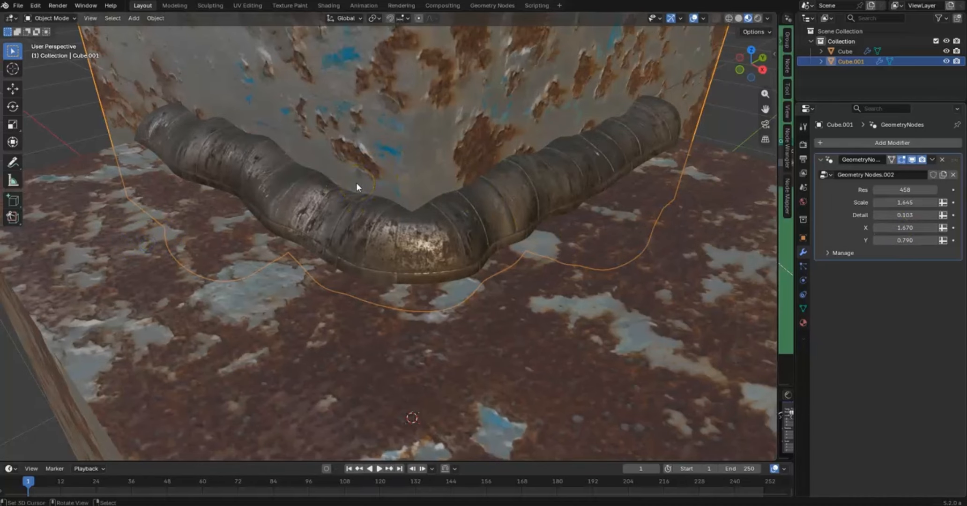
- Switch to the browser, open the creator's page from the Cracks Damage Addon product and look through the listed add-ons
key("alt+Tab")
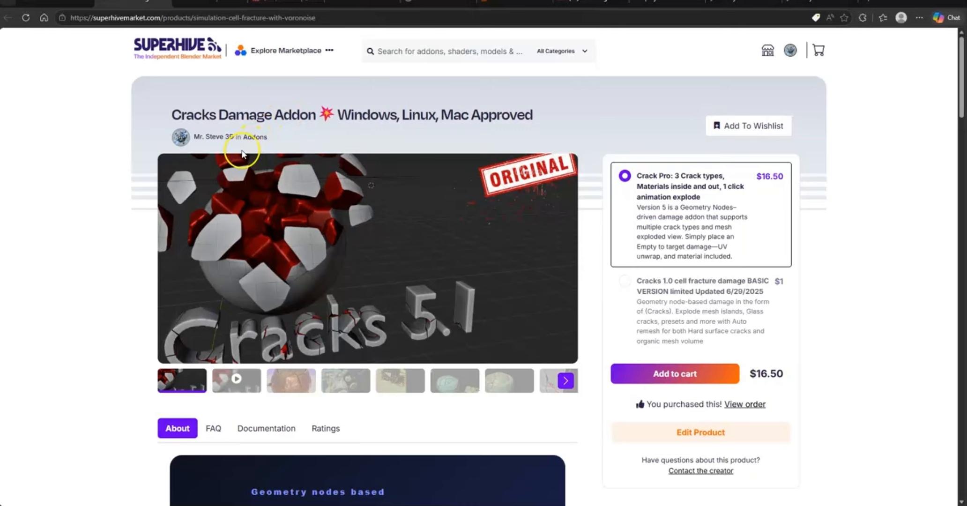
left_click(217, 141)
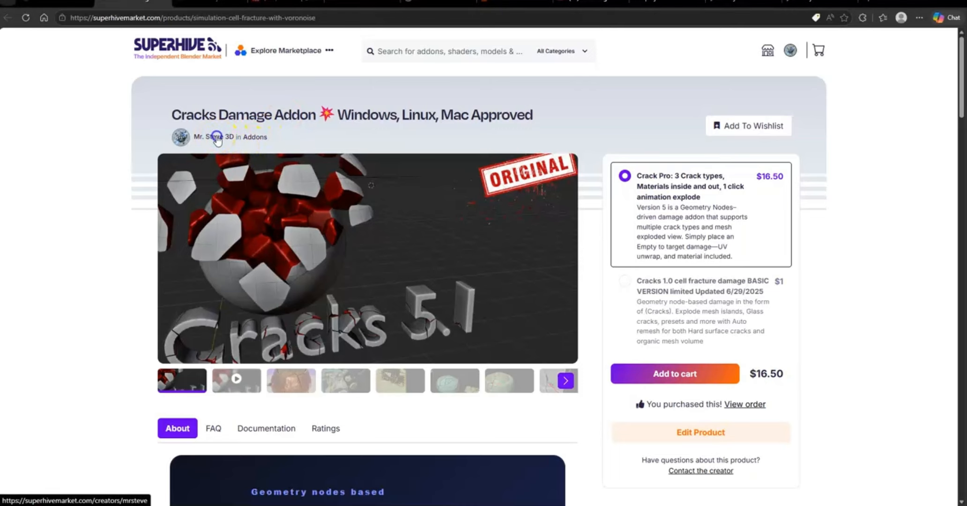
scroll(361, 230, "down", 7)
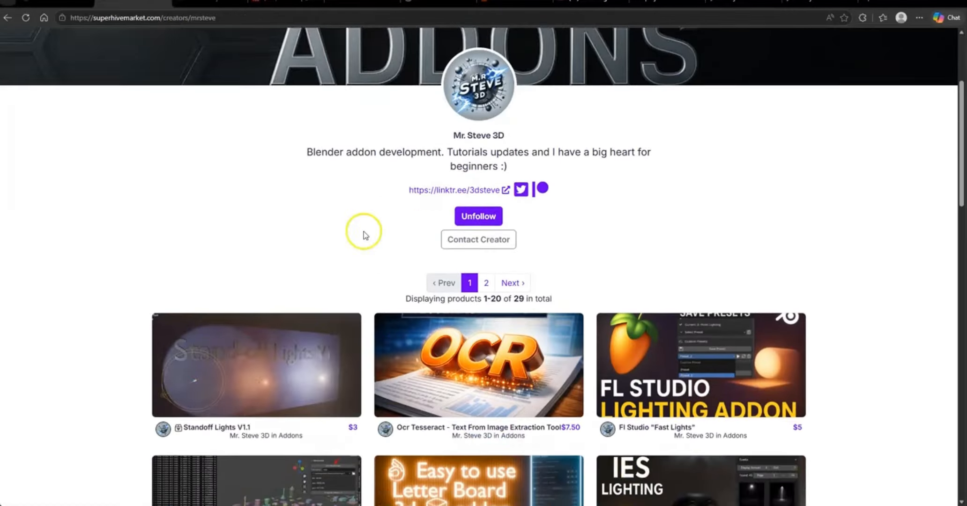
scroll(312, 252, "down", 1)
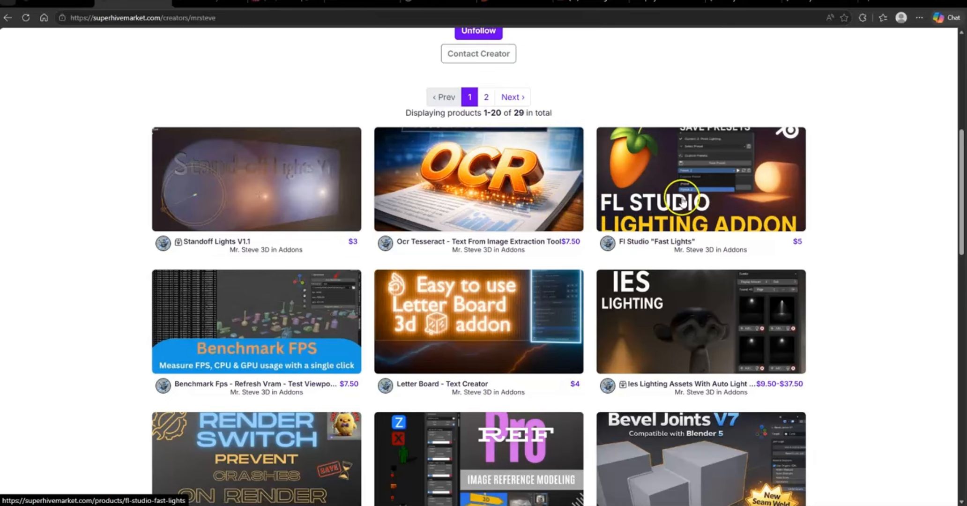
scroll(683, 320, "down", 2)
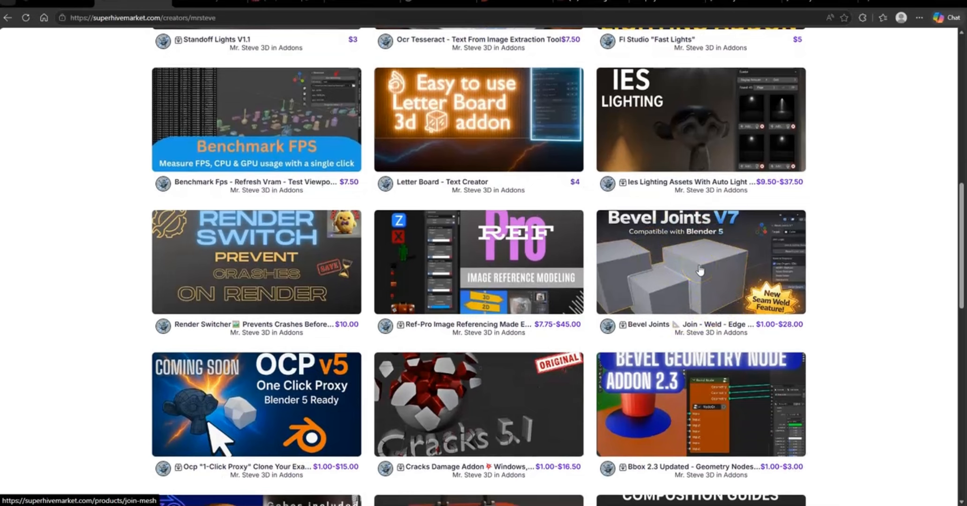
scroll(682, 260, "down", 2)
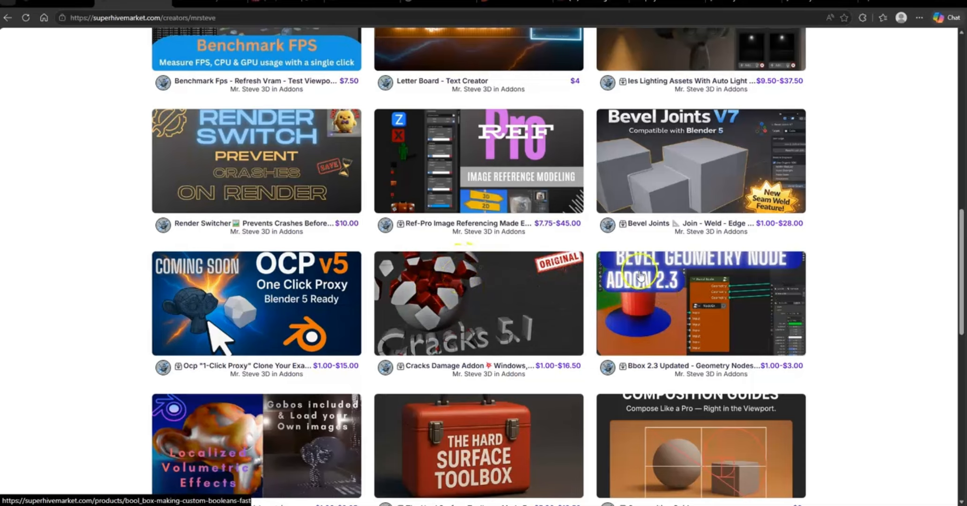
scroll(834, 209, "up", 4)
scroll(834, 210, "up", 2)
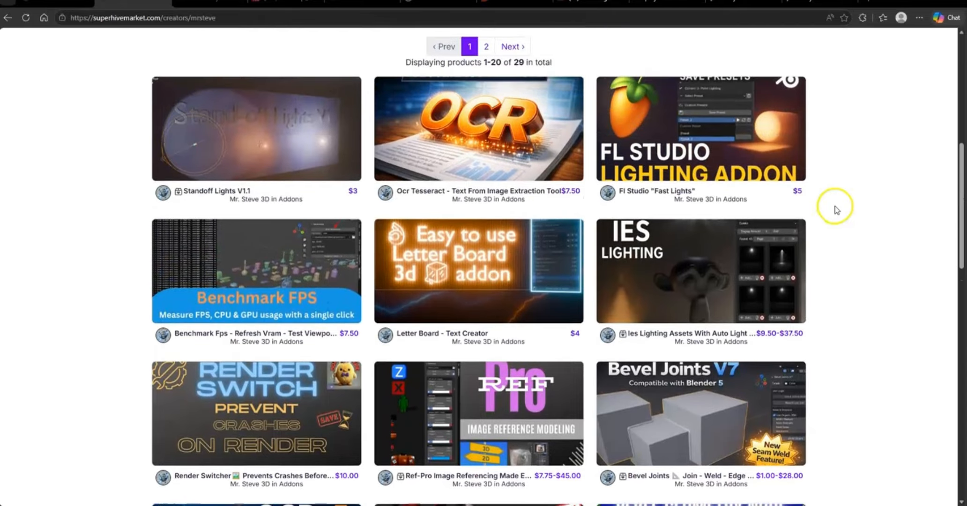